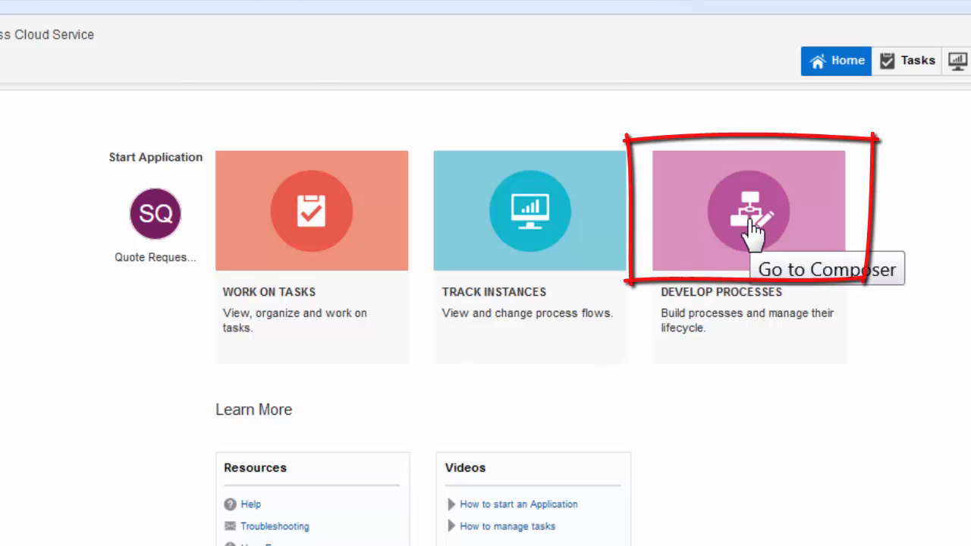
Launch Business Process Composer from the Develop Processes tile and show My Space
left_click(753, 233)
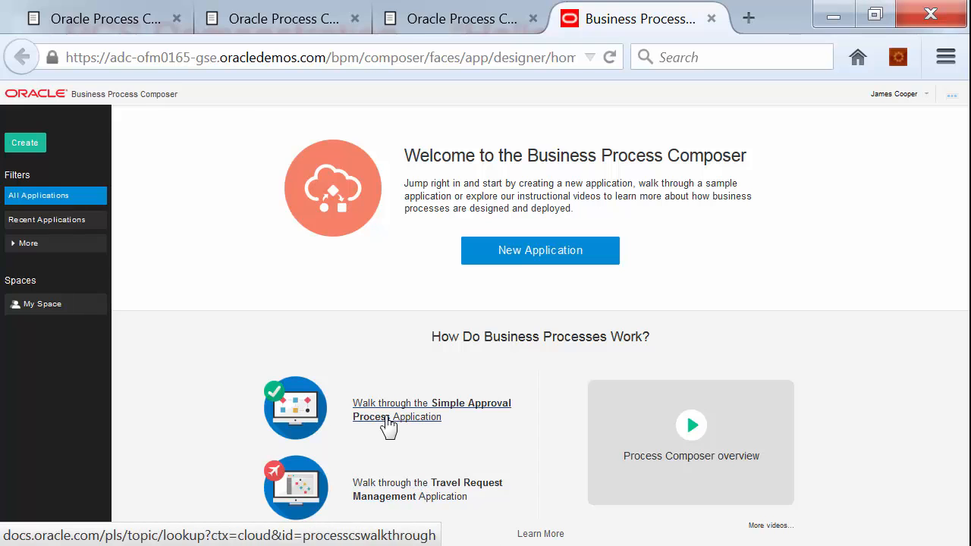
left_click(27, 305)
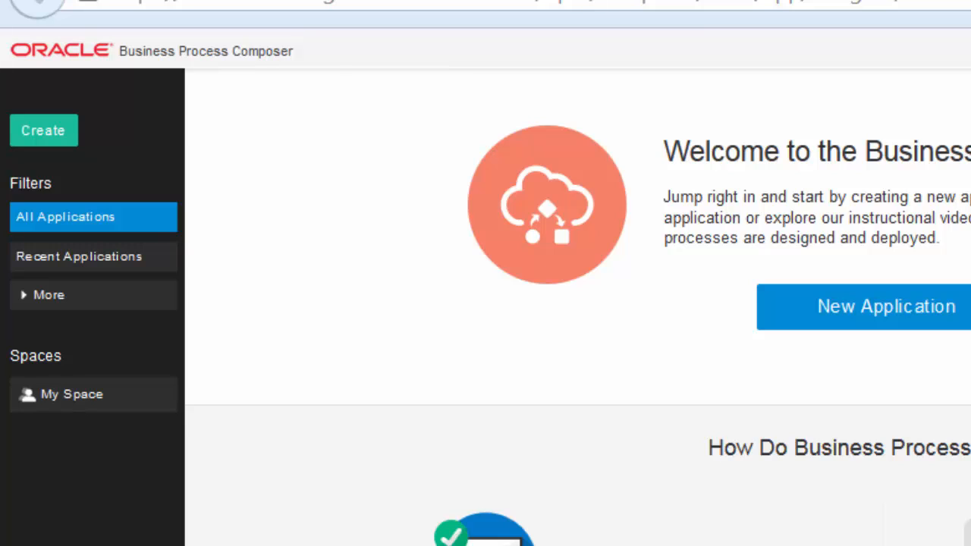
Create a new space named 'Employee Onboarding' and open it from the Spaces list
left_click(38, 134)
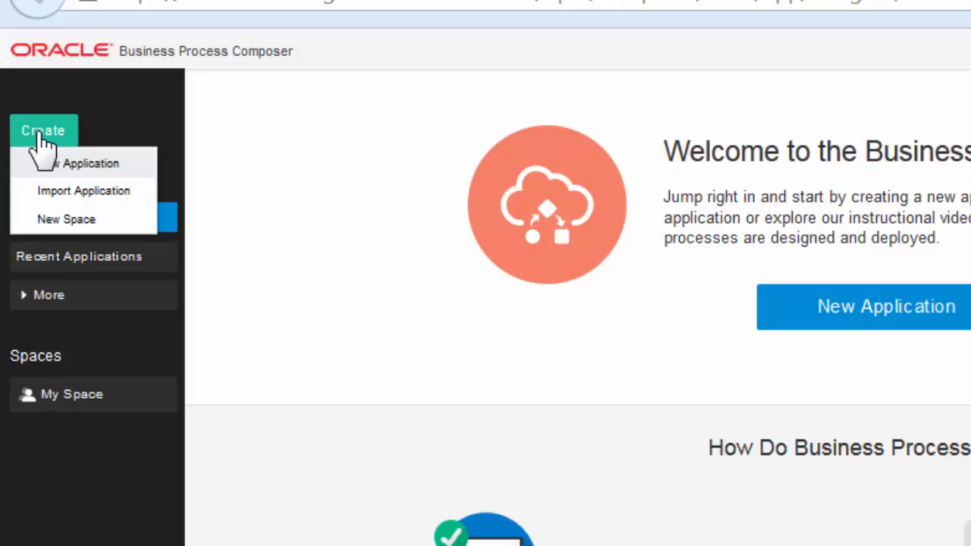
left_click(73, 221)
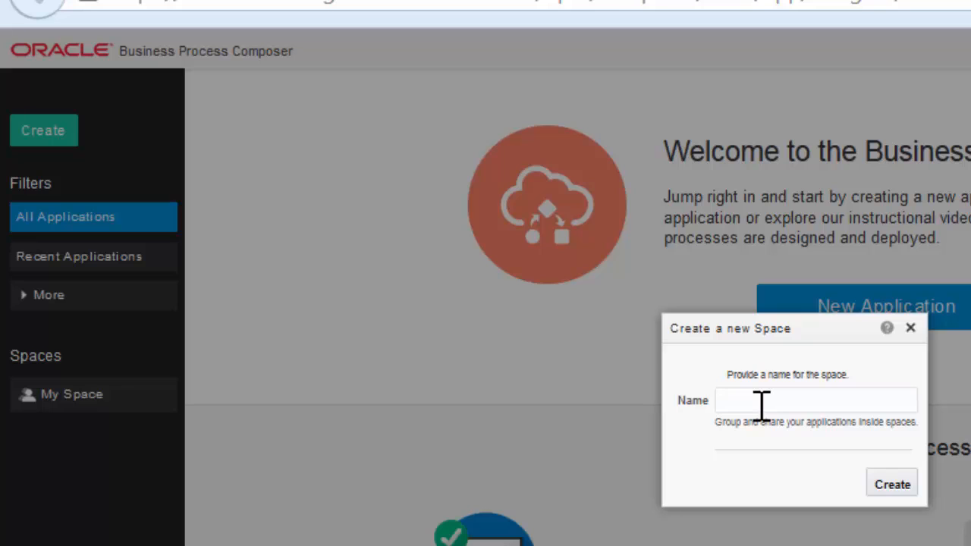
type("Employee Onboarding")
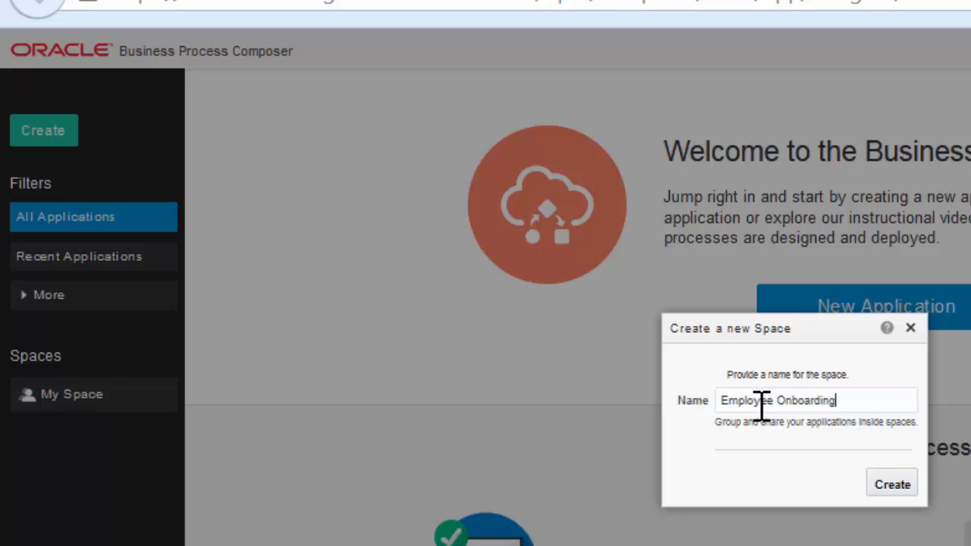
key("Return")
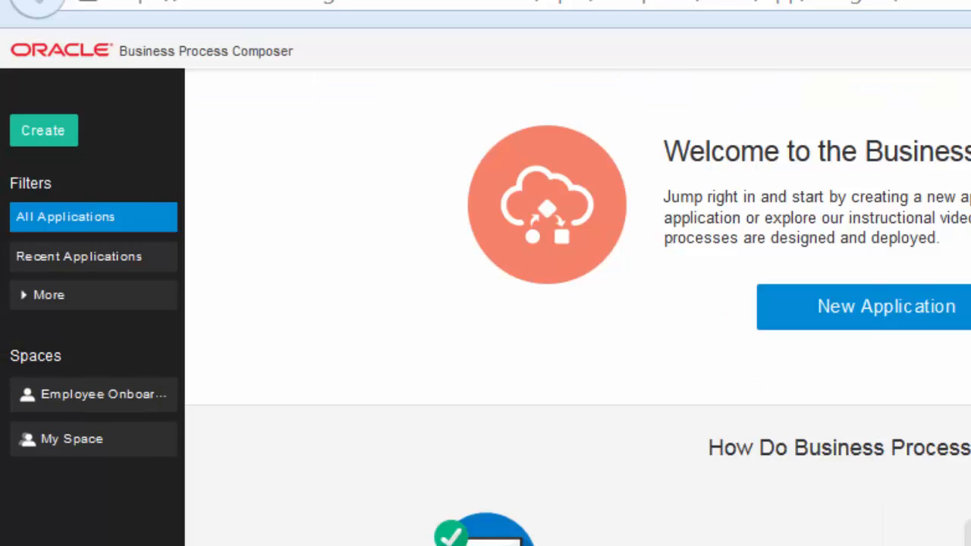
left_click(67, 396)
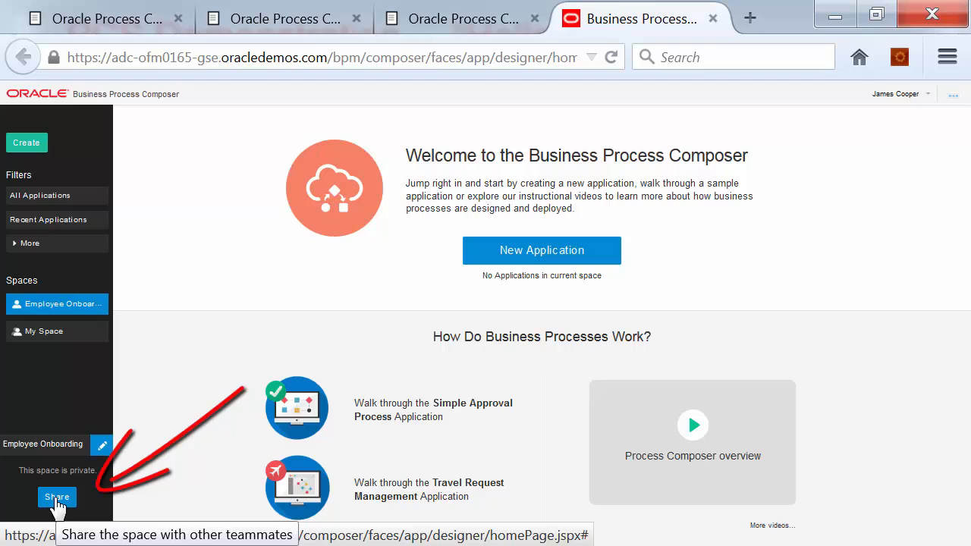
Share the Employee Onboarding space with the specified user as Editor
left_click(57, 499)
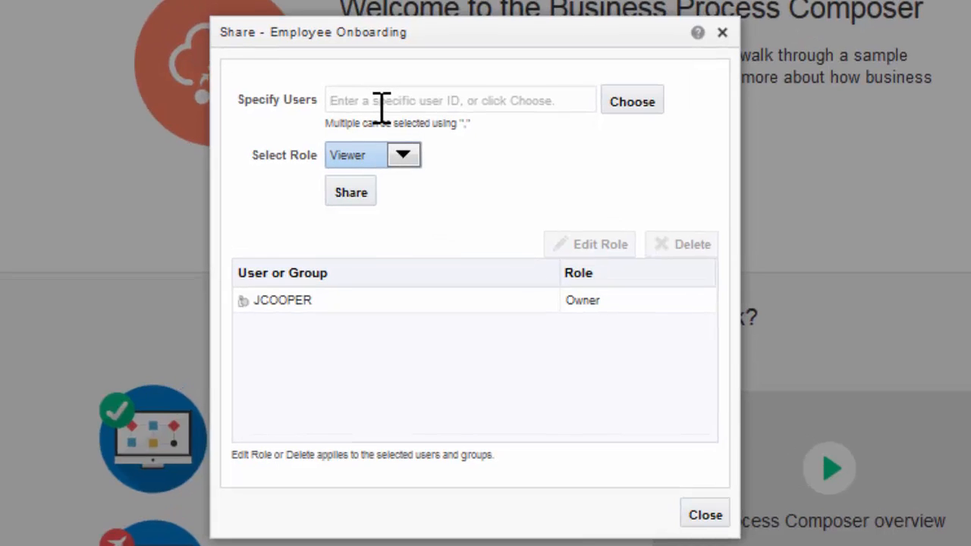
left_click(381, 106)
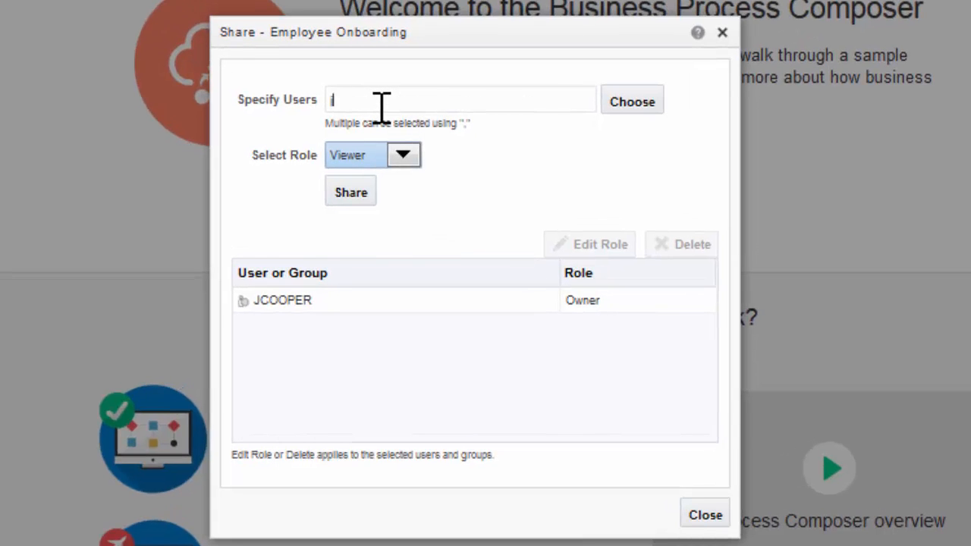
type("ist")
type("ein")
left_click(350, 156)
left_click(355, 194)
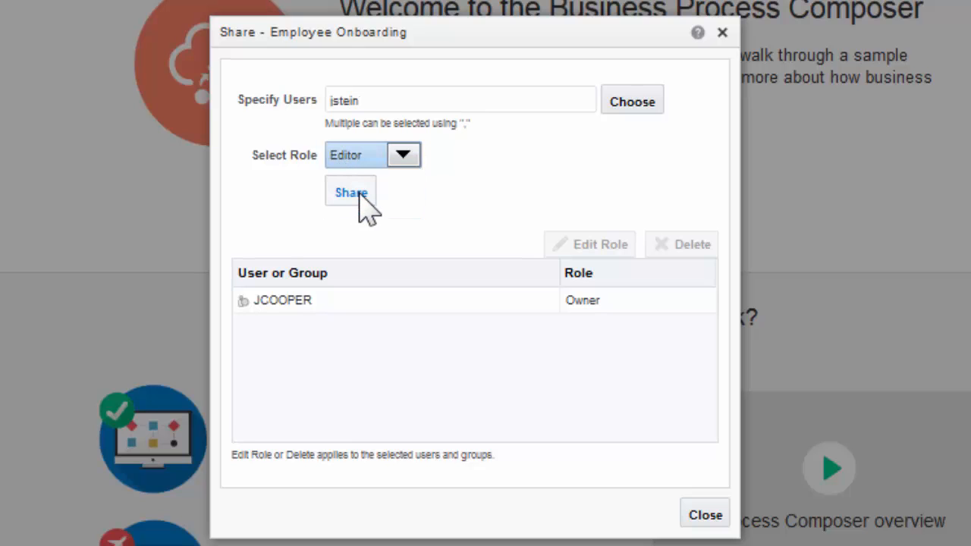
left_click(357, 194)
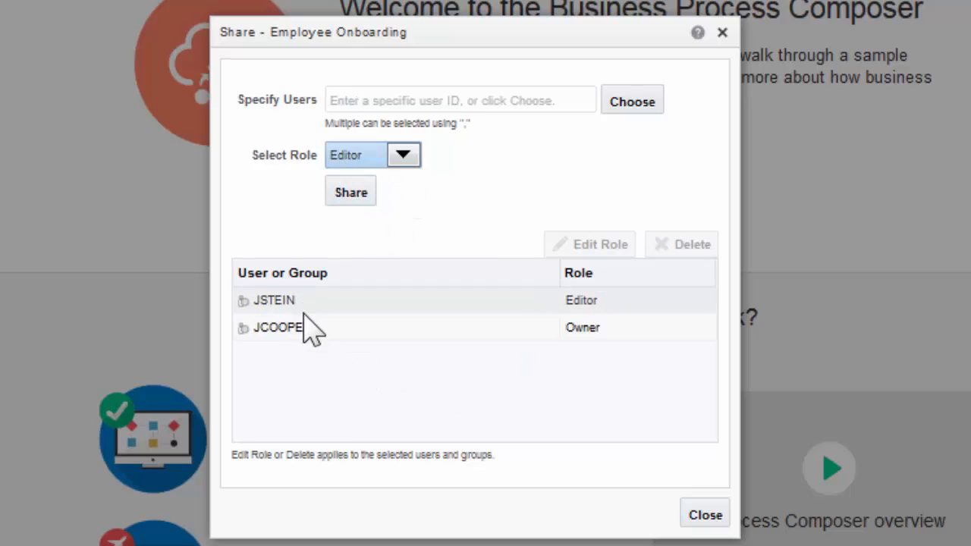
left_click(705, 516)
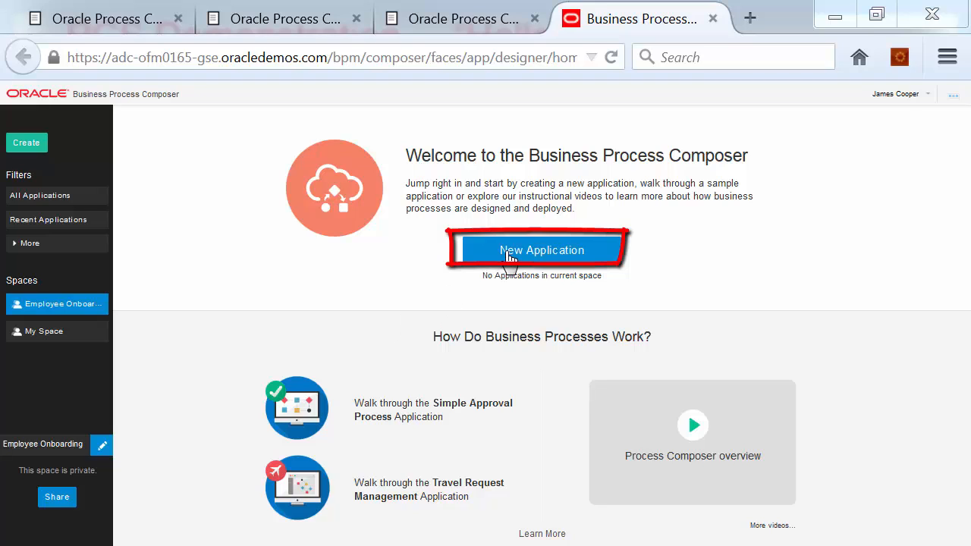
Create the 'Candidate Approval' application with a pasted description in Employee Onboarding
left_click(548, 257)
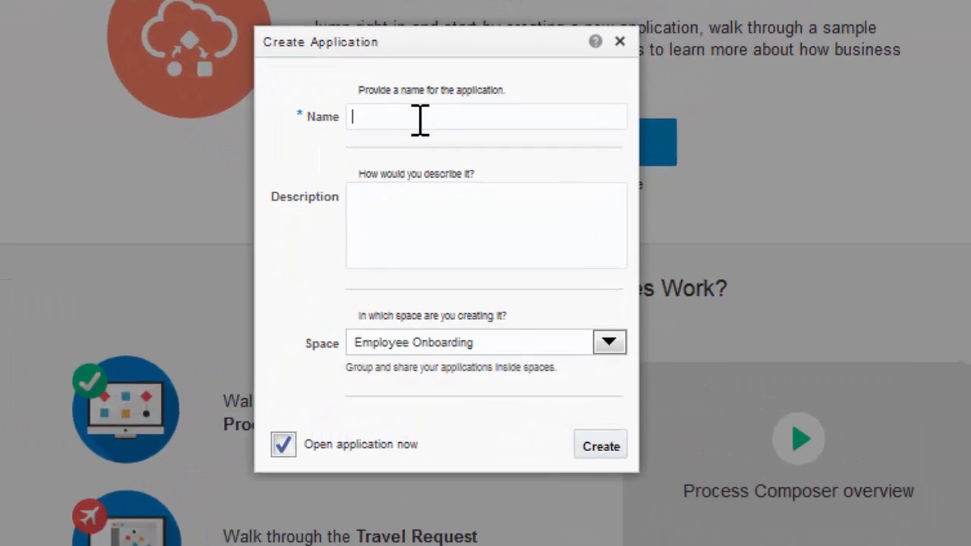
type("Candidate Approval")
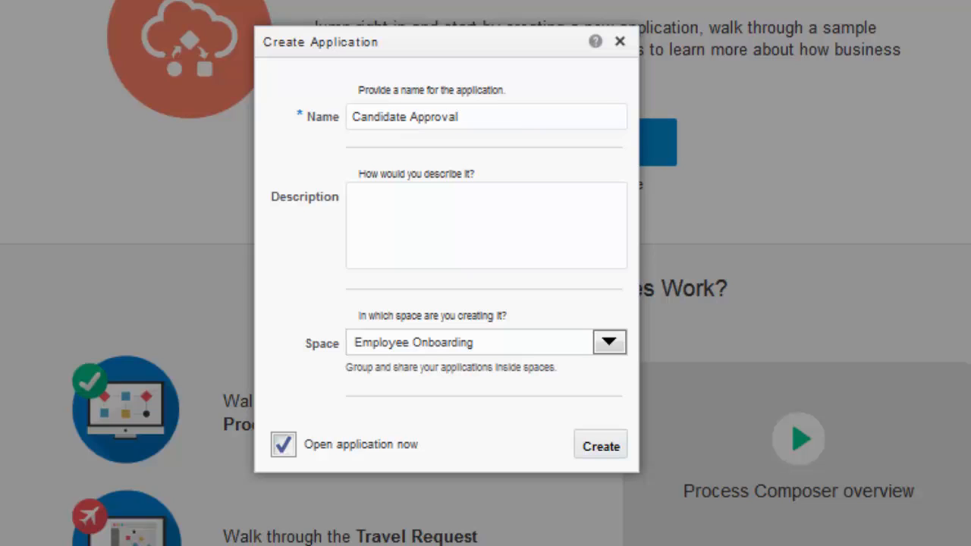
left_click(442, 215)
type("This project takes a candidate through the approval lifecycle and their acceptance of the offer.")
left_click(602, 447)
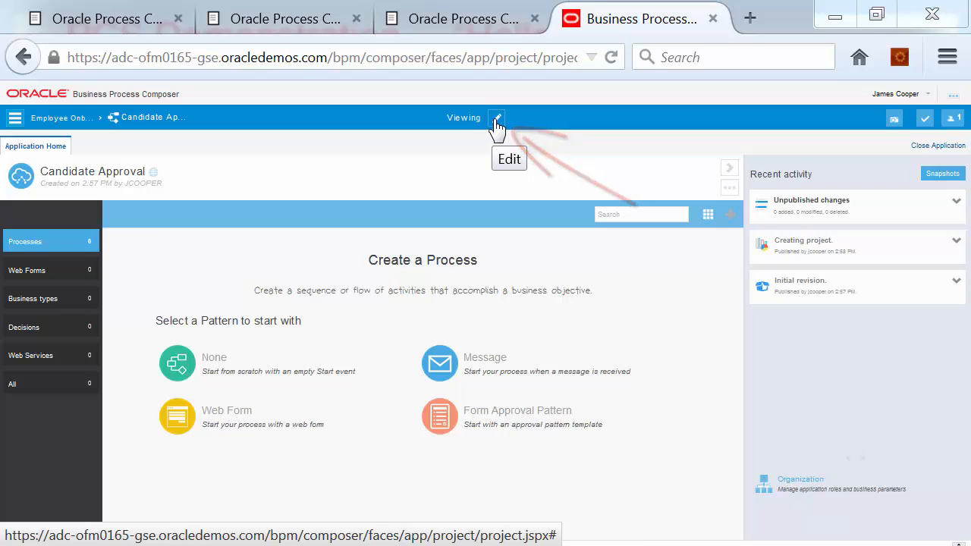
Switch Candidate Approval from Viewing to editing with the pencil icon
left_click(496, 121)
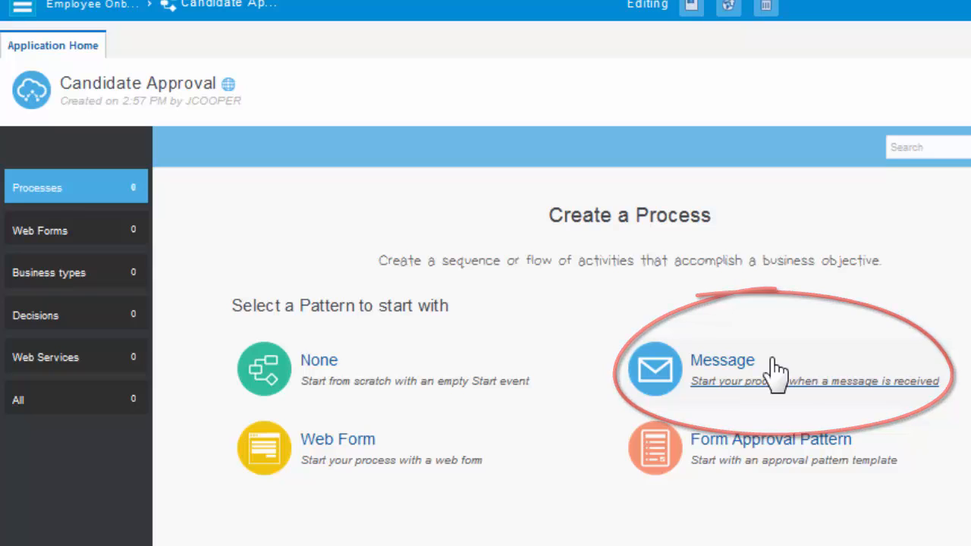
Create 'Candidate Interview Process' from the Form Approval Pattern with a pasted description
left_click(889, 446)
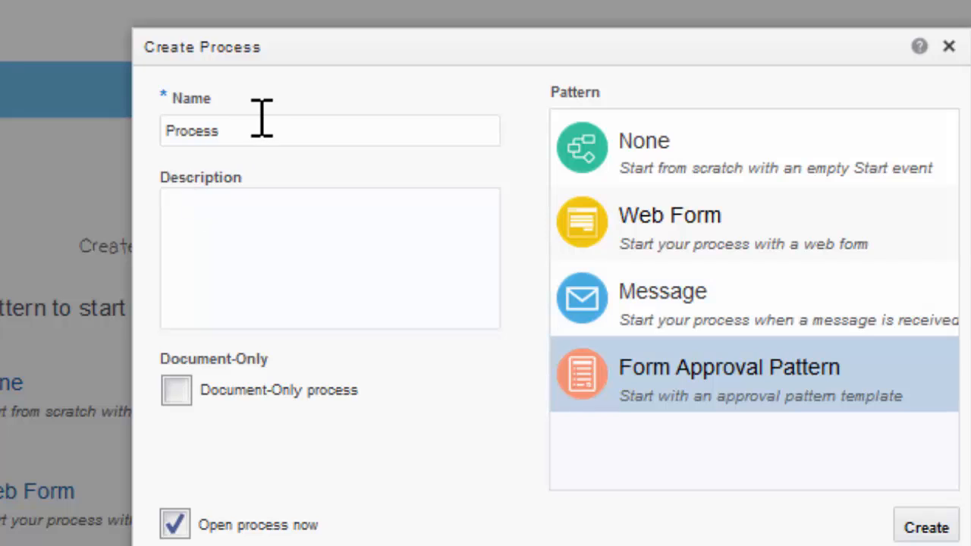
left_click_drag(249, 129, 105, 121)
type("Candidate Interview Process")
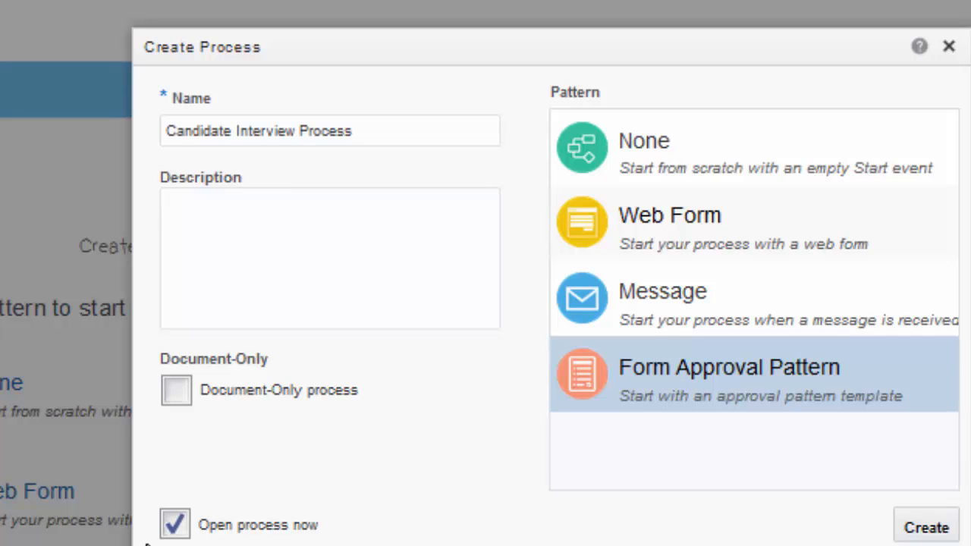
left_click(308, 235)
type("This process shows the series of steps required as a candidate's qualifications are evaluated.")
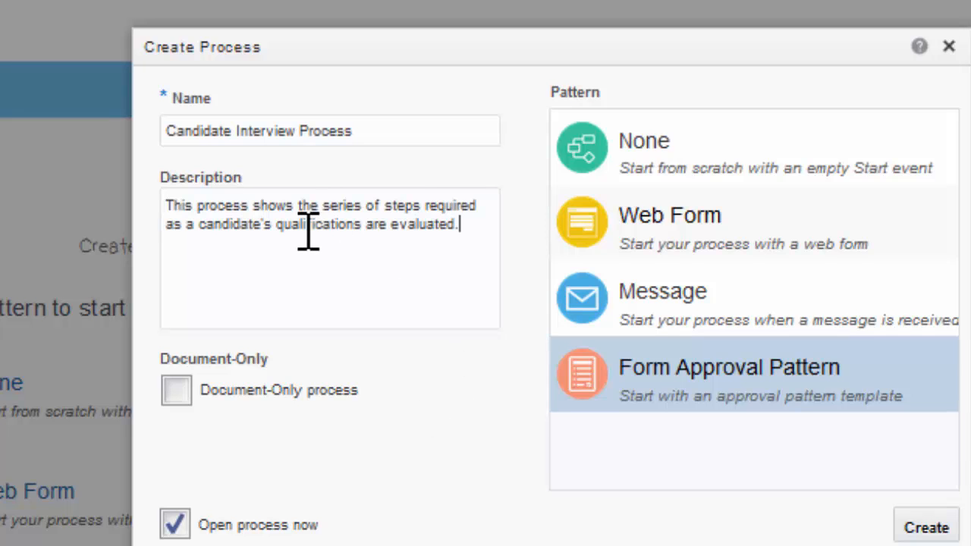
left_click(927, 528)
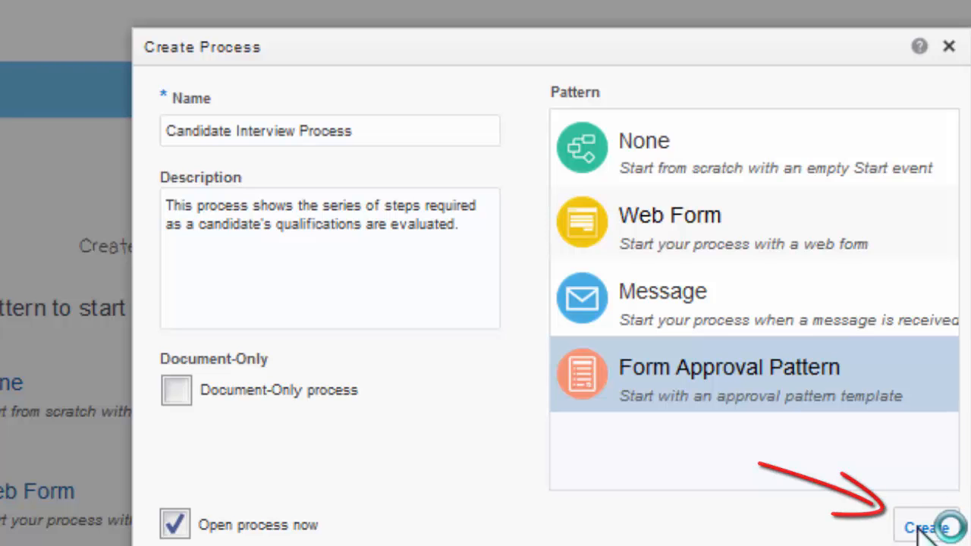
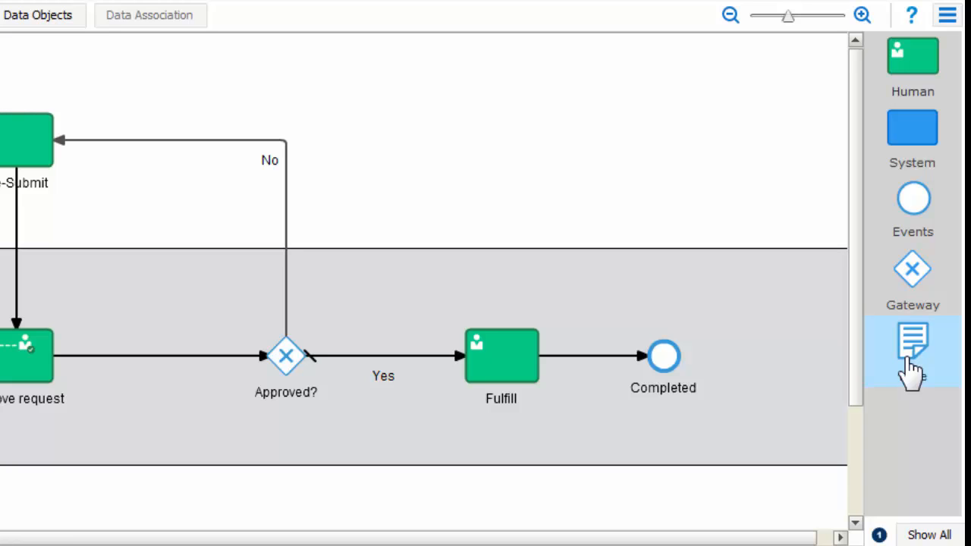
left_click(928, 533)
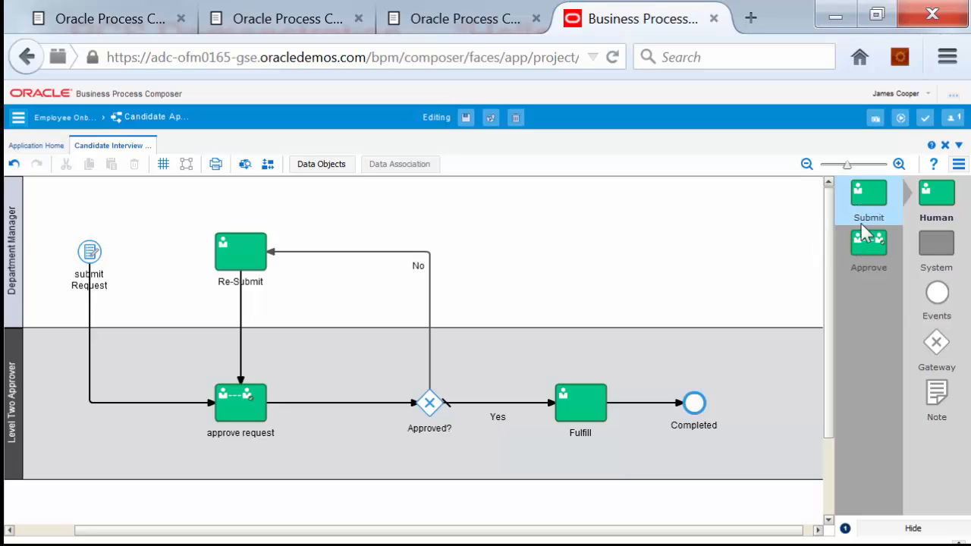
left_click(936, 244)
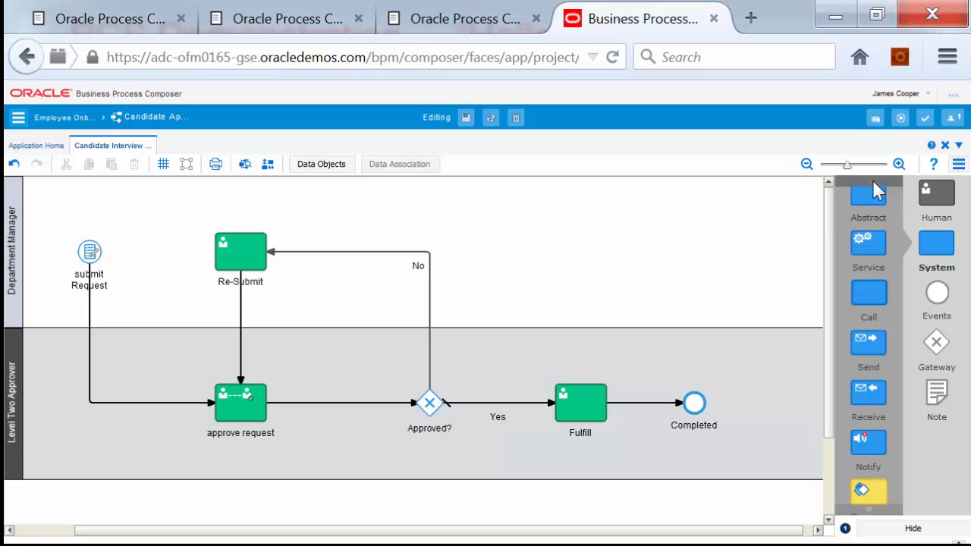
left_click(870, 511)
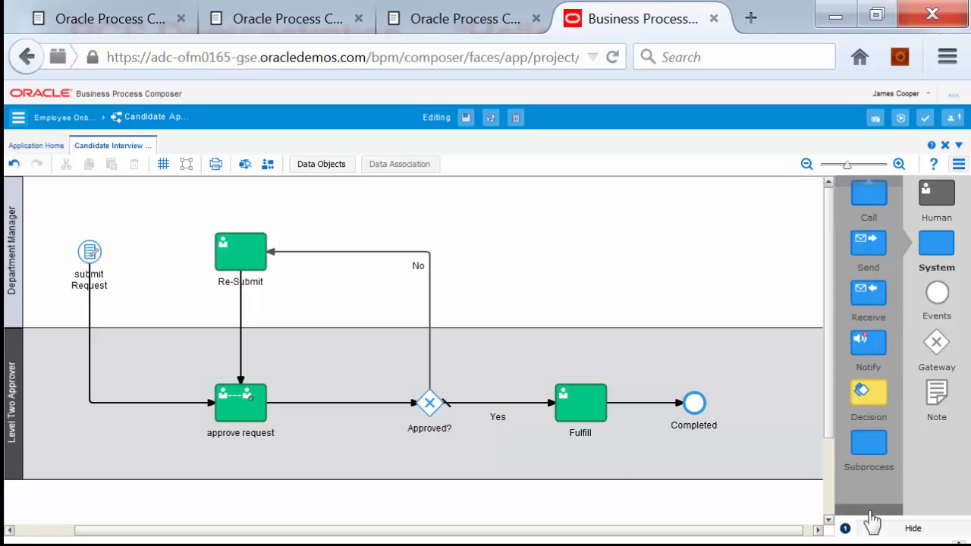
left_click(867, 189)
left_click(867, 190)
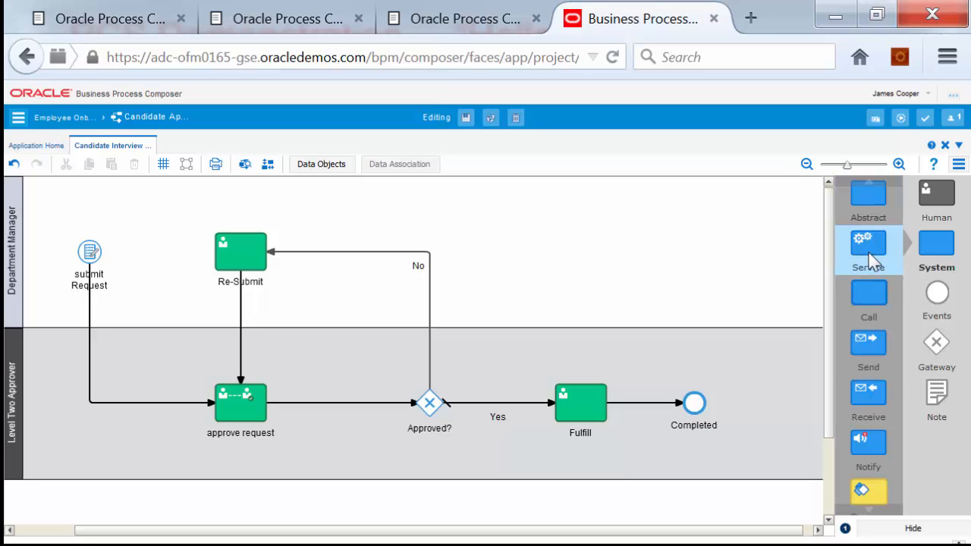
left_click(868, 512)
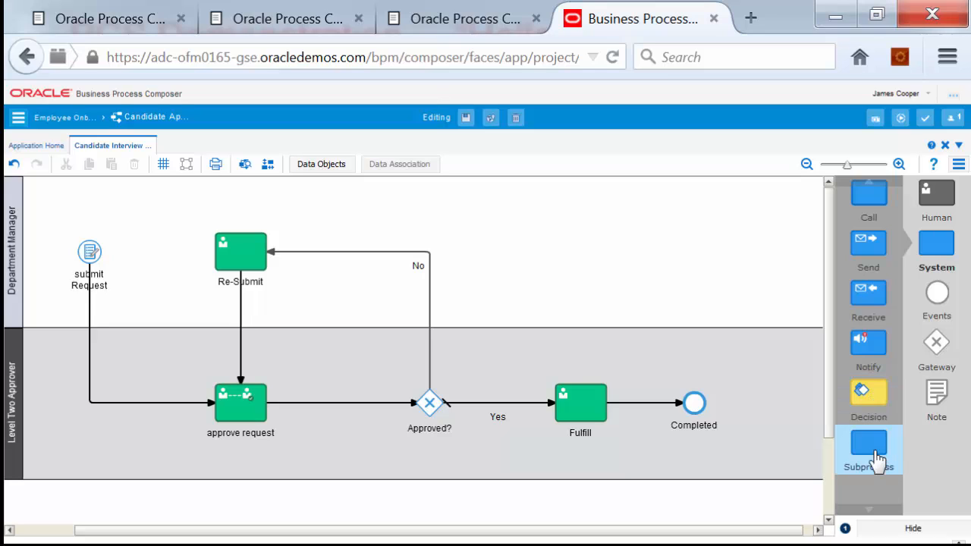
left_click(889, 529)
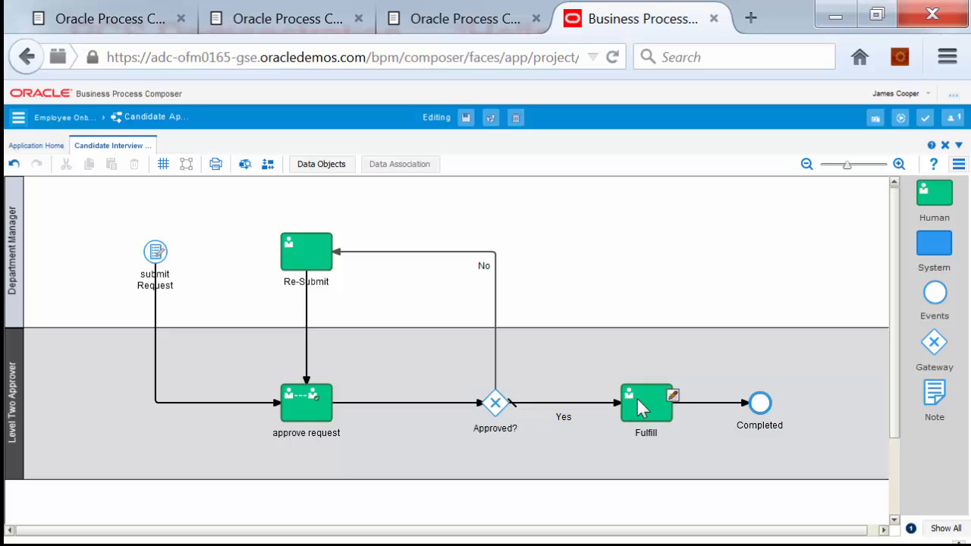
Move the Fulfill task into the Process Owner lane and zoom out to fit all three lanes
left_click_drag(630, 402, 496, 523)
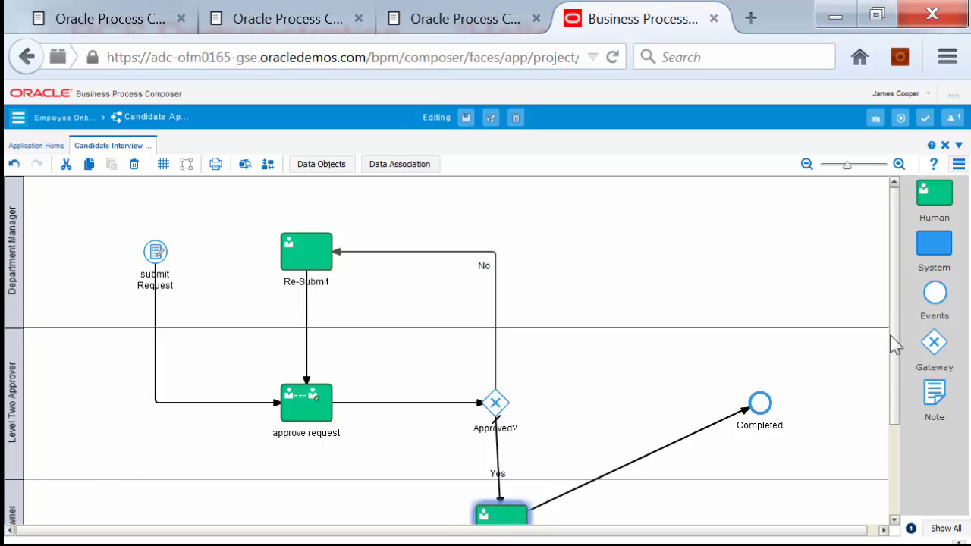
left_click_drag(895, 357, 895, 394)
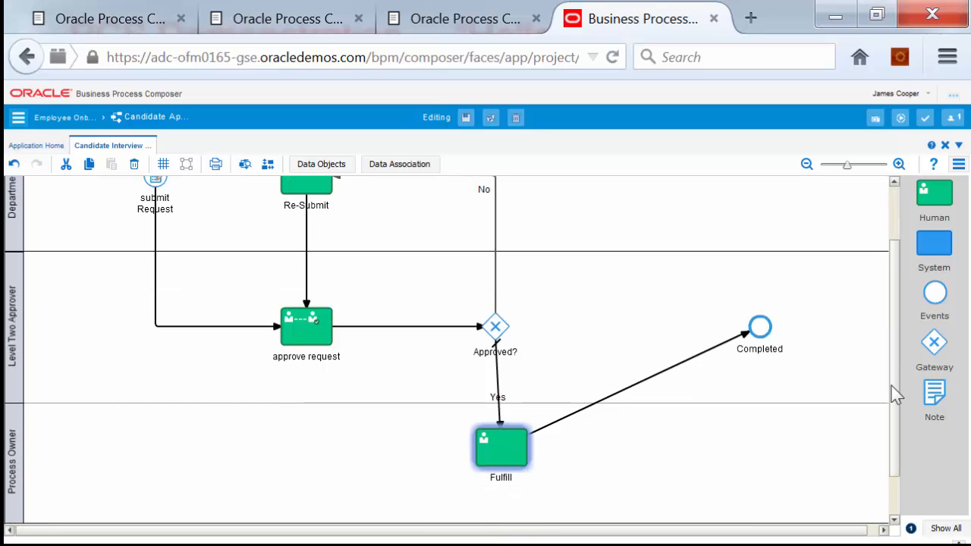
left_click(806, 165)
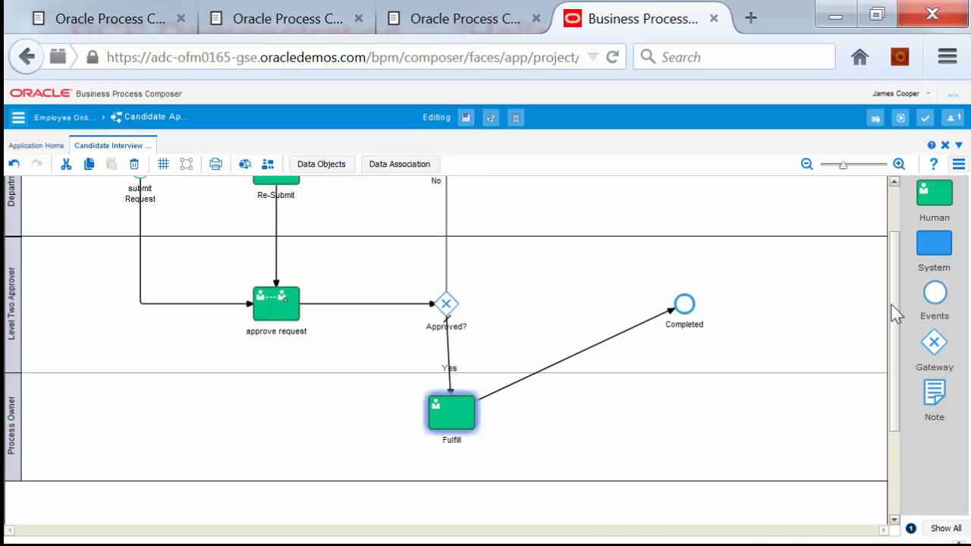
left_click_drag(891, 310, 896, 235)
left_click(807, 165)
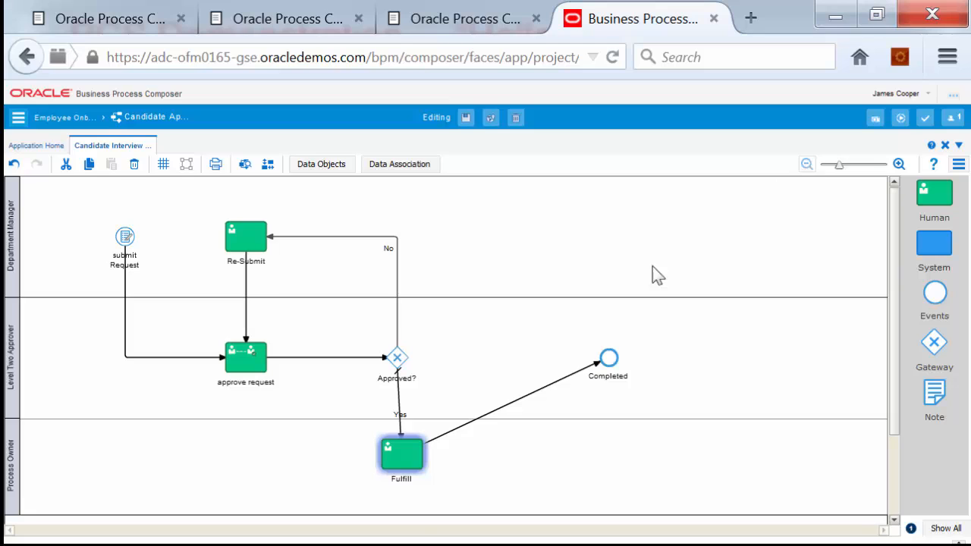
left_click(414, 365)
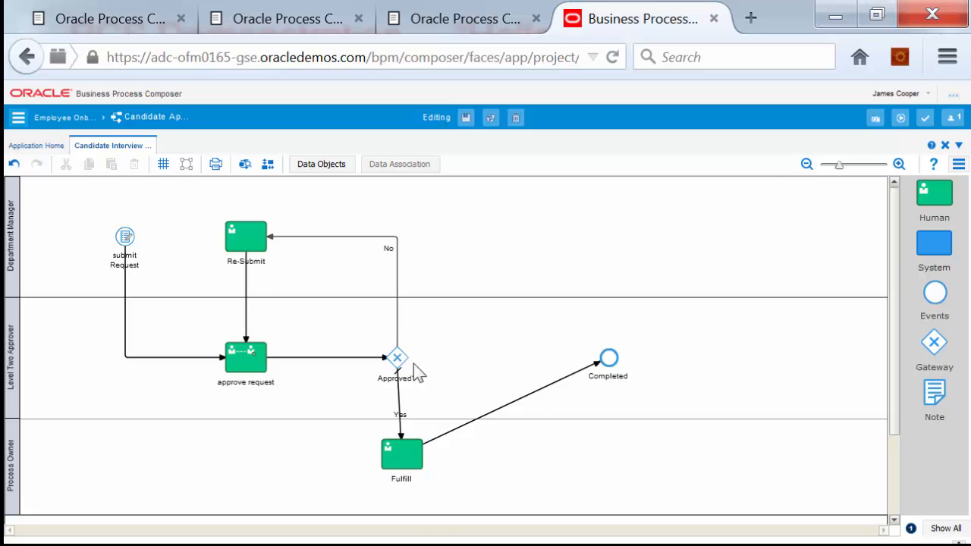
Assign the Process Owner lane a new role named Candidate
right_click(13, 438)
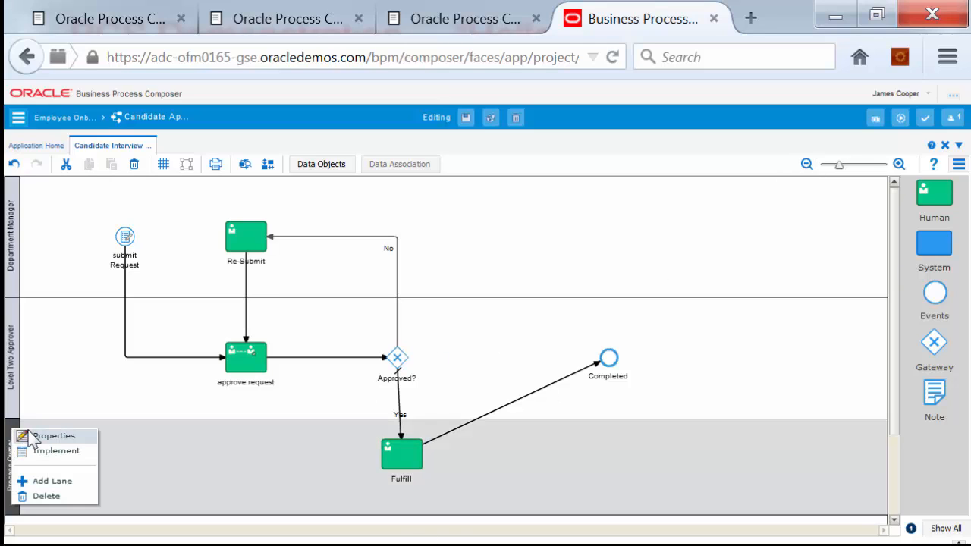
left_click(32, 432)
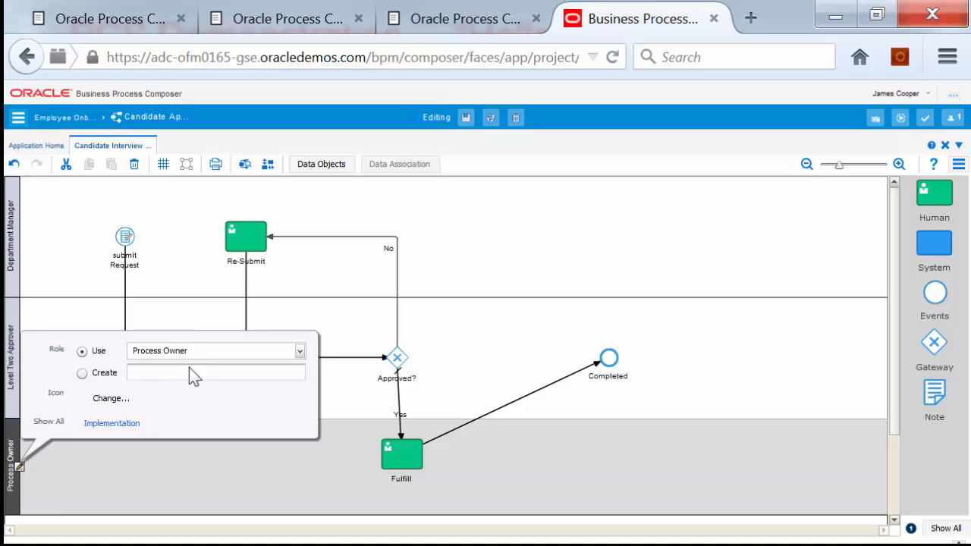
left_click(152, 370)
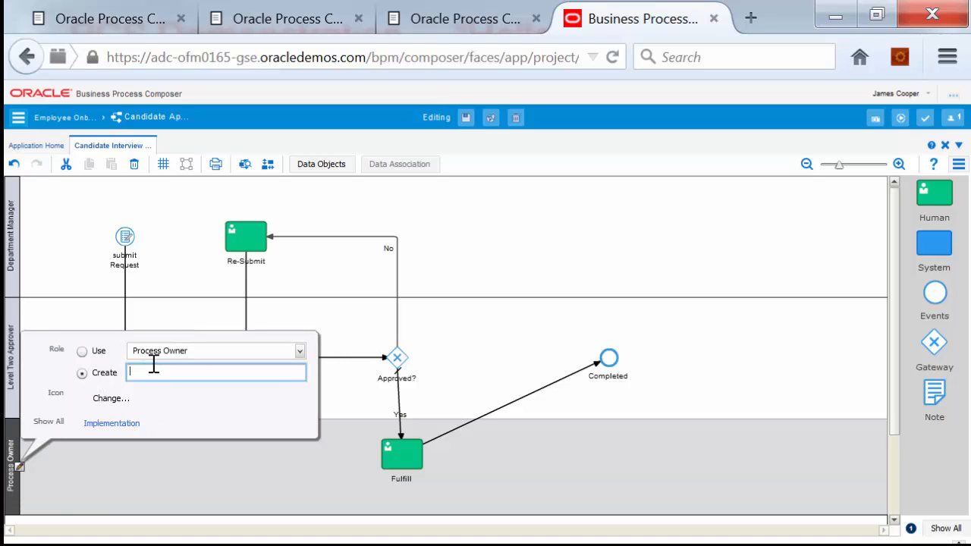
type("Candidate")
key("Return")
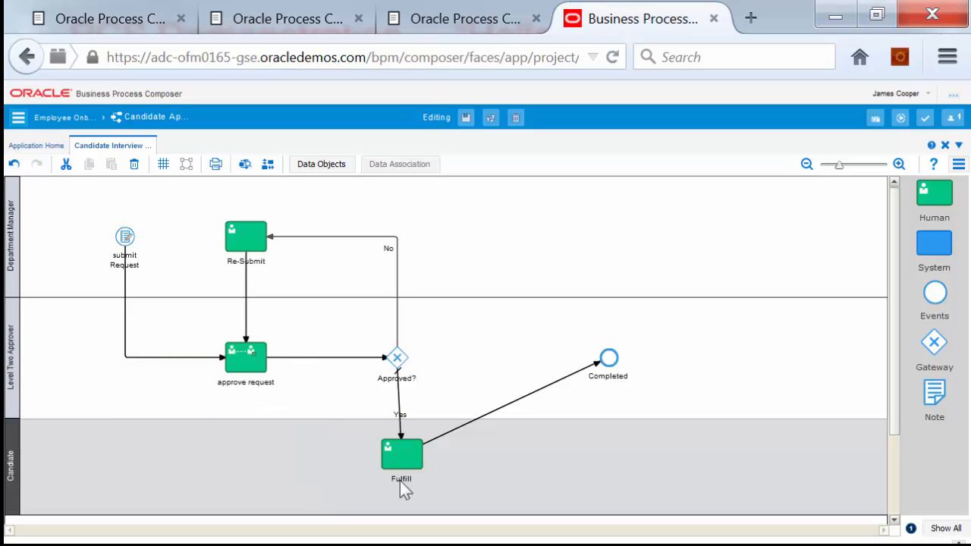
Rename the steps to Accept Offer, Approve Candidate and Submit Candidate
double_click(399, 479)
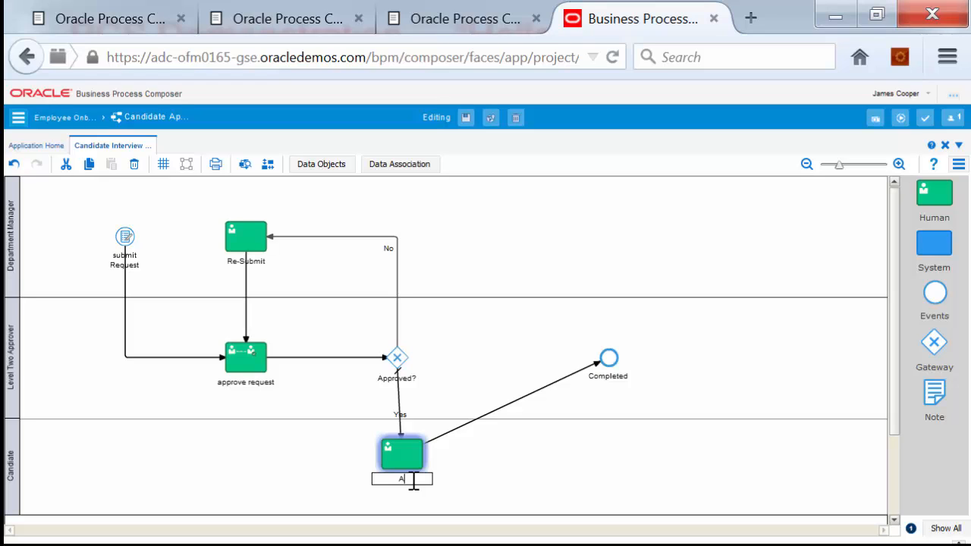
type("Accept Offer")
key("Return")
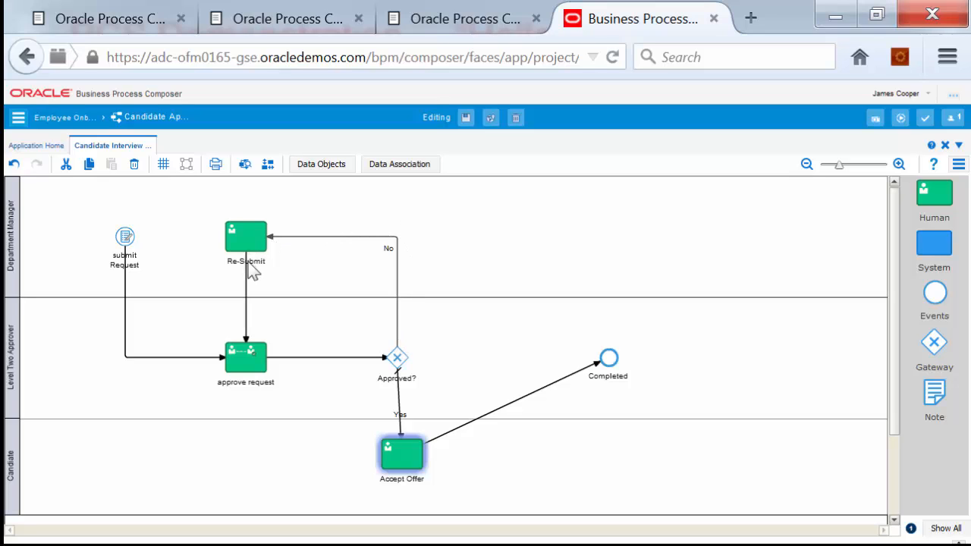
double_click(256, 384)
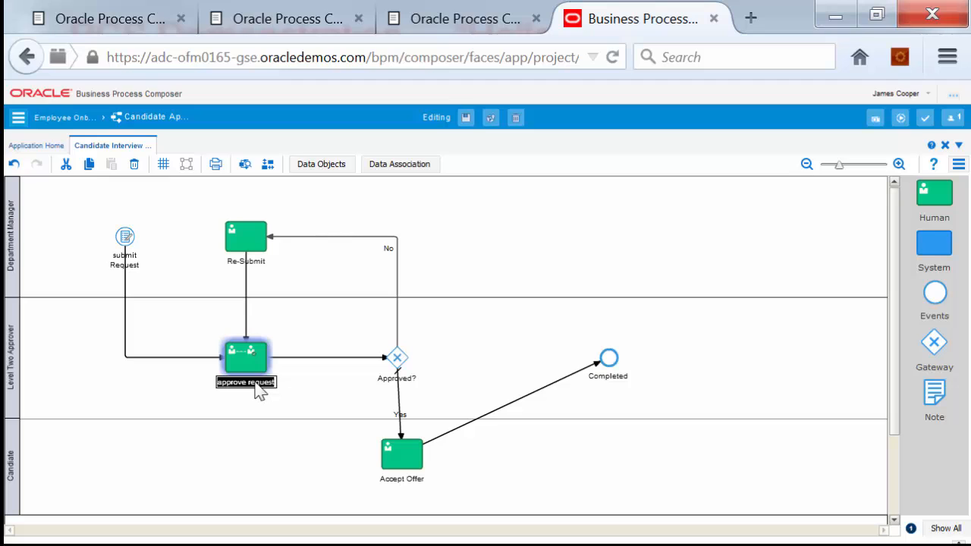
type("A")
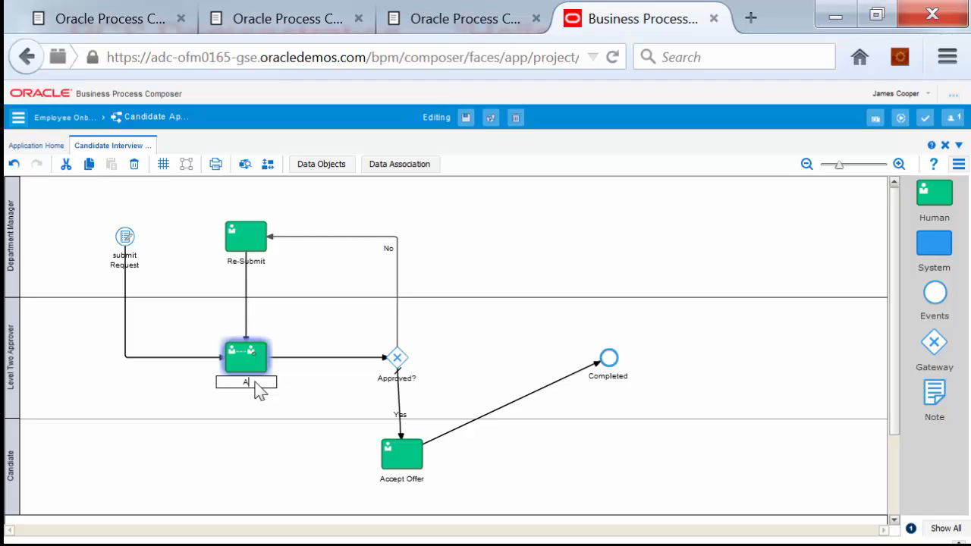
type("pprove Candidate")
key("Return")
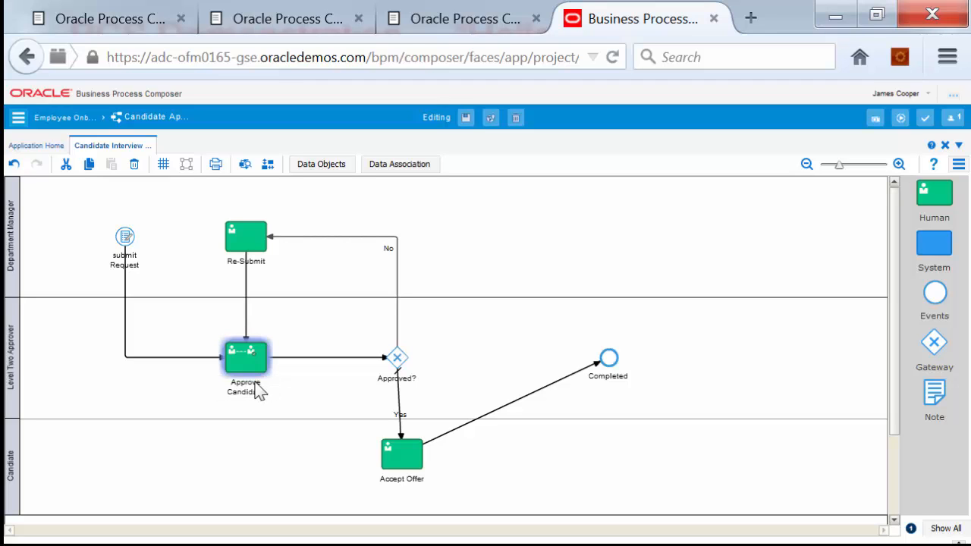
double_click(128, 265)
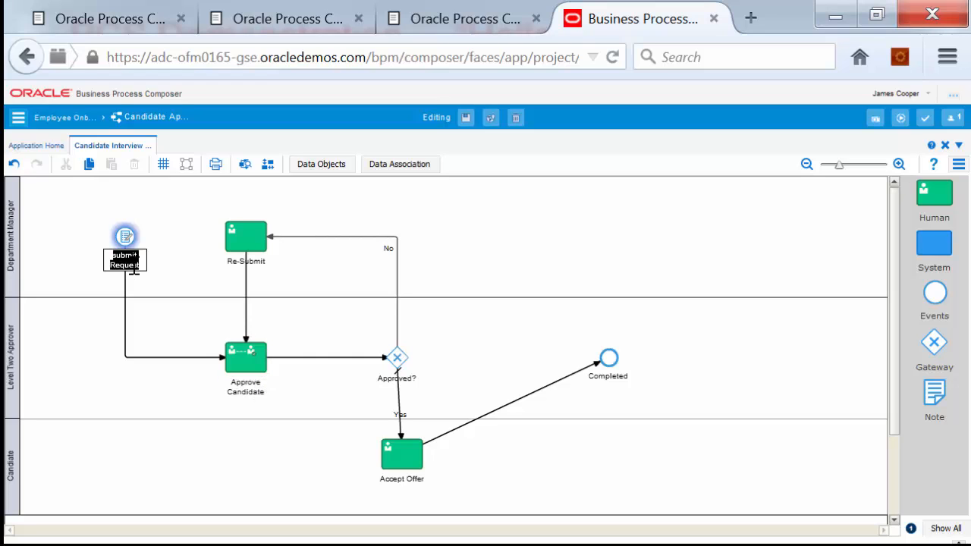
type("Submit Candidate")
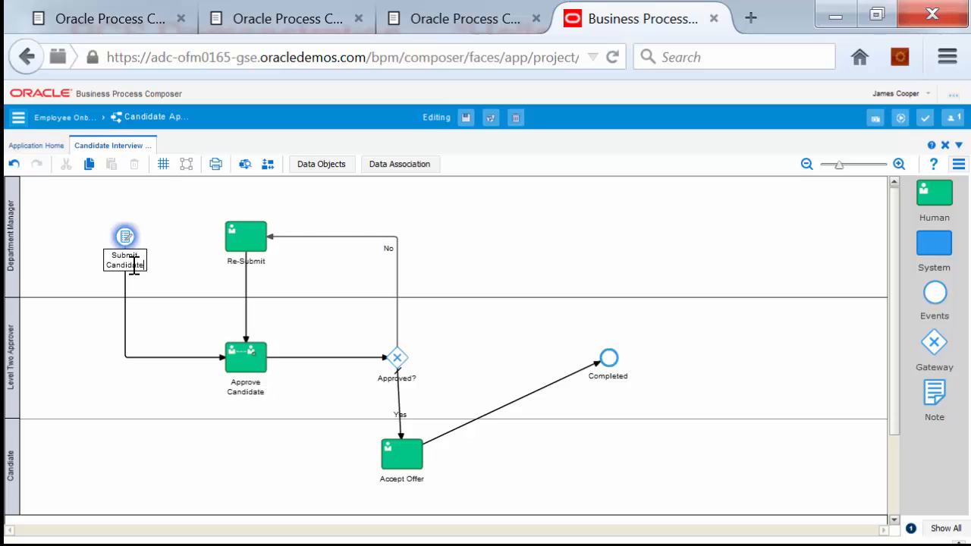
key("Return")
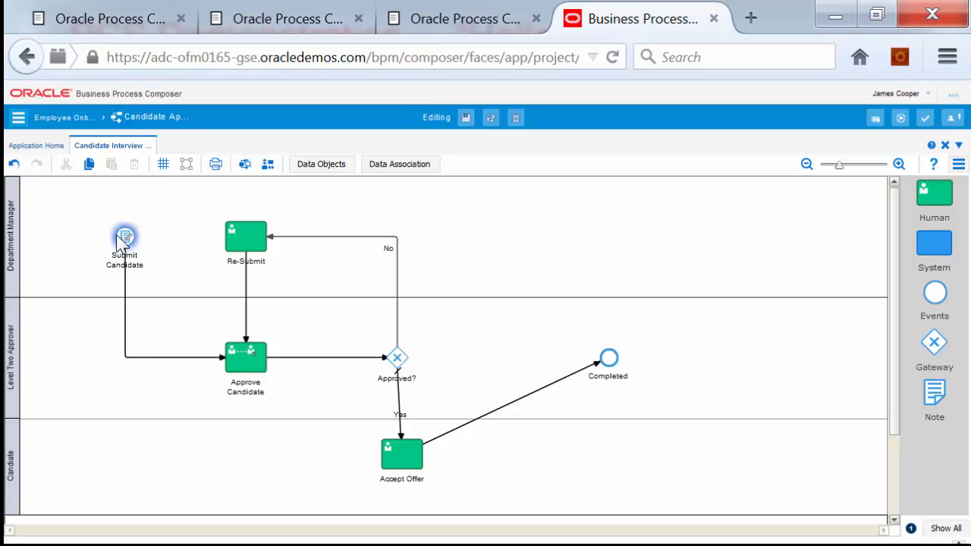
Save the renamed Candidate Interview process
mouse_move(123, 236)
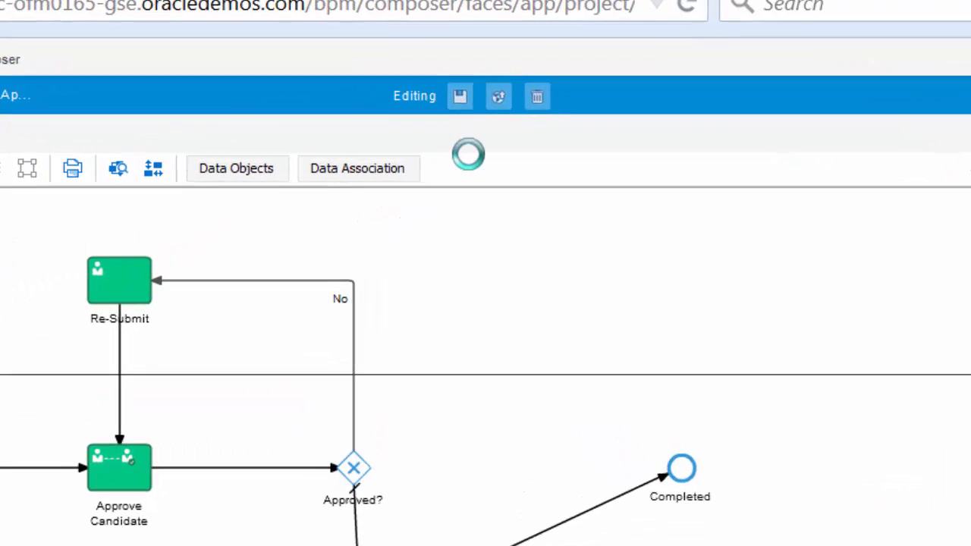
left_click(456, 86)
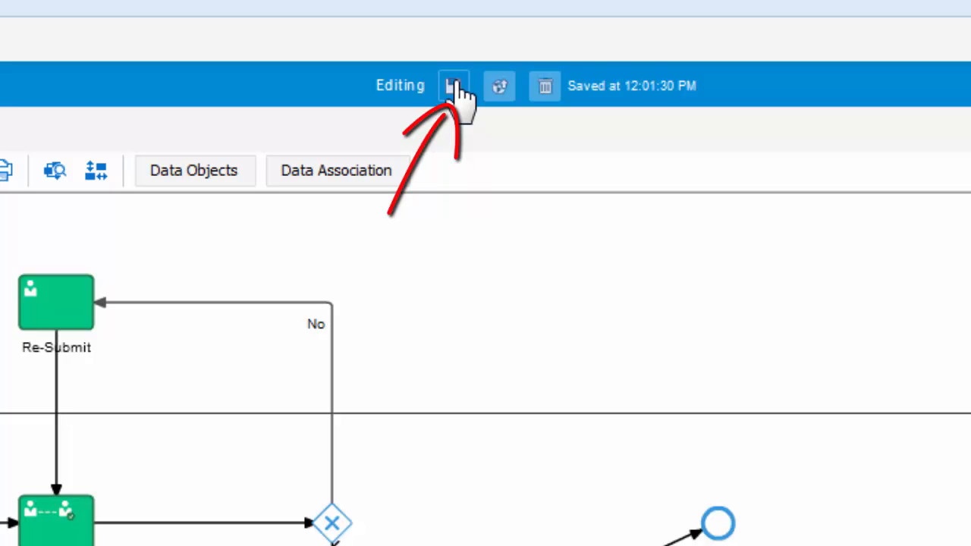
left_click(453, 85)
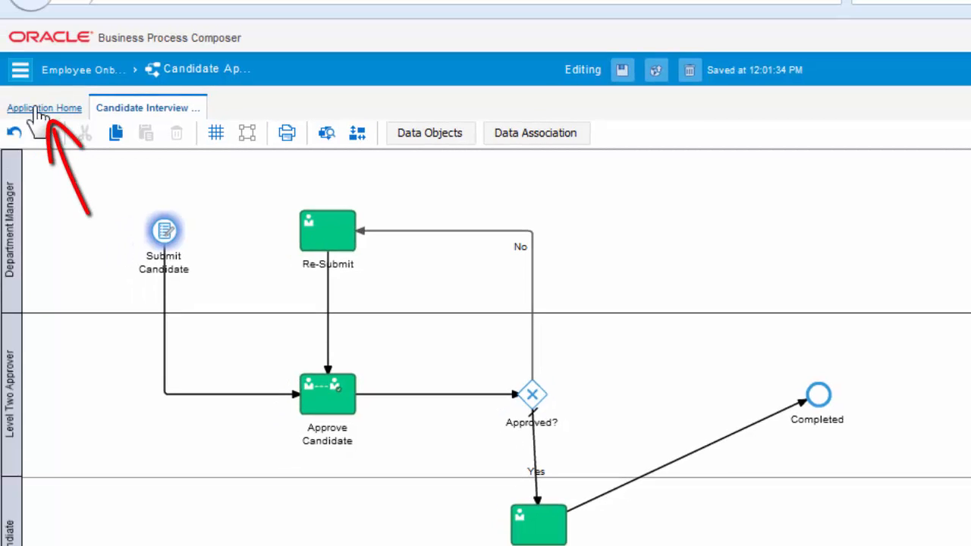
Show Candidate Approval's business types from the application home, then switch to the candidate schema file
left_click(35, 111)
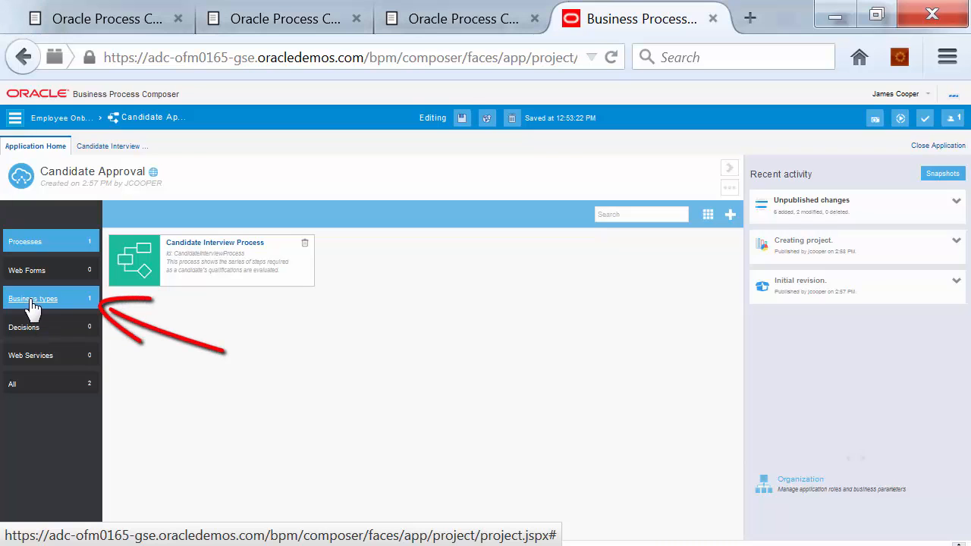
left_click(33, 306)
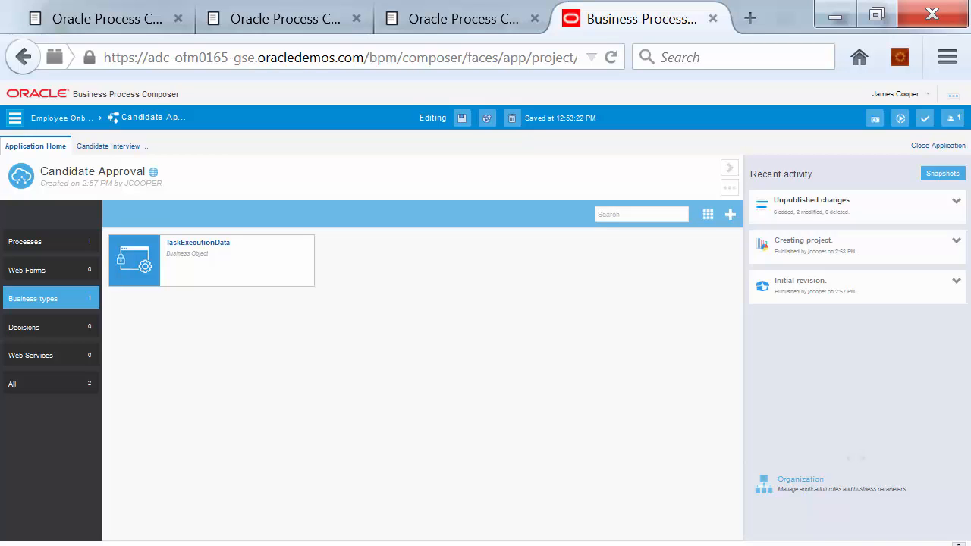
key("alt+Tab")
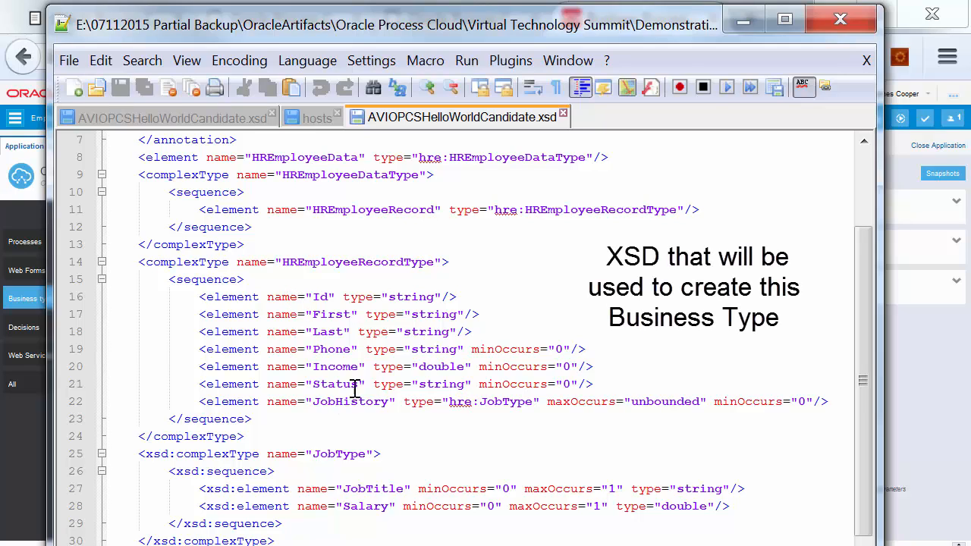
Review the XSD's JobHistory, name, optional Phone/Income/Status and JobTitle elements, then return to Composer
left_click_drag(356, 402, 312, 401)
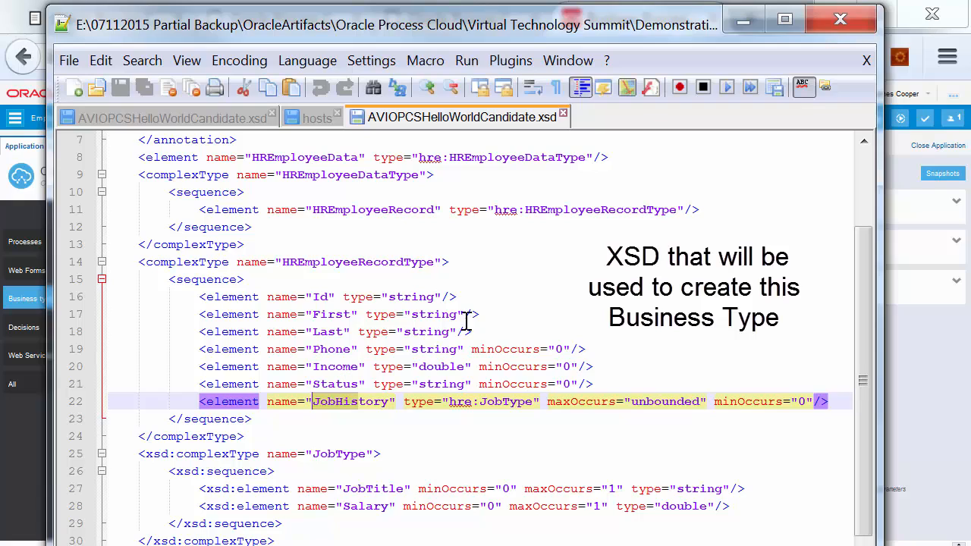
left_click_drag(475, 332, 196, 315)
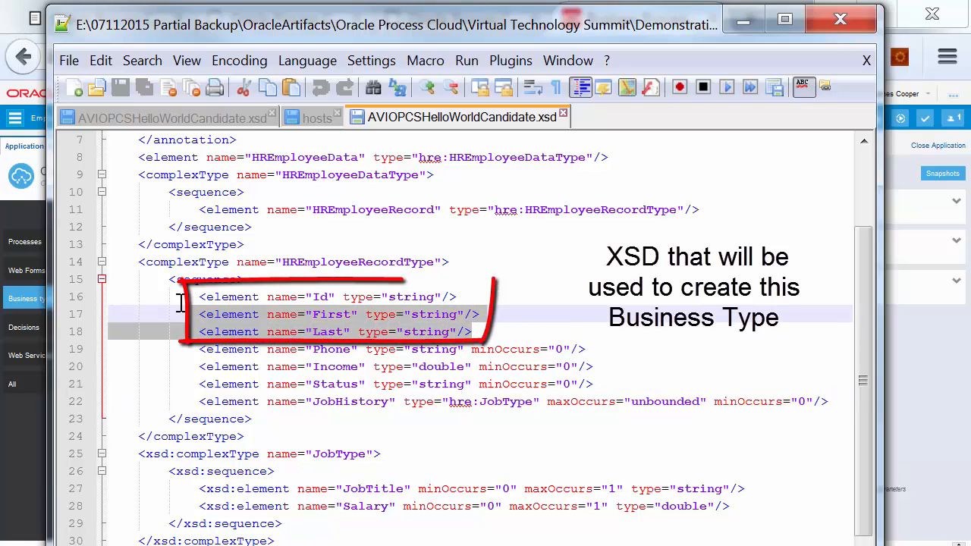
left_click(585, 384)
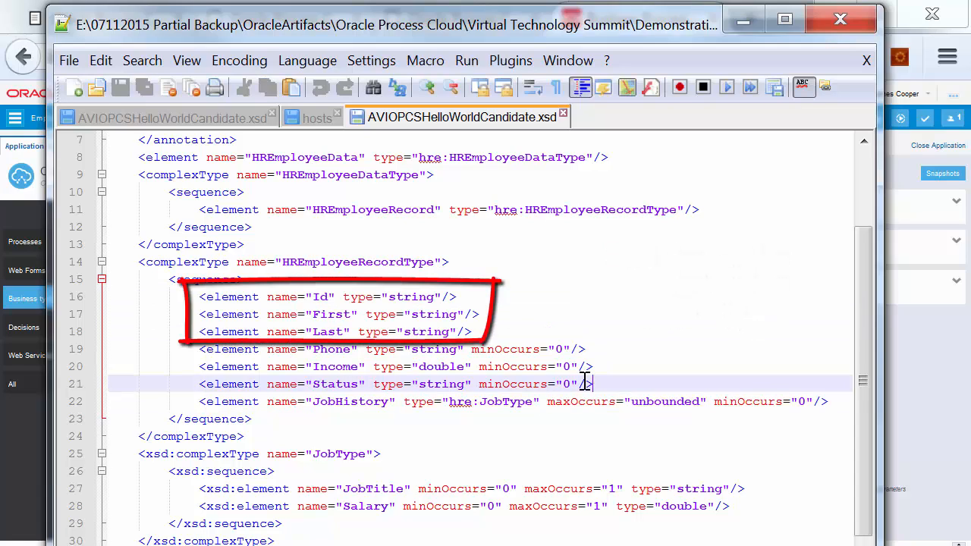
left_click_drag(585, 384, 487, 350)
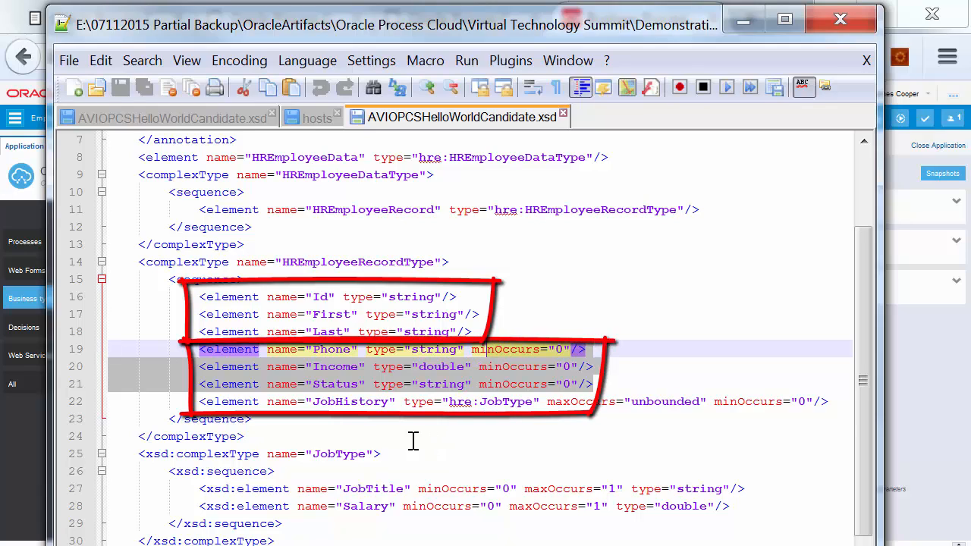
left_click(415, 417)
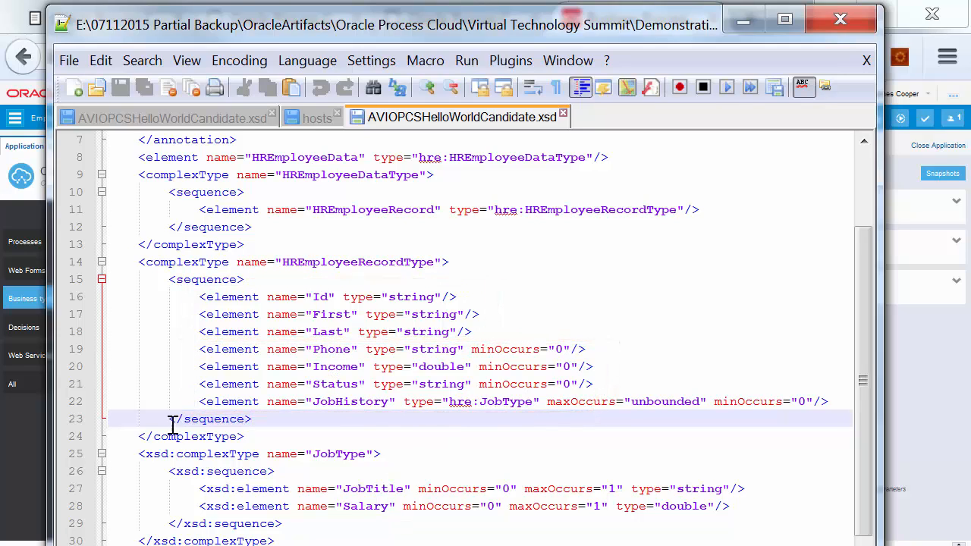
left_click_drag(310, 401, 395, 402)
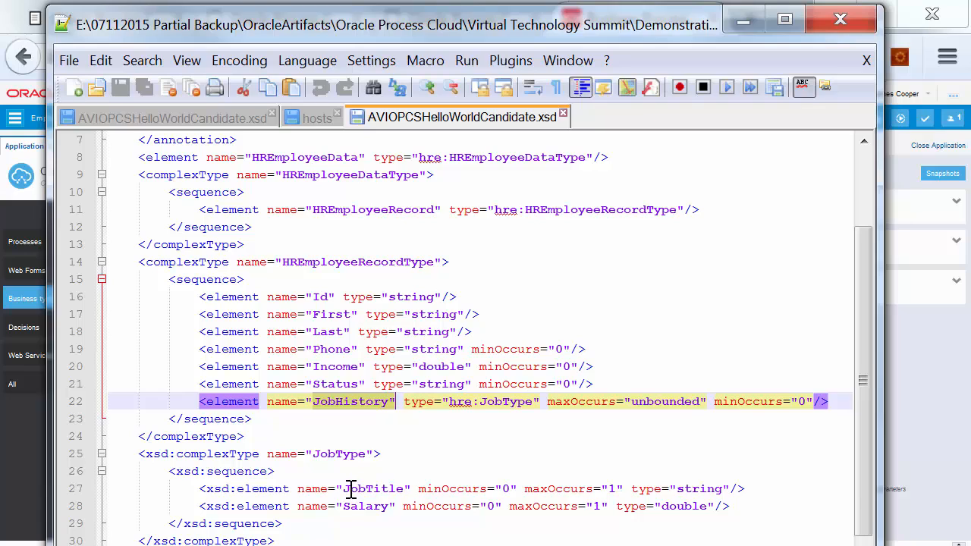
left_click_drag(352, 489, 382, 507)
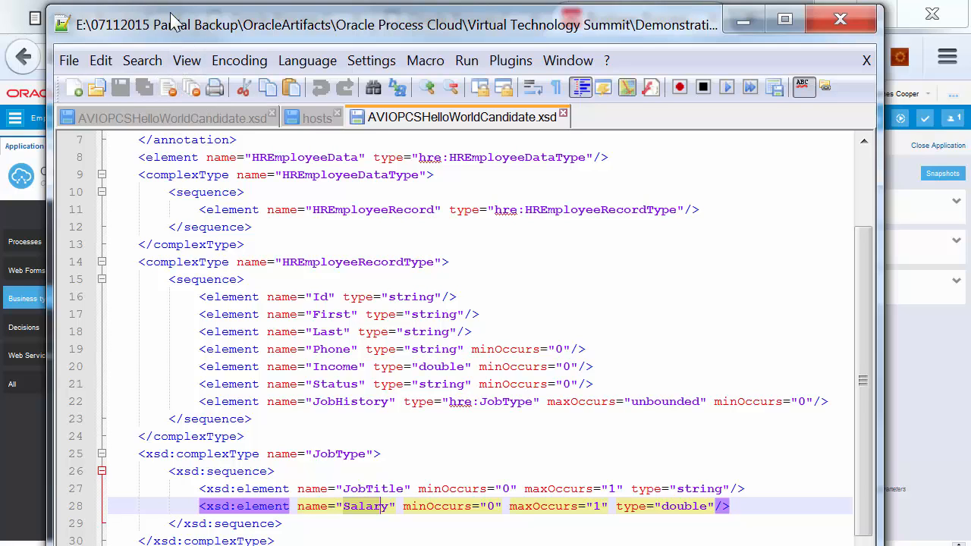
left_click_drag(256, 34, 65, 59)
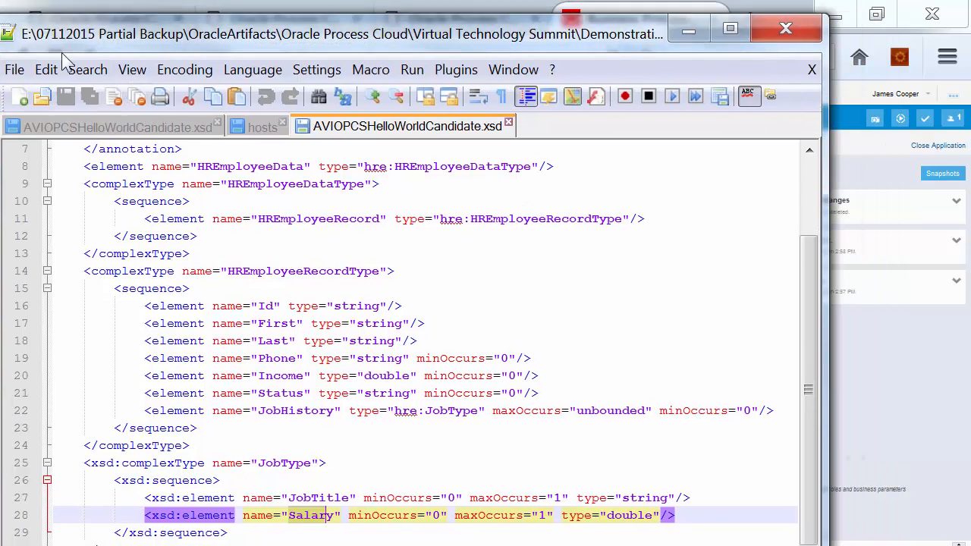
key("alt+Tab")
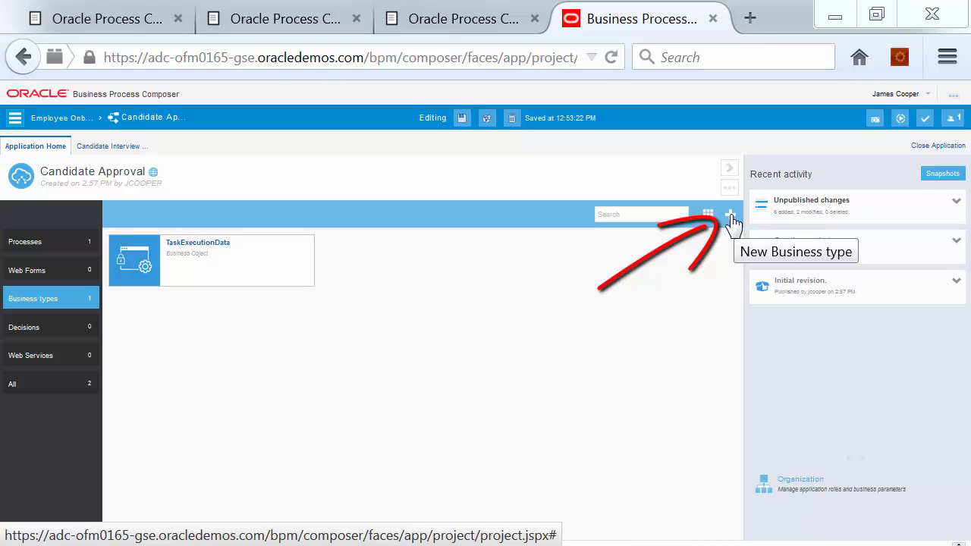
Start a new business object named Applicant with Advanced properties enabled
left_click(731, 217)
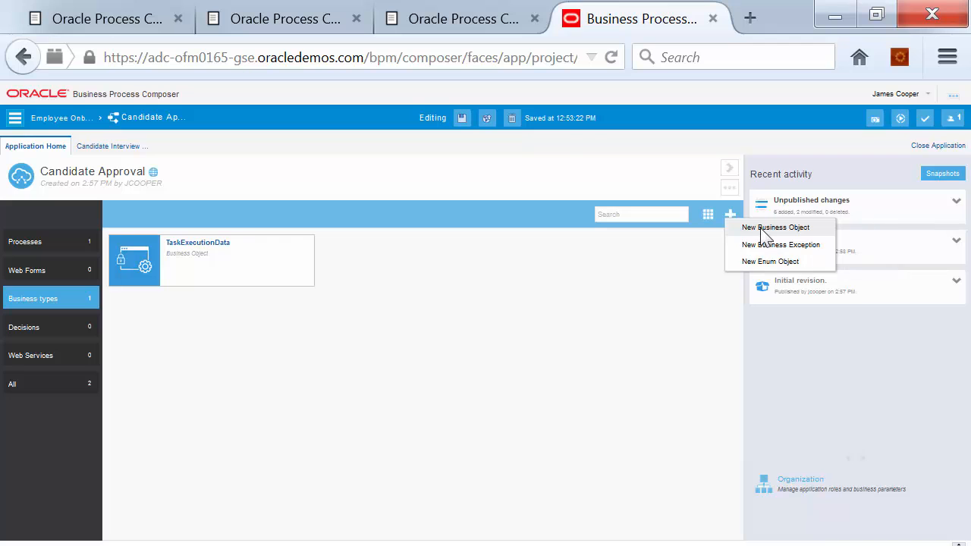
left_click(762, 229)
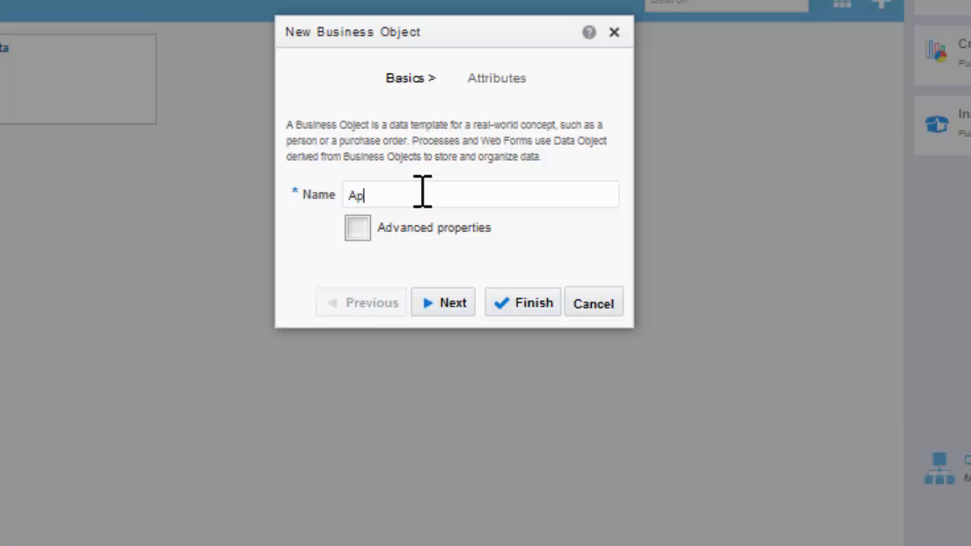
type("Applicant")
left_click(358, 228)
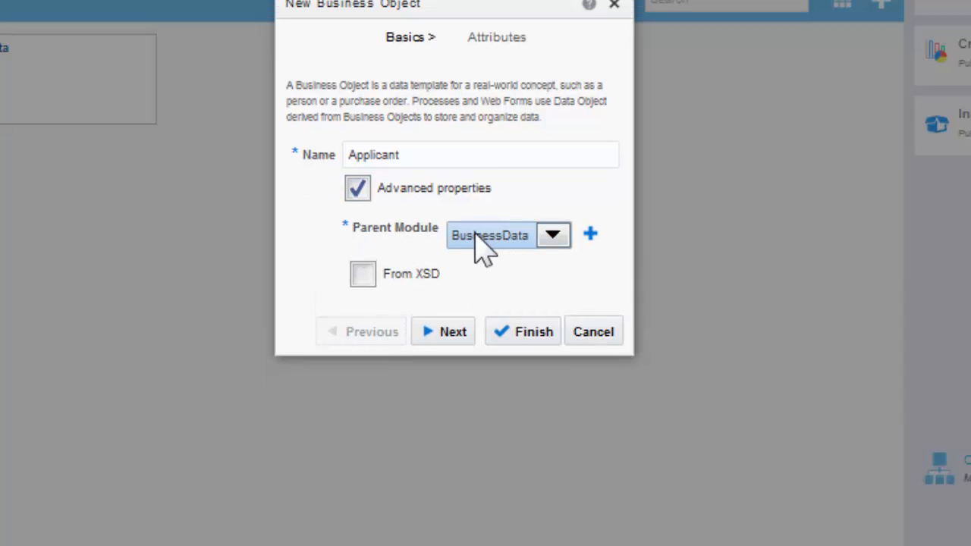
Give Applicant a new parent module named Data and set it to build From XSD
left_click(590, 237)
left_click(434, 168)
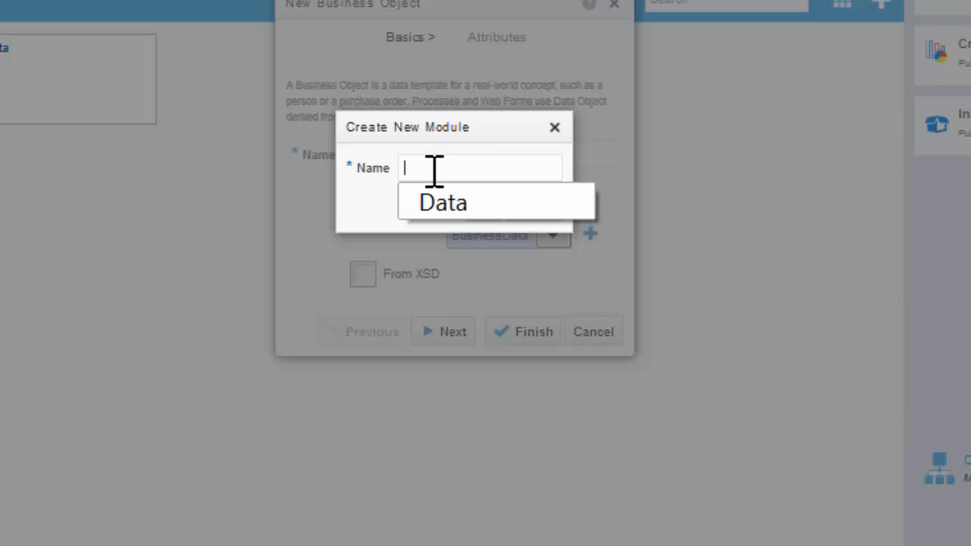
left_click(430, 203)
left_click(484, 210)
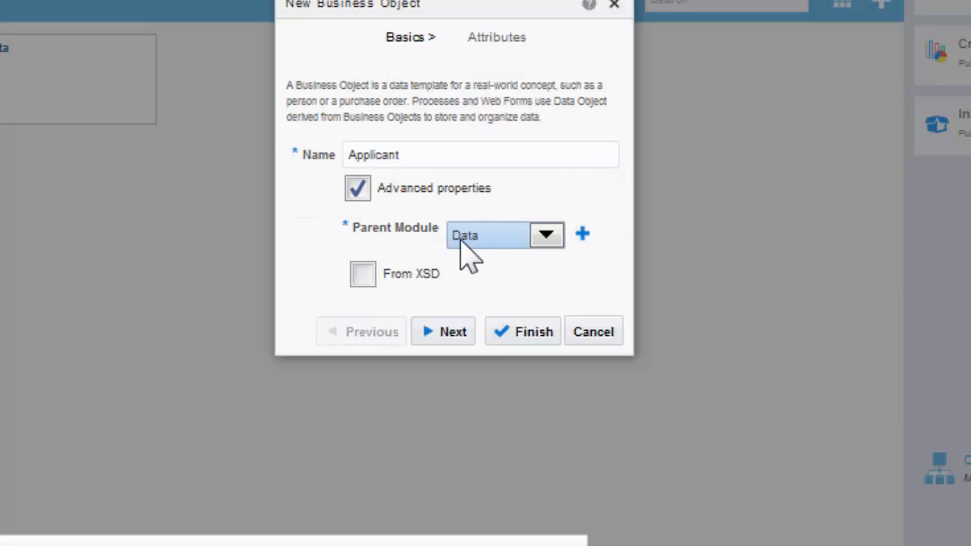
left_click(362, 275)
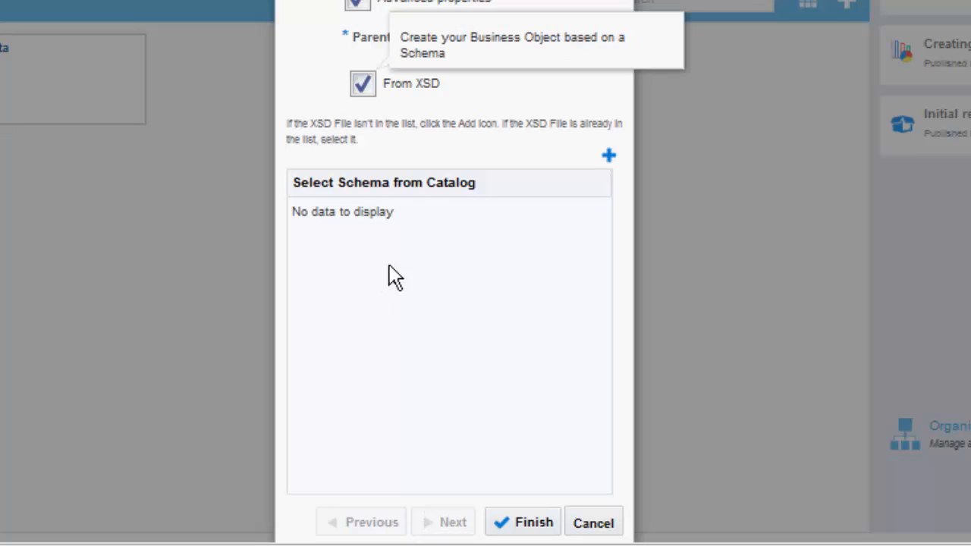
Import the schema file AVIOPCSHelloWorldCandidate.xsd into the catalog
left_click(608, 157)
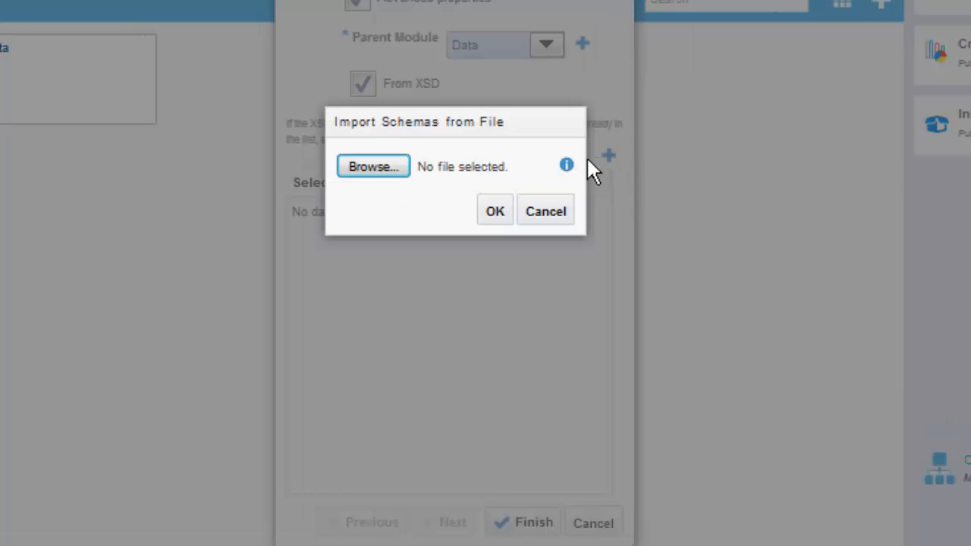
left_click(387, 166)
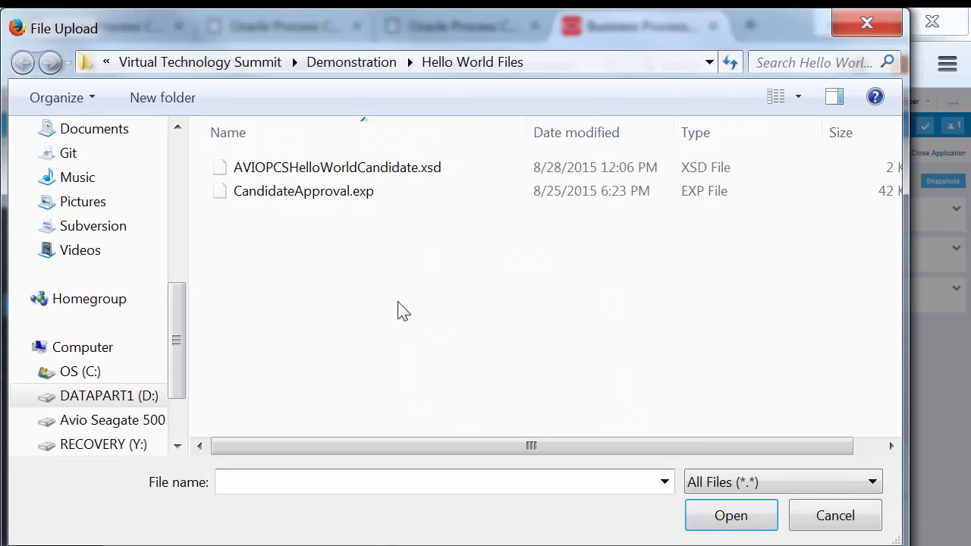
left_click(296, 170)
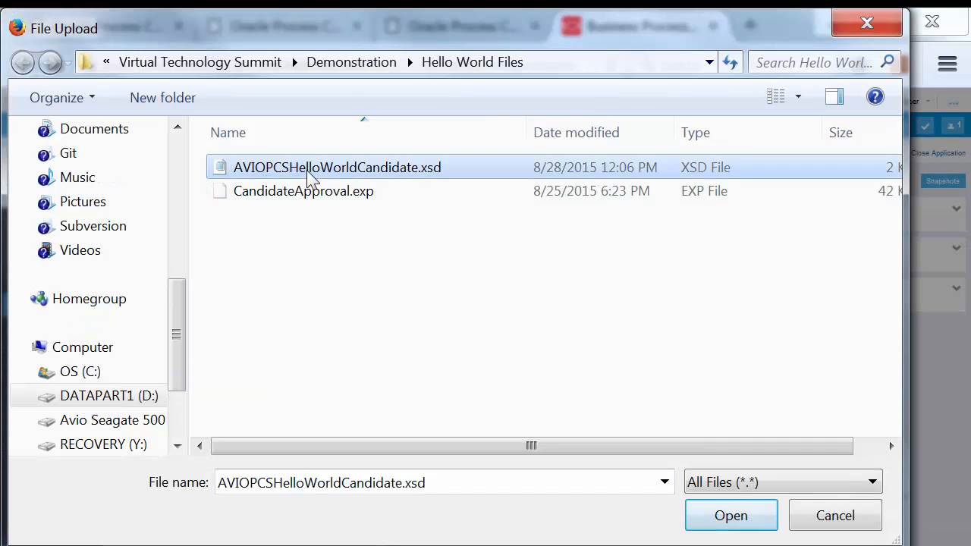
left_click(720, 520)
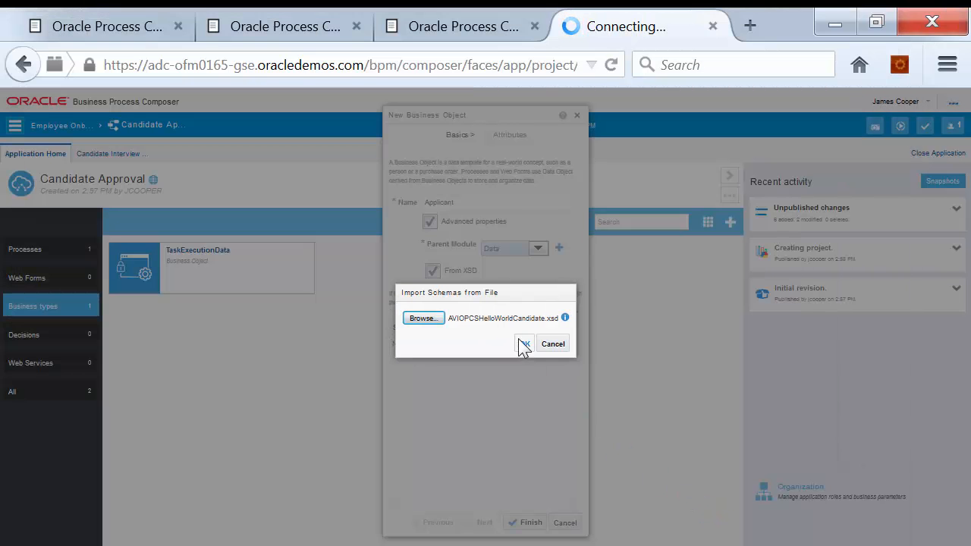
left_click(522, 343)
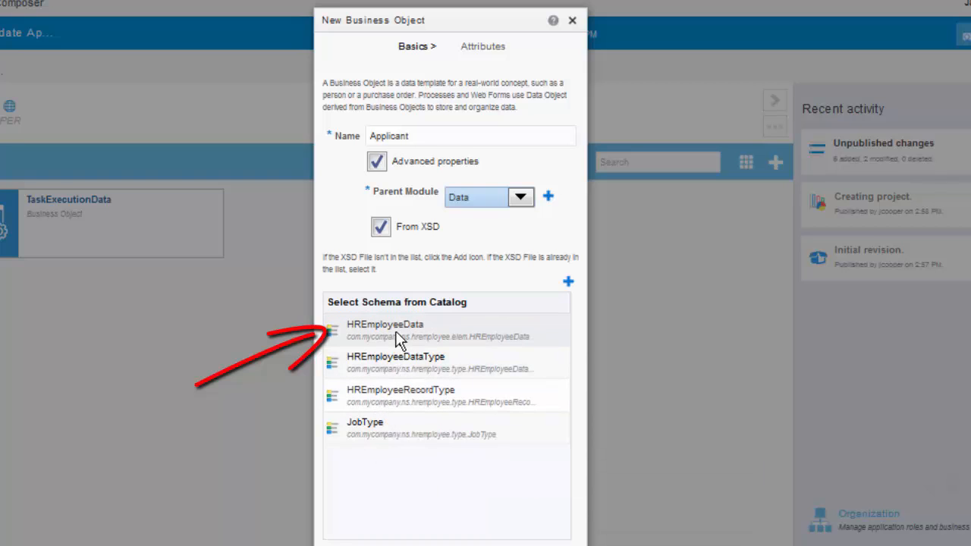
Base Applicant on the HREmployeeData element and finish creating it
left_click(439, 339)
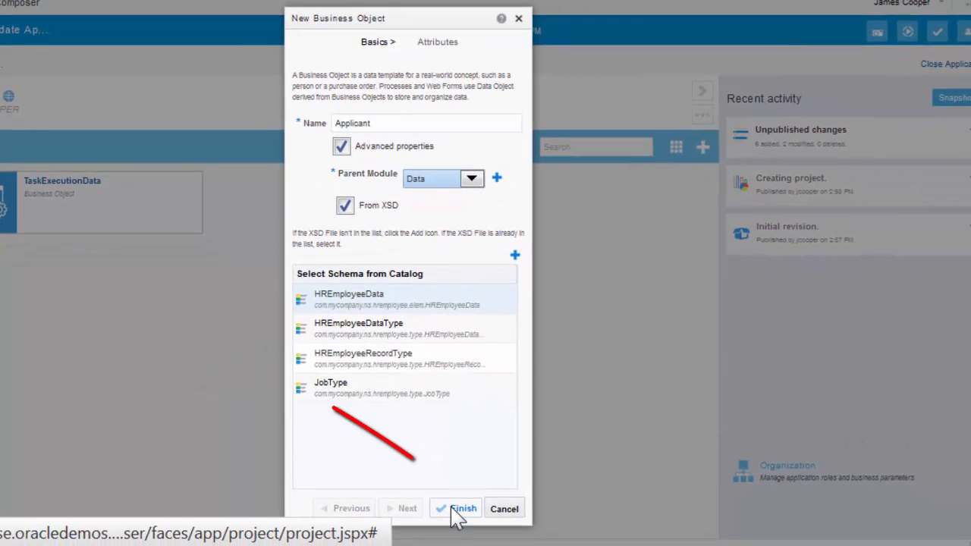
left_click(458, 510)
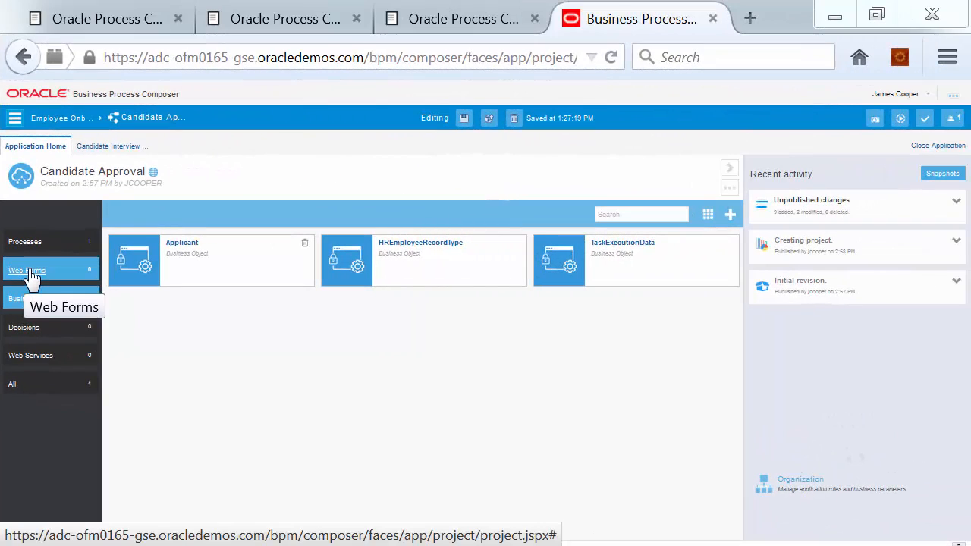
Check the empty Web Forms list, then reopen the Candidate Interview diagram
left_click(69, 271)
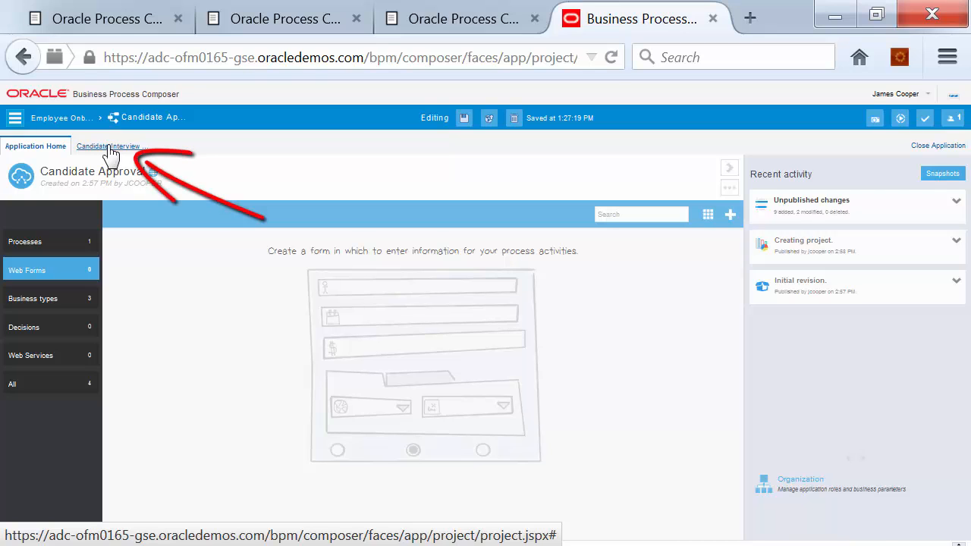
left_click(110, 147)
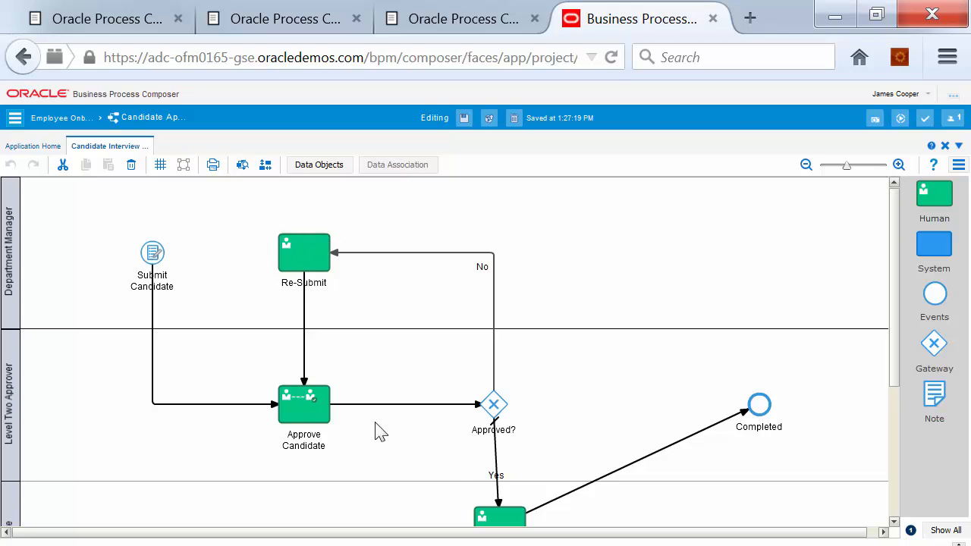
Give Submit Candidate the title 'Create Employee Candidate' and its description, and name a new web form Applicant
mouse_move(154, 254)
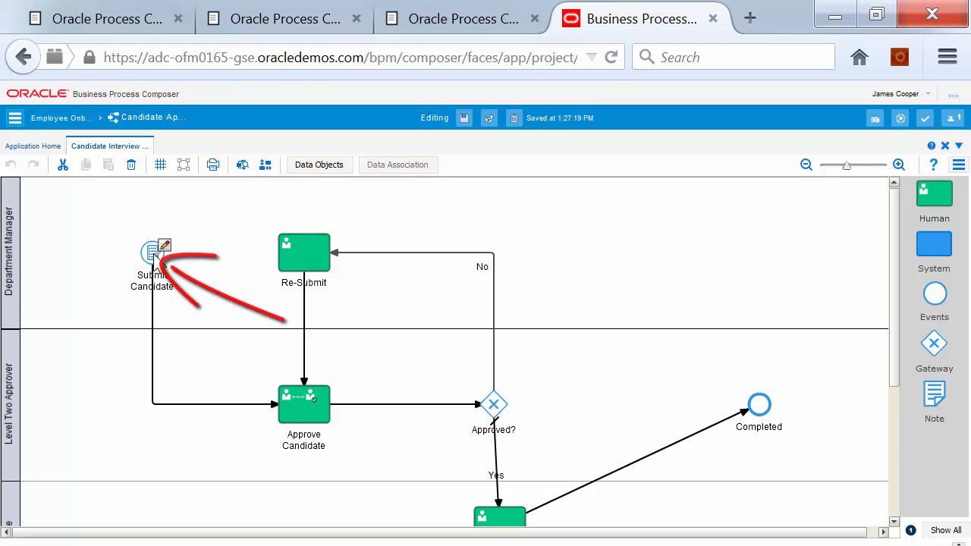
left_click(154, 254)
scroll(159, 264, "down", 3)
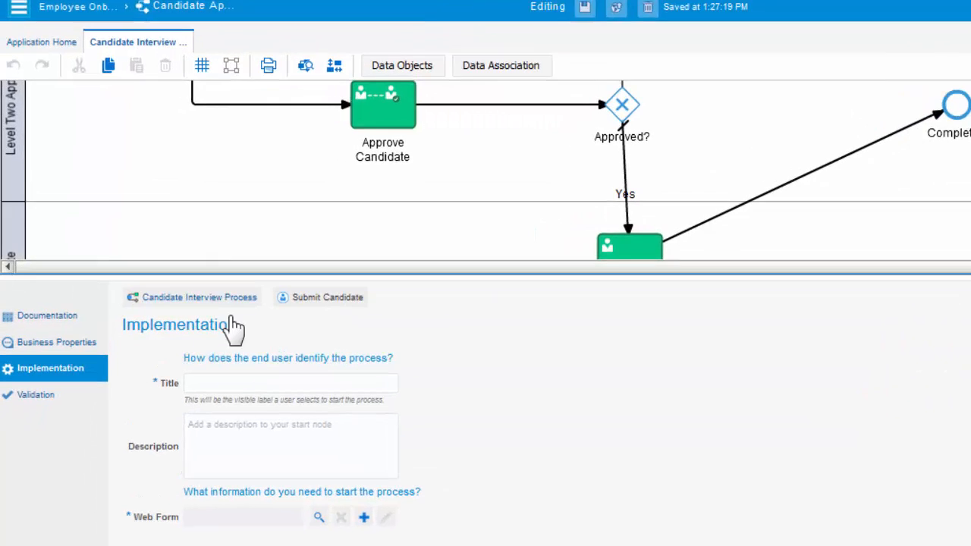
left_click(203, 386)
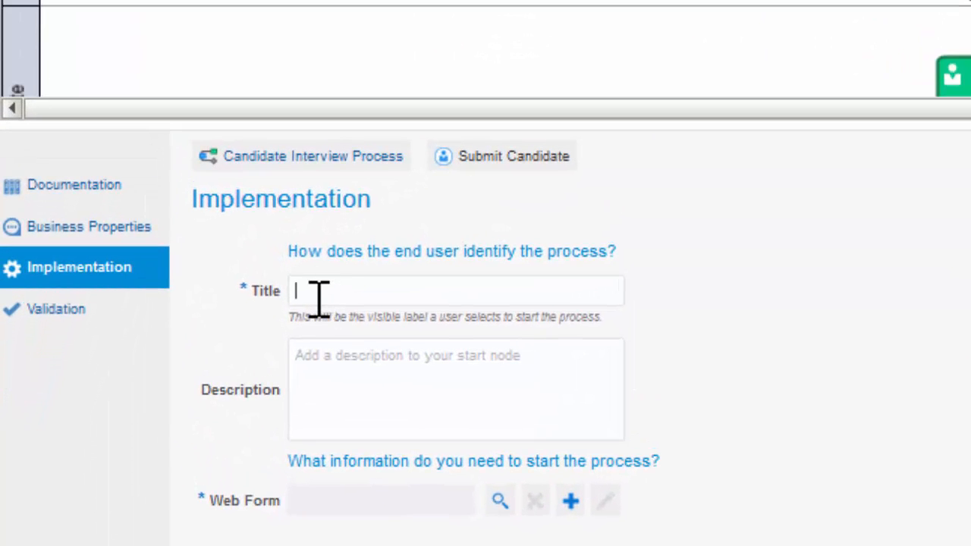
type("Create Employee Candidate")
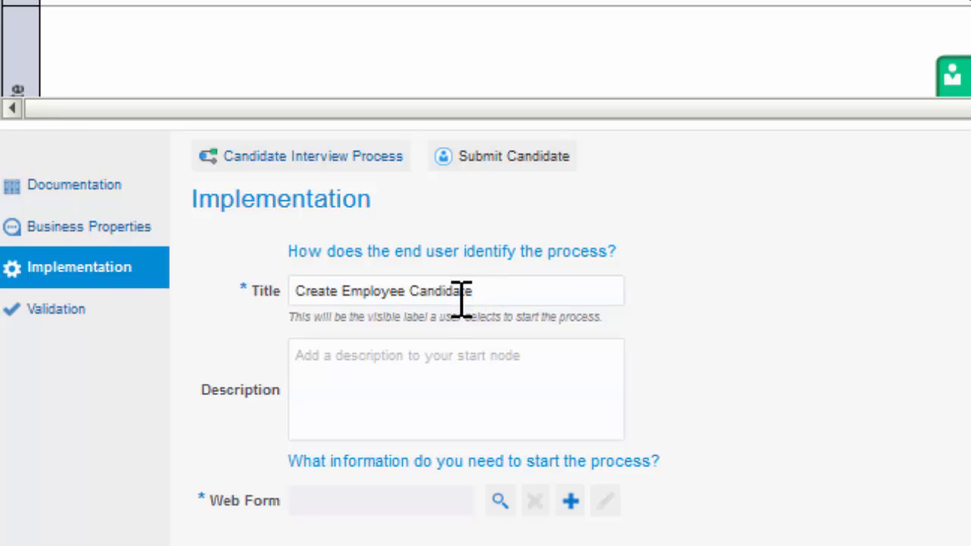
left_click(362, 370)
type("Selecting this allows department managers to create and submit employee candidates for approval.")
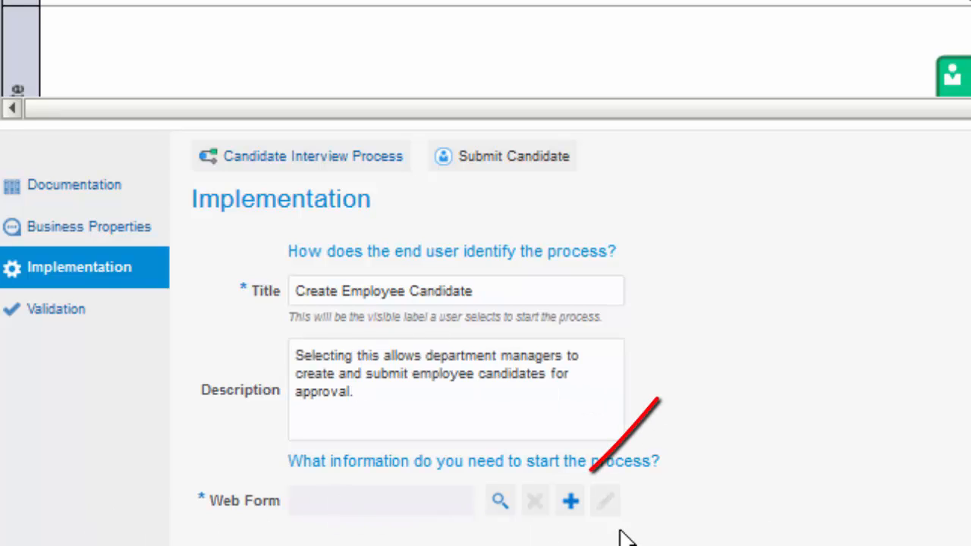
left_click(571, 503)
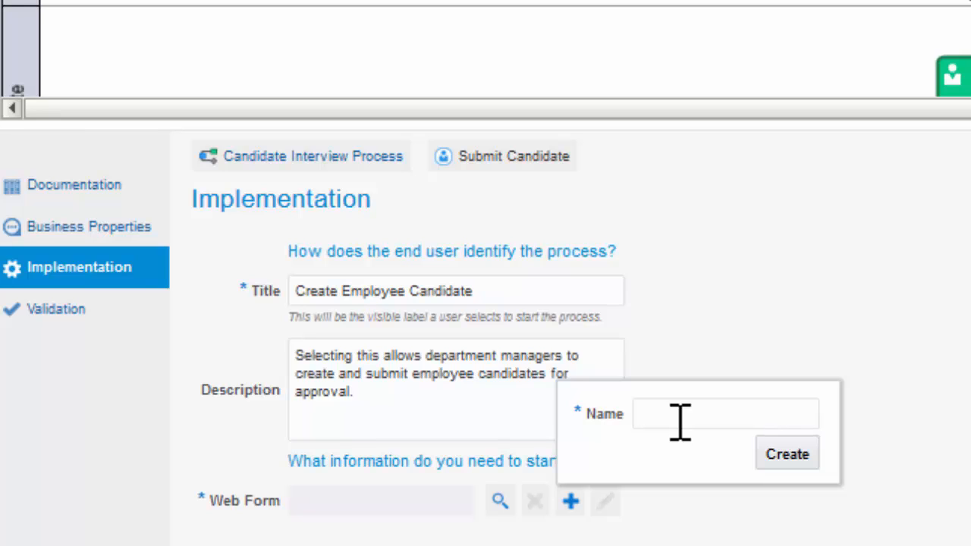
type("Applicant")
Create the Applicant web form so it opens empty in the form designer
left_click(781, 455)
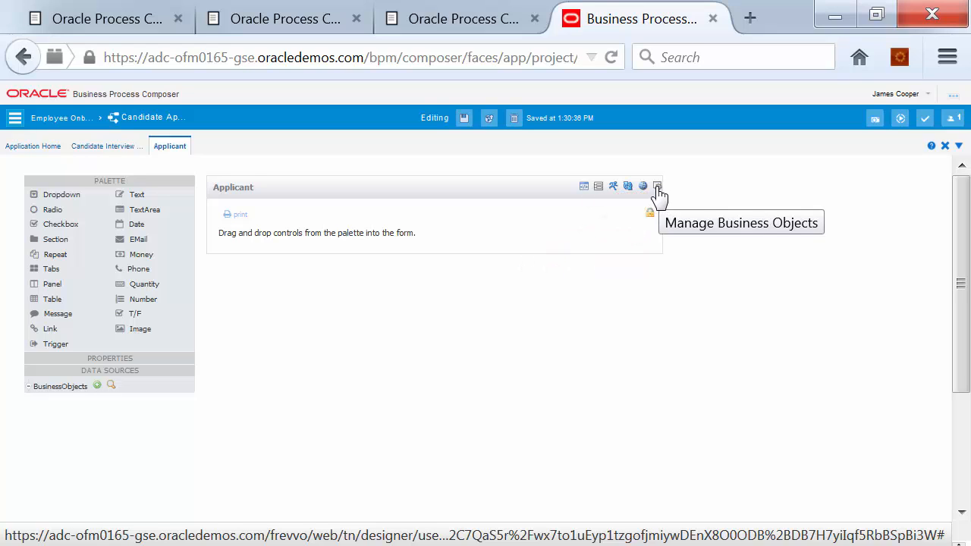
Attach the Data.Applicant business object to the form and expand BusinessObjects > HREmployeeData > HREmployeeRecord
left_click(657, 187)
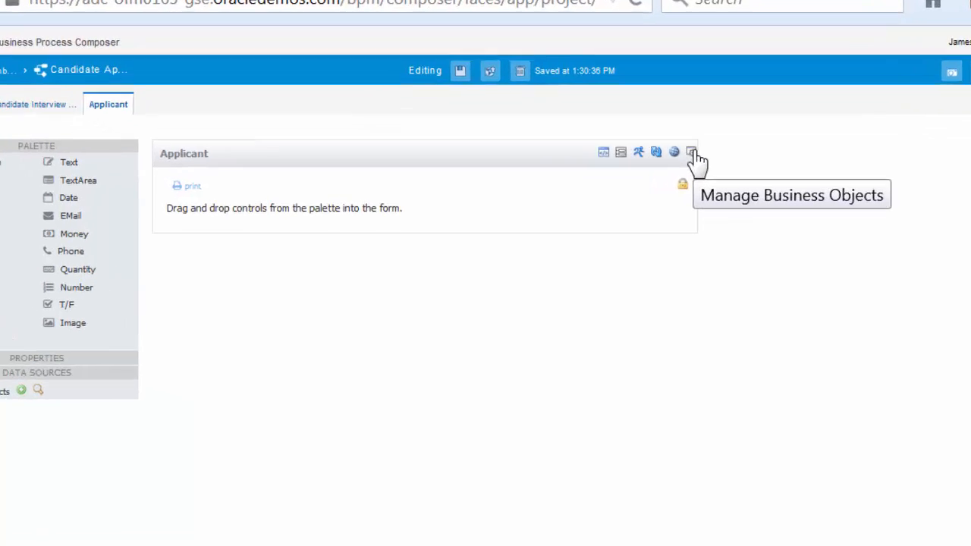
left_click(658, 187)
left_click(356, 288)
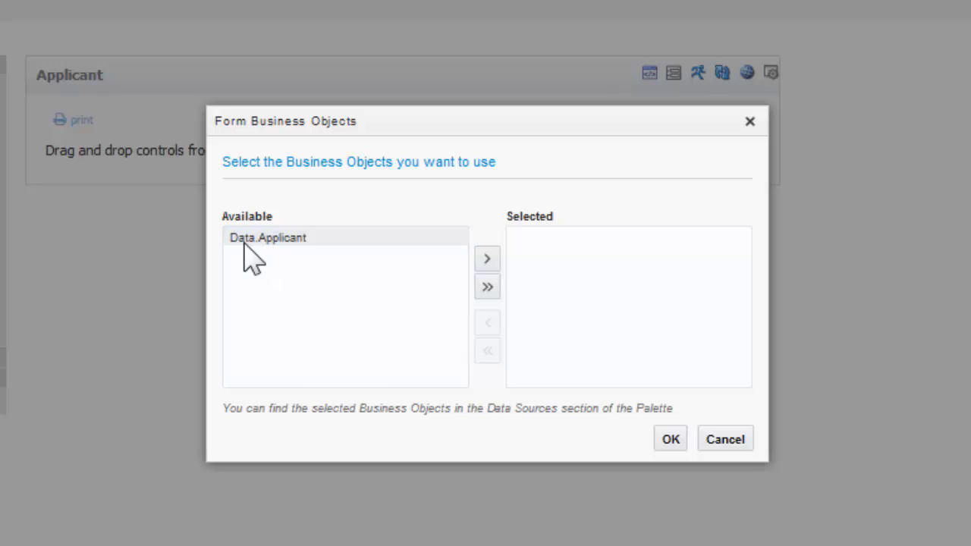
left_click(486, 260)
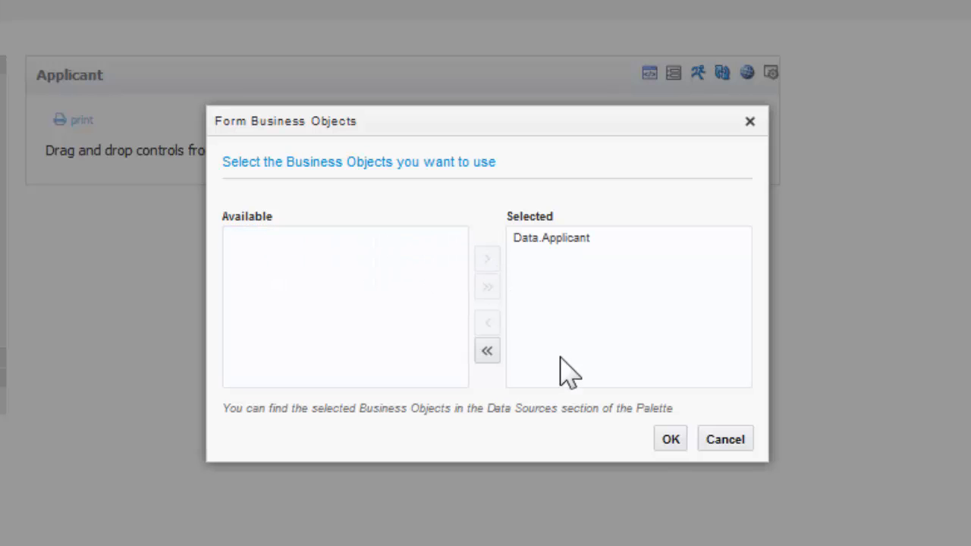
left_click(672, 440)
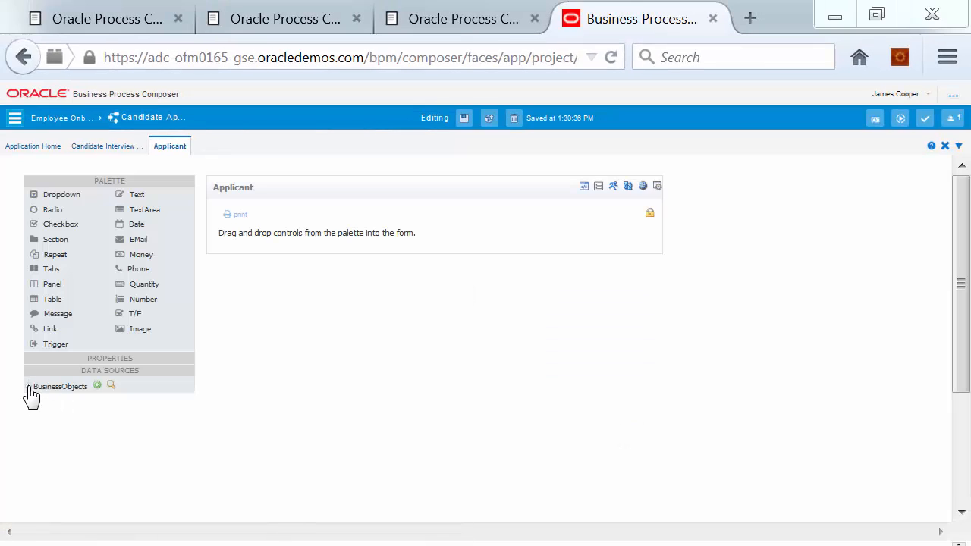
left_click(29, 388)
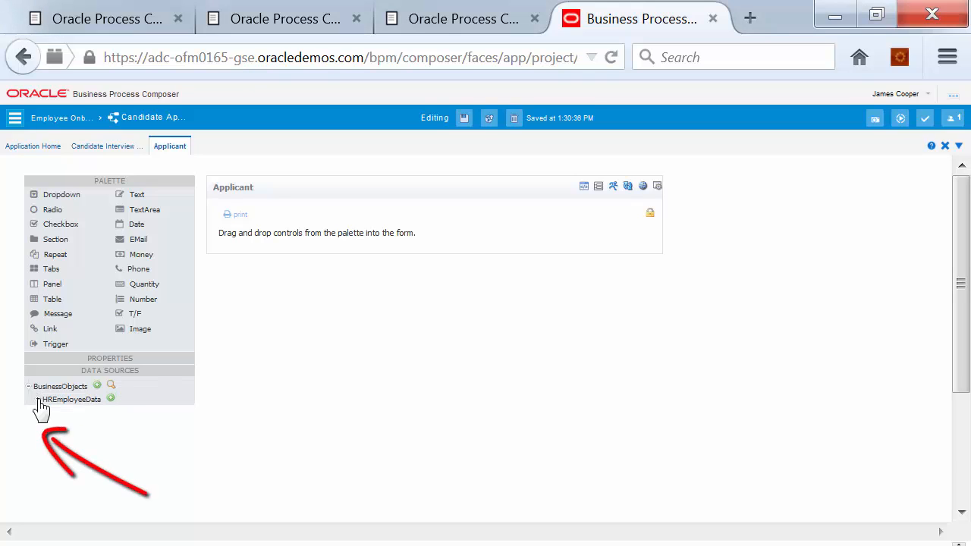
left_click(38, 400)
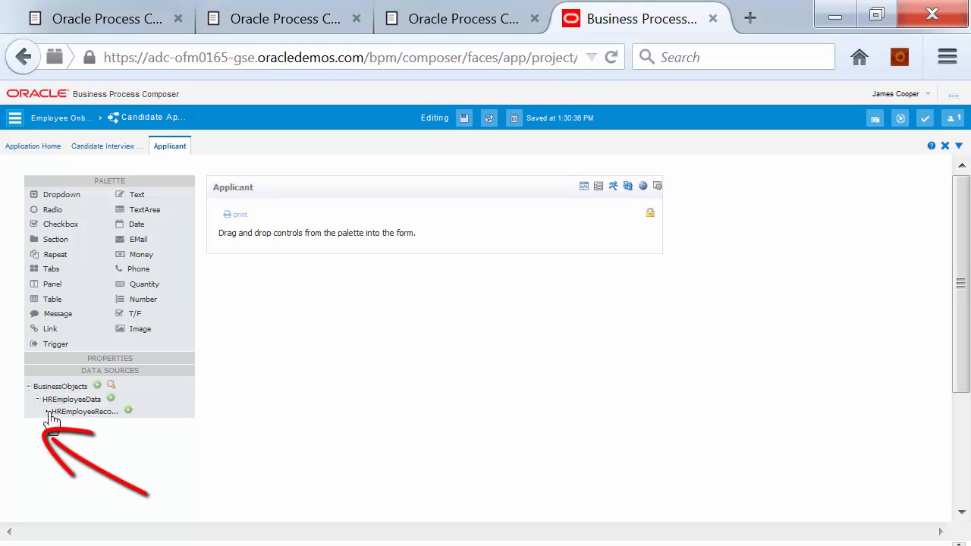
left_click(47, 412)
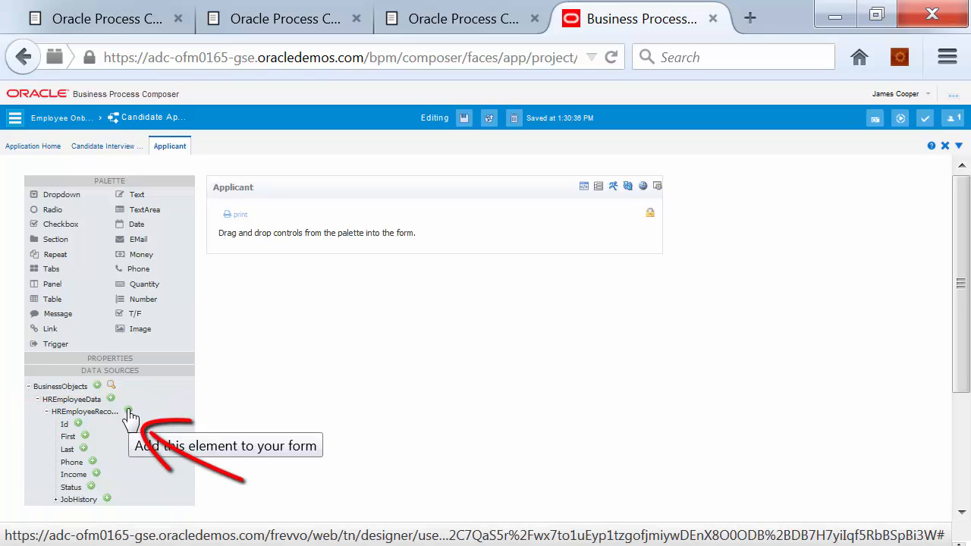
Add the whole HREmployeeRecord section to the Applicant form and display its Income field as Money
left_click(129, 411)
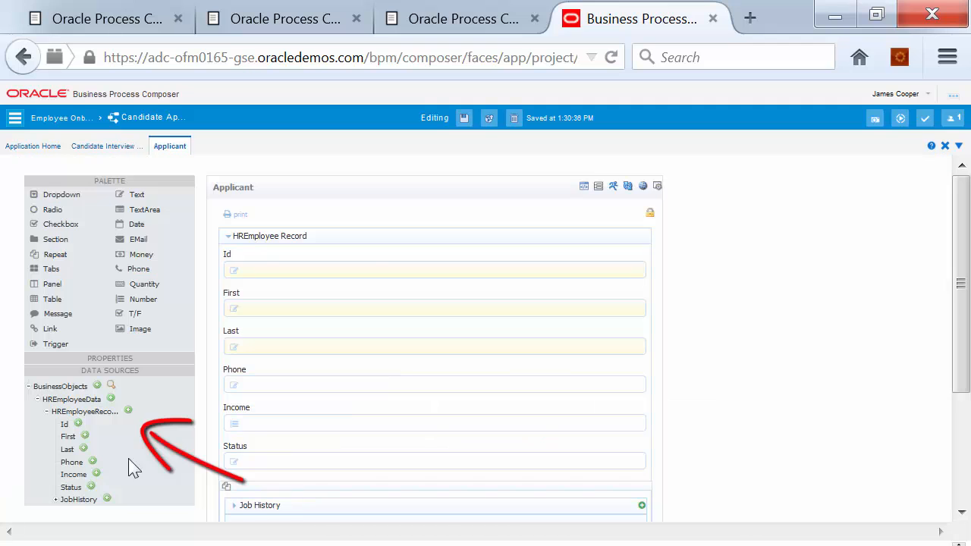
scroll(345, 490, "down", 3)
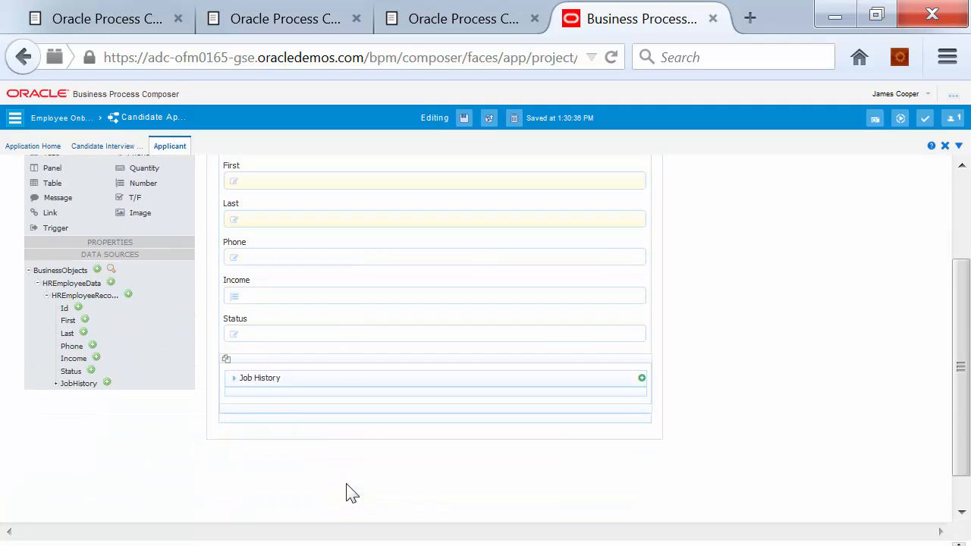
scroll(345, 491, "up", 3)
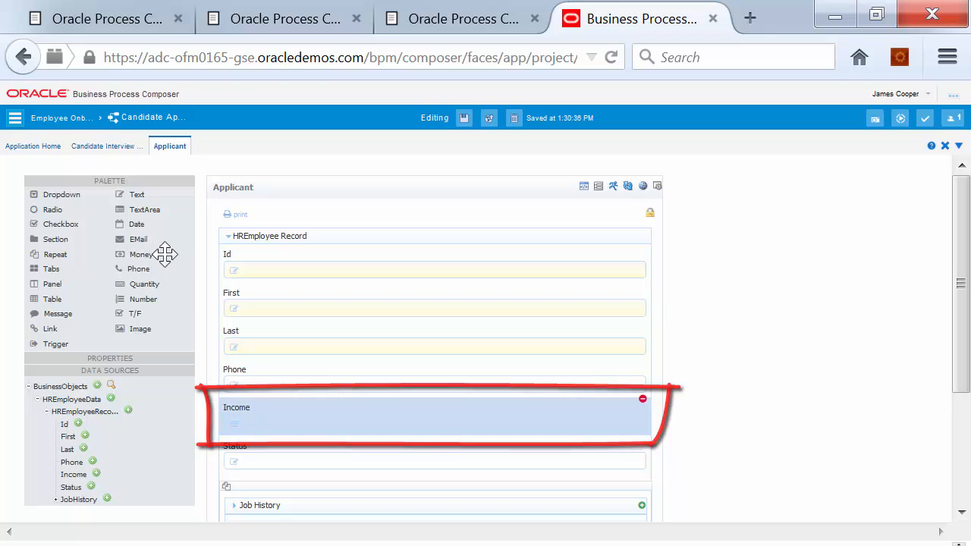
left_click(105, 361)
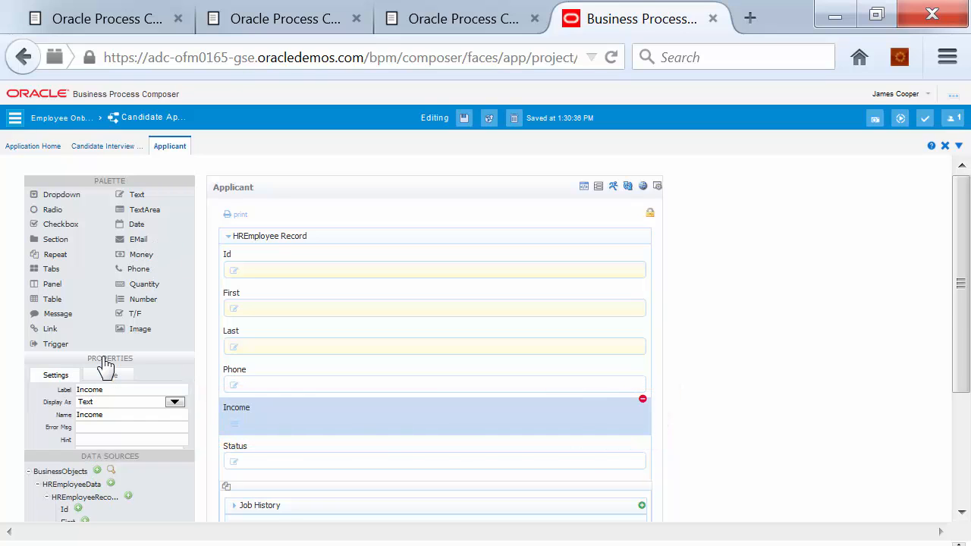
left_click(174, 403)
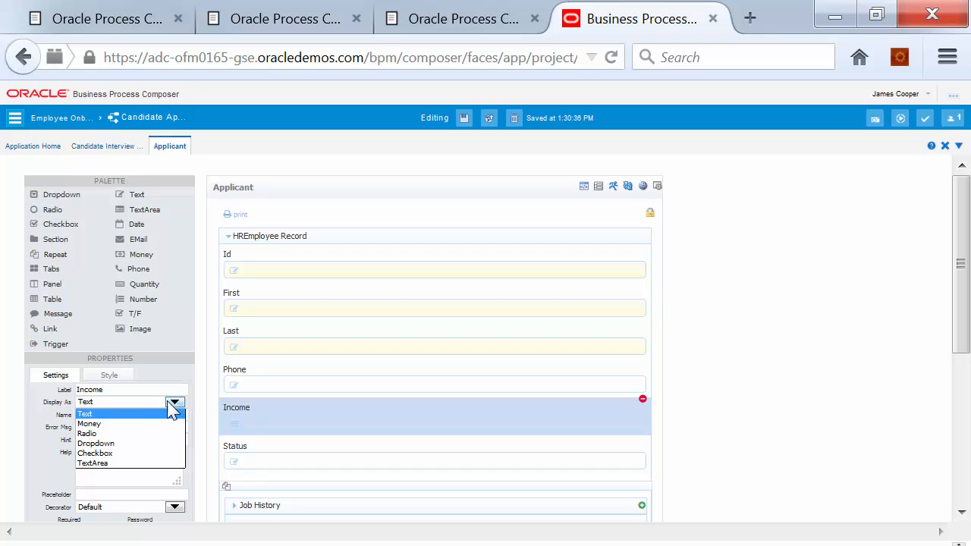
left_click(118, 423)
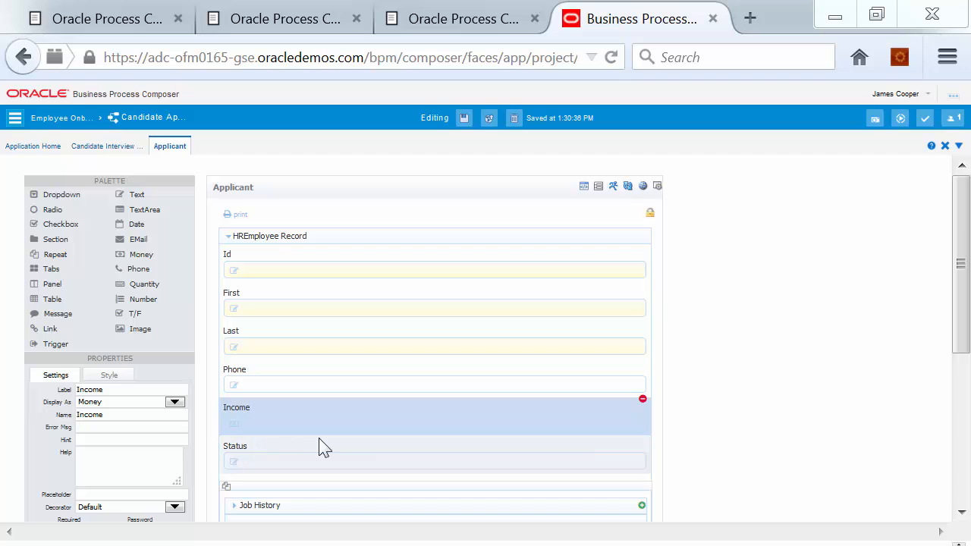
left_click(340, 262)
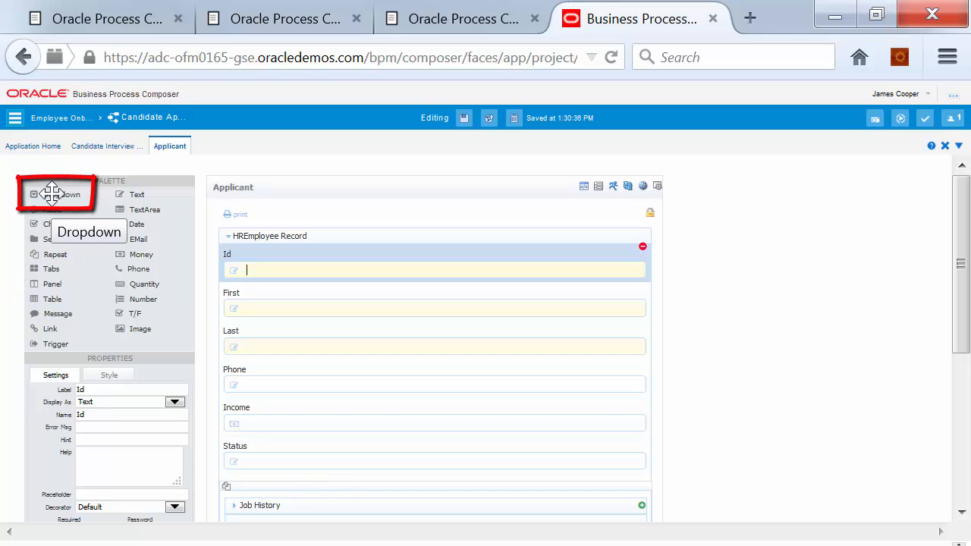
Insert a dropdown above Status in the employee record and label it Position
mouse_move(50, 194)
left_mouse_down()
mouse_move(167, 270)
mouse_move(255, 390)
mouse_move(288, 412)
mouse_move(48, 188)
mouse_move(283, 349)
mouse_move(365, 420)
mouse_move(374, 459)
mouse_move(382, 434)
mouse_move(372, 457)
mouse_move(372, 438)
mouse_move(368, 451)
left_mouse_up()
left_click(277, 461)
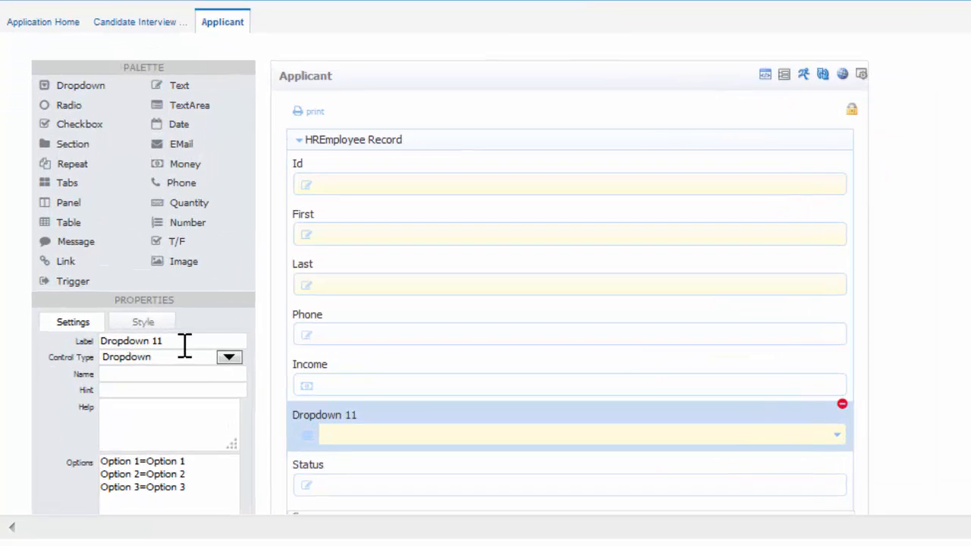
left_click_drag(127, 389, 67, 393)
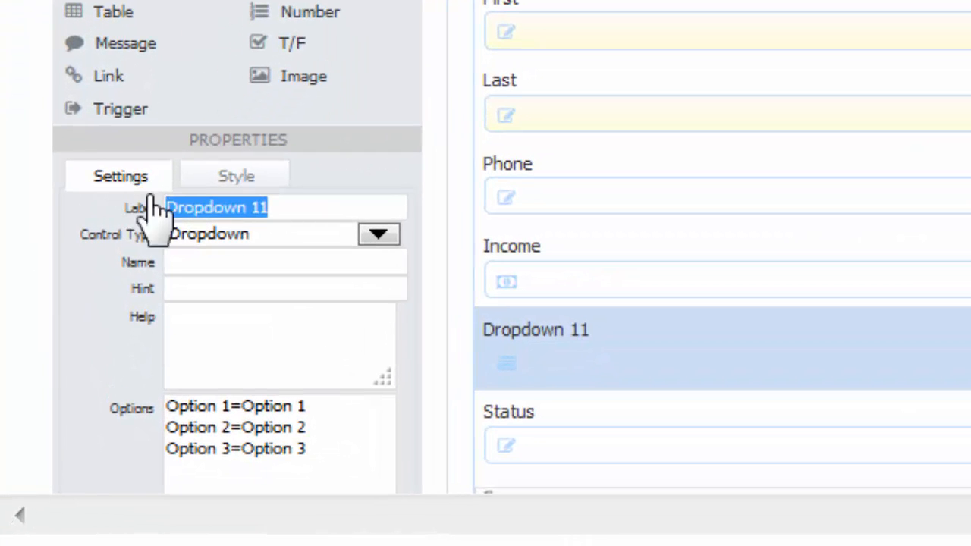
type("D")
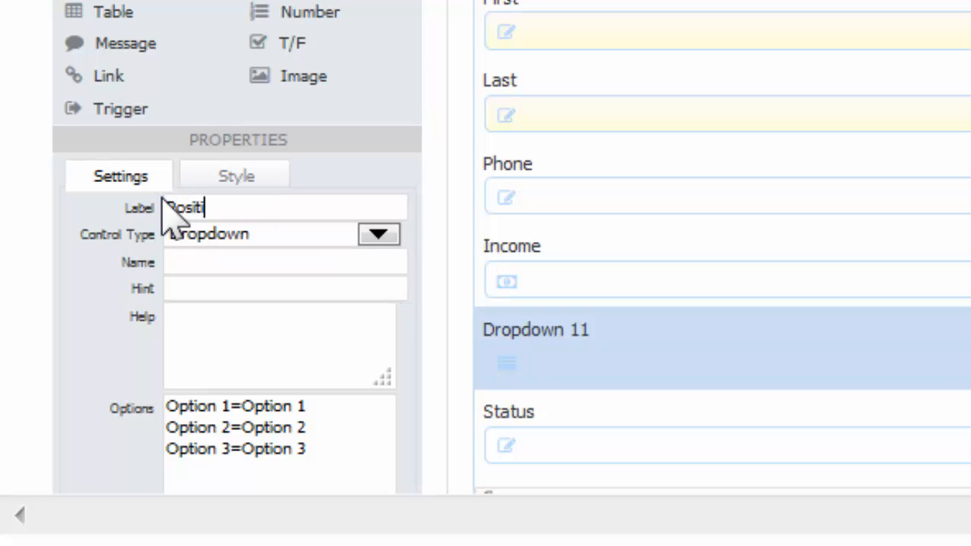
key("Tab")
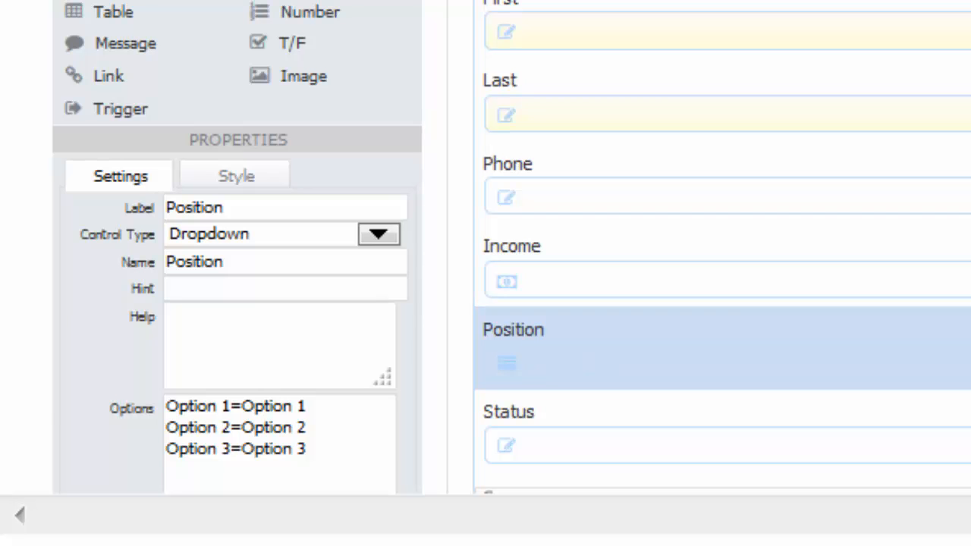
Replace its placeholder options with Marketing Specialist, Production Manager, Business Analyst and Executive
left_click(369, 451)
key("ctrl+a")
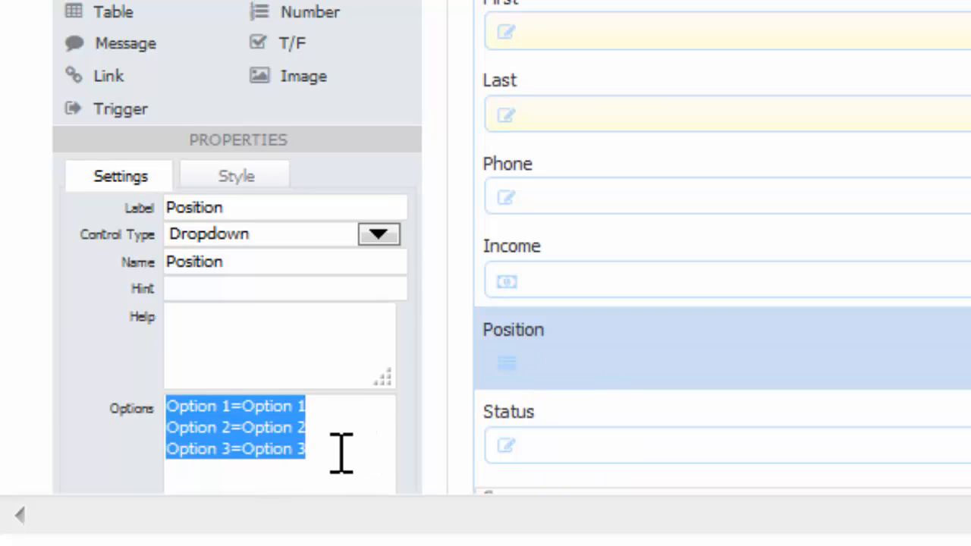
type("MS1=Marketing Specialist PM1=Production Manager BA1=Business Analyst EX1=Executive")
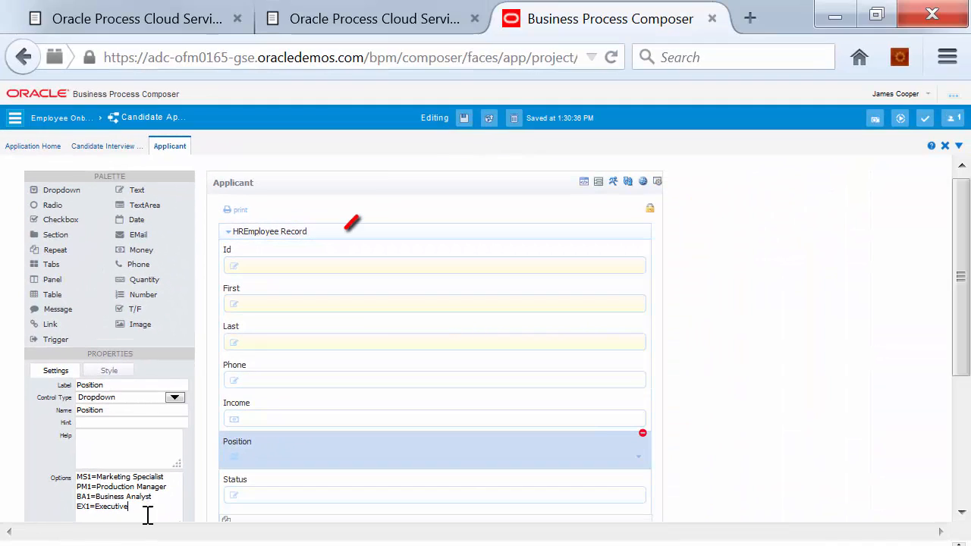
left_click(864, 20)
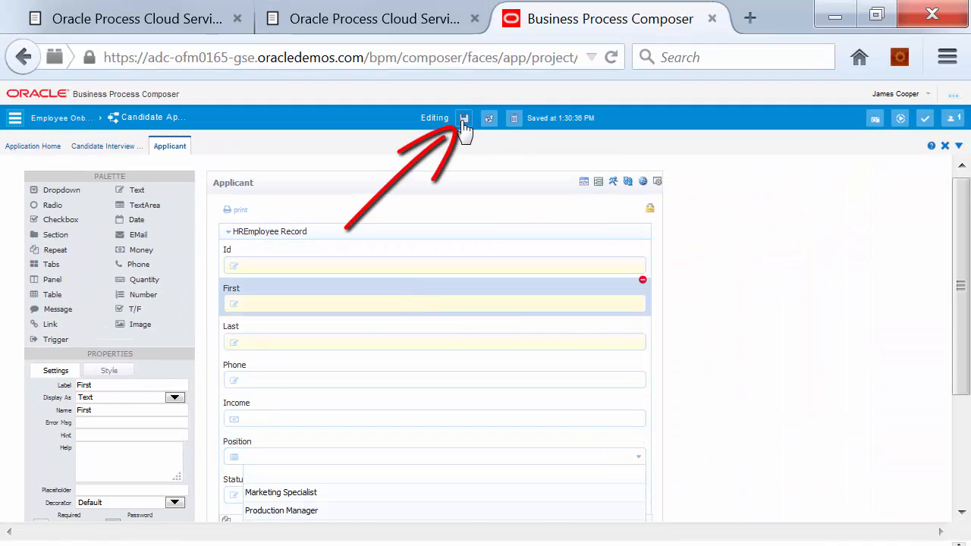
Save the Applicant form, preview it to check the four Position choices, then close the preview
left_click(464, 120)
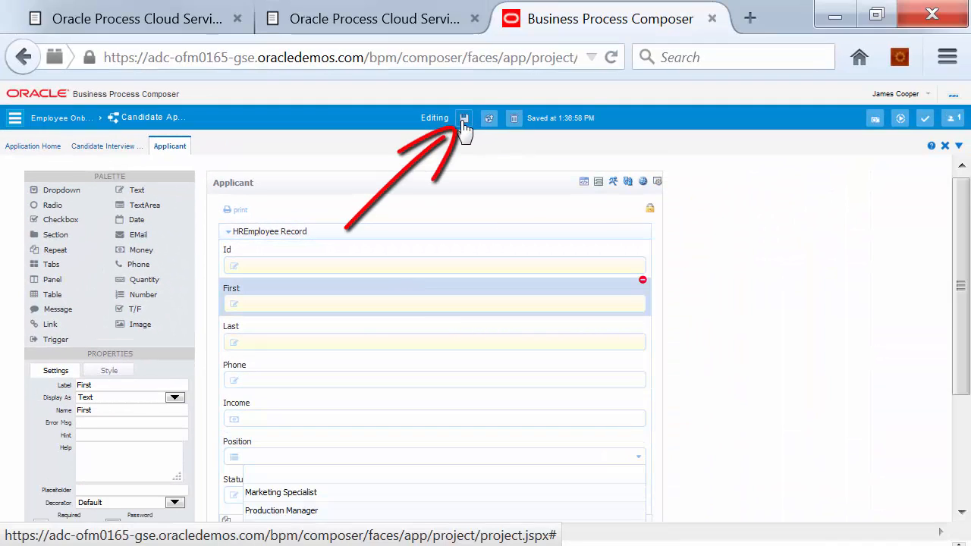
left_click(516, 182)
left_click(614, 188)
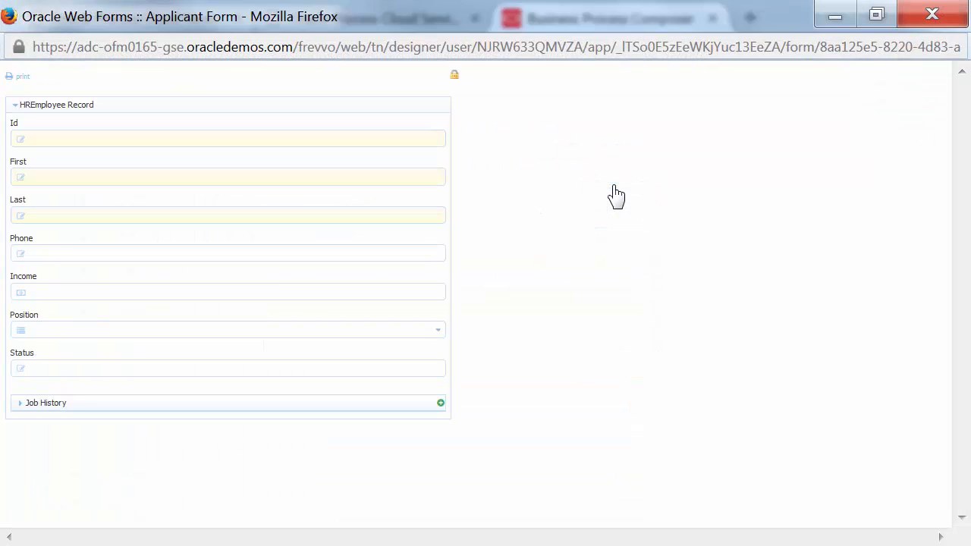
left_click(440, 339)
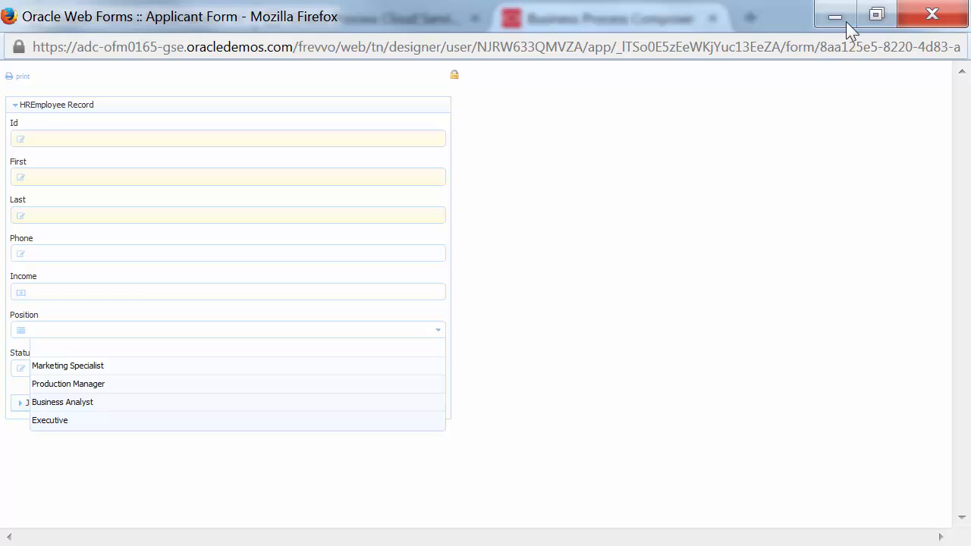
left_click(933, 15)
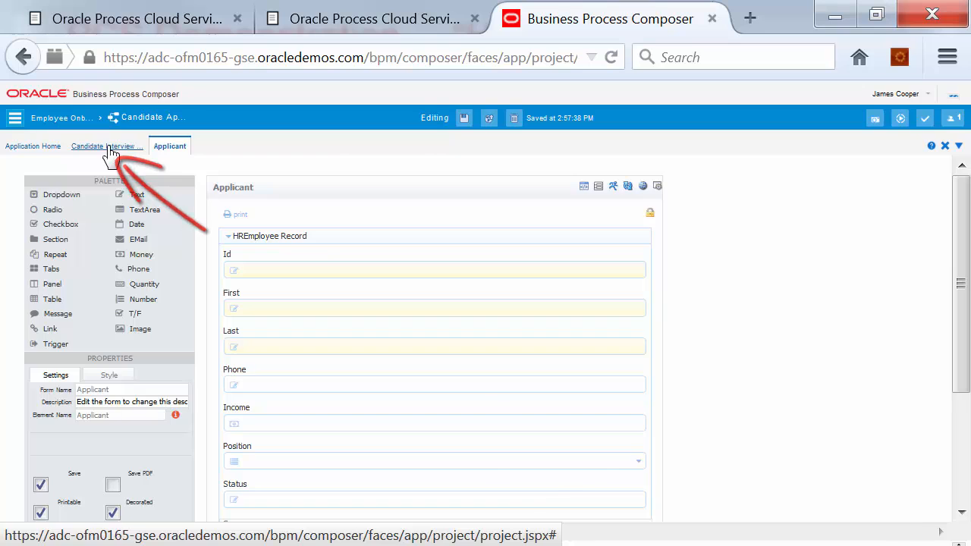
Return to the Candidate Interview diagram and show the Approve Candidate task's general properties and approval patterns
left_click(110, 148)
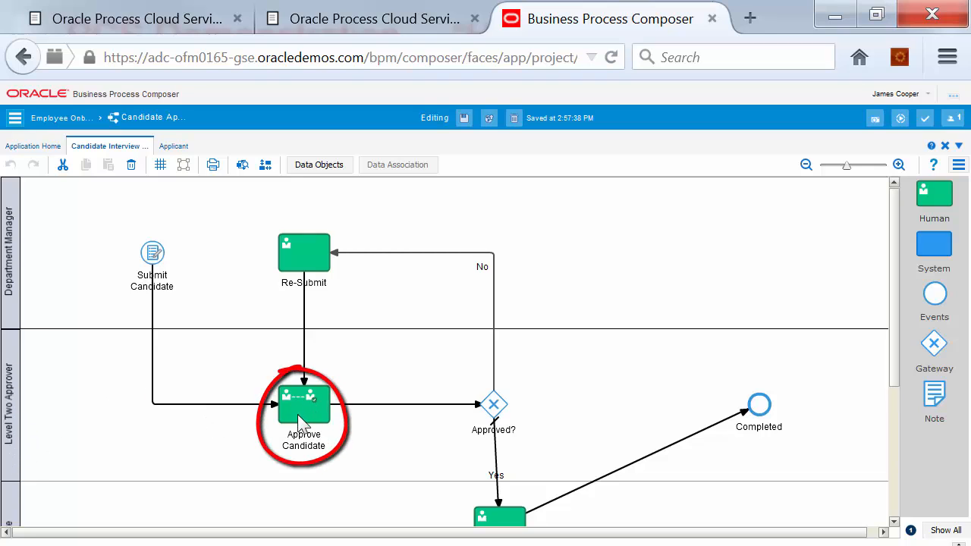
mouse_move(311, 405)
left_click(303, 408)
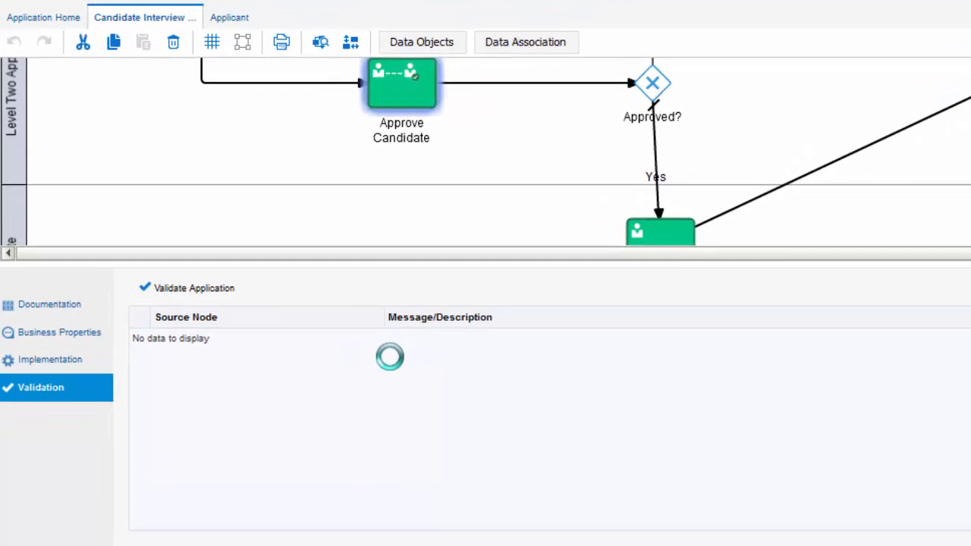
left_click(250, 432)
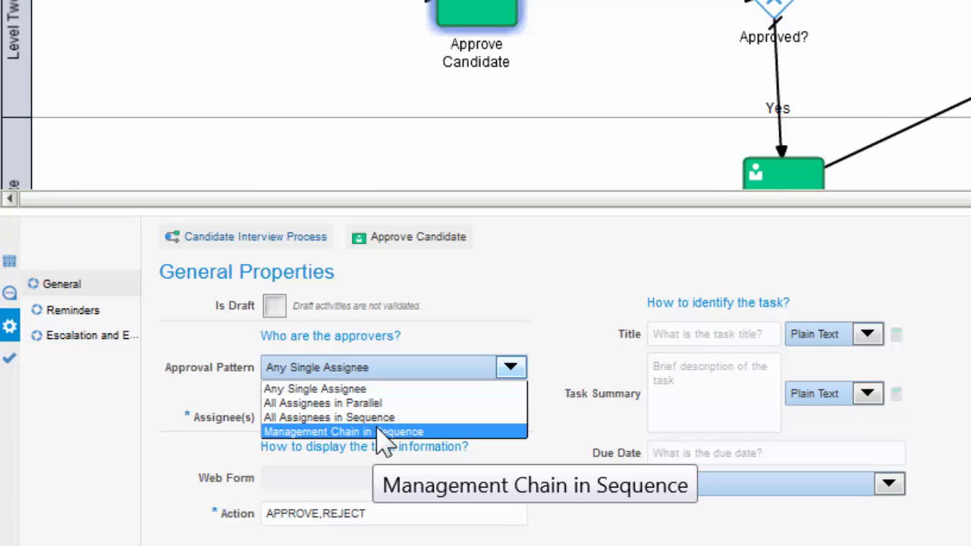
Set Approve Candidate to Any Single Assignee and add a user assignee defined by expression
left_click(333, 389)
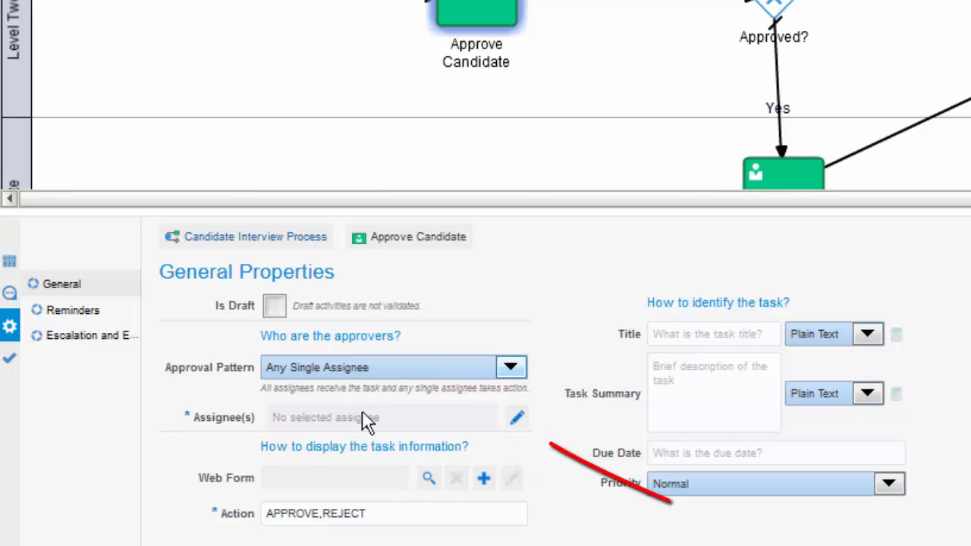
left_click(517, 419)
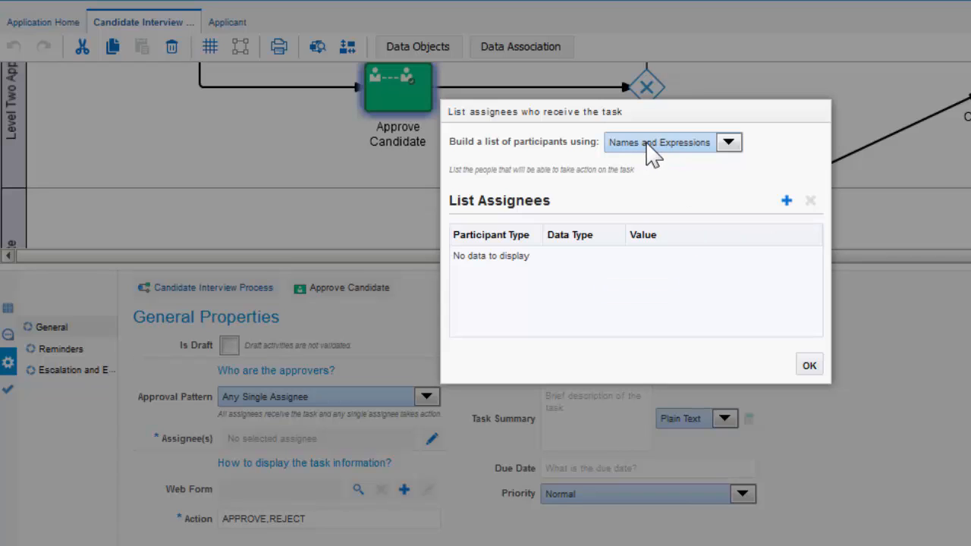
left_click(787, 200)
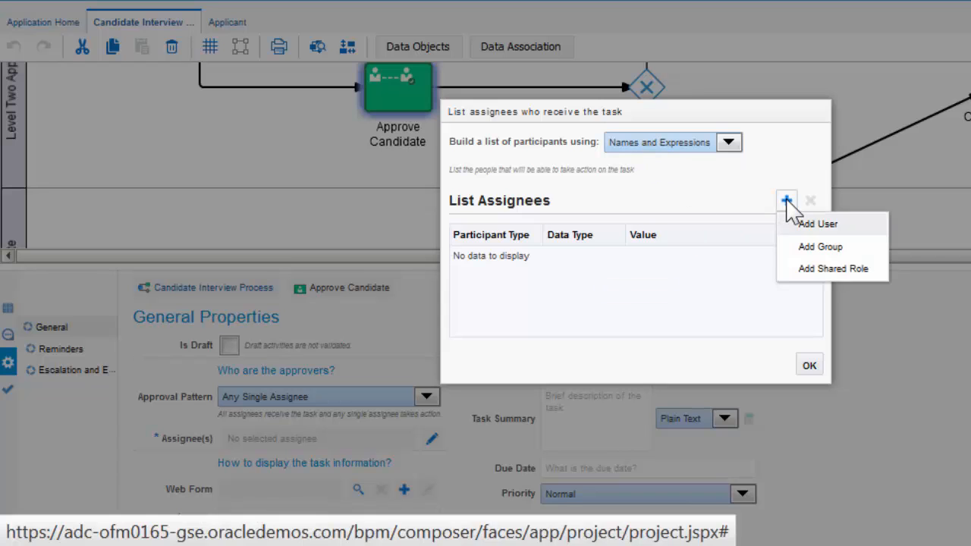
left_click(793, 226)
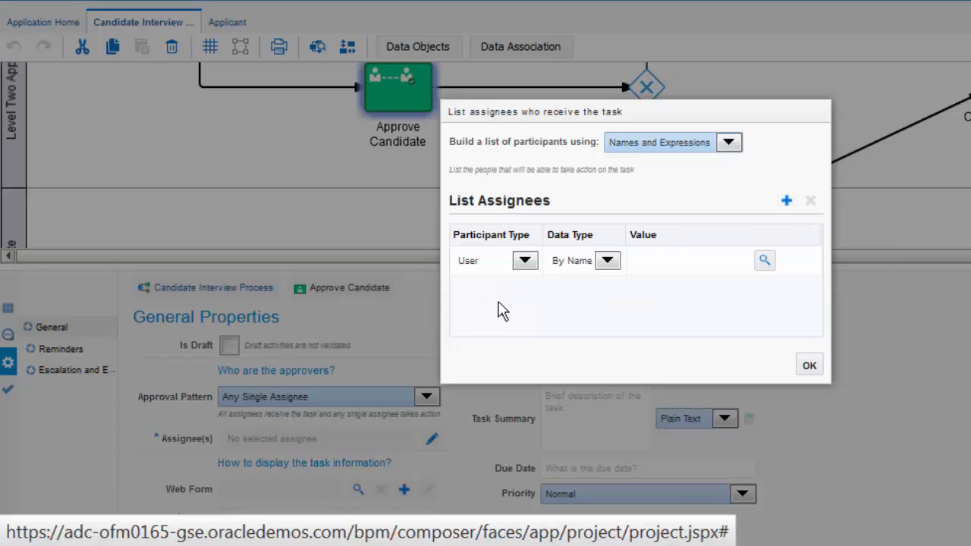
left_click(606, 260)
left_click(598, 291)
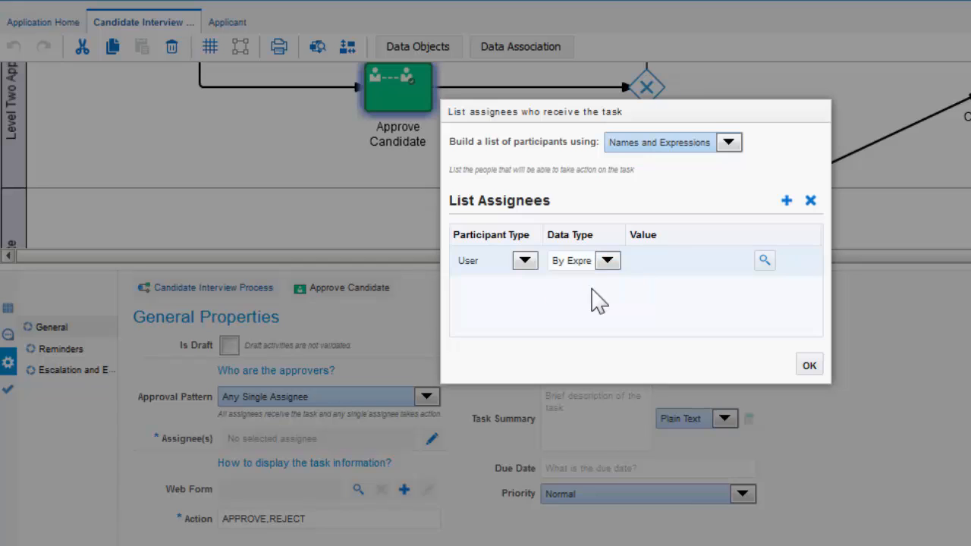
Build and validate the assignee expression IdentityService.getManager(creator) in the Expression Editor
left_click(764, 261)
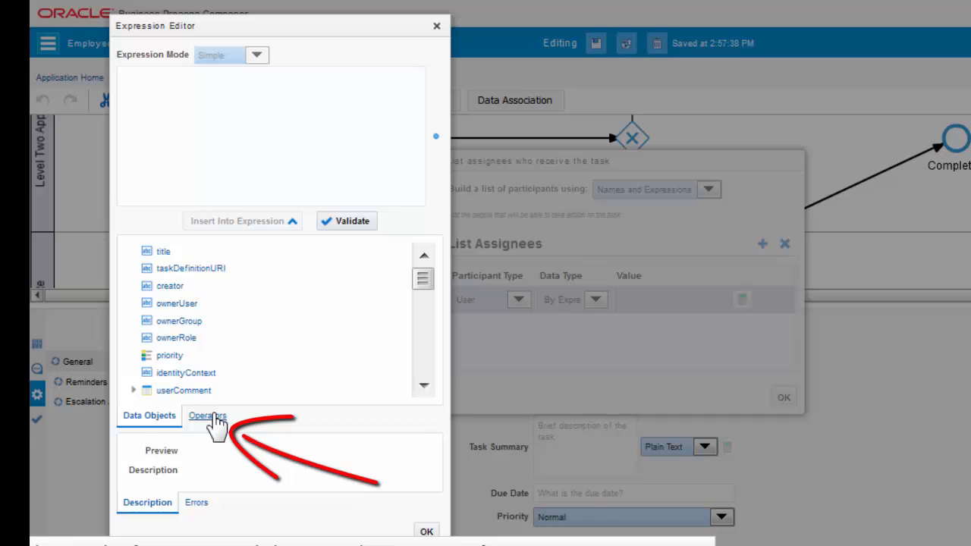
left_click(214, 417)
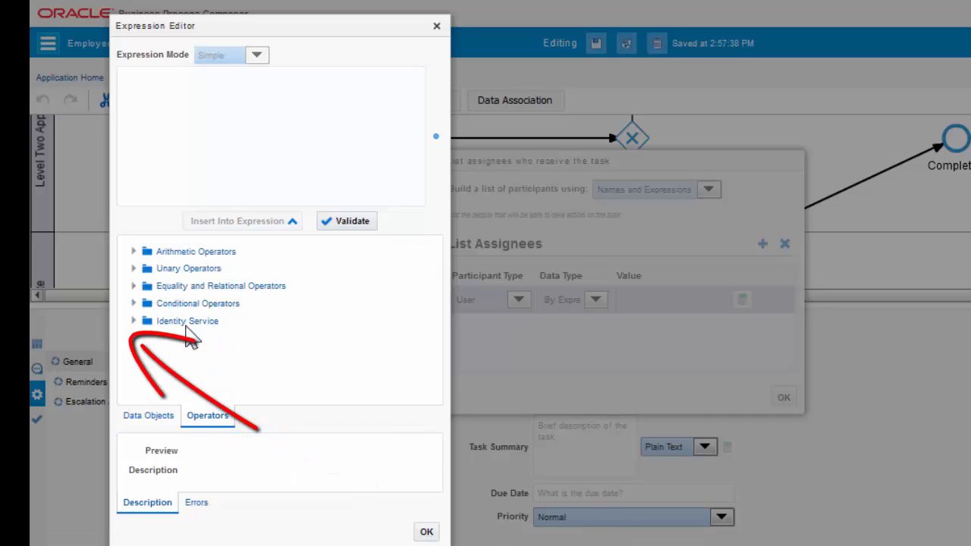
left_click(134, 321)
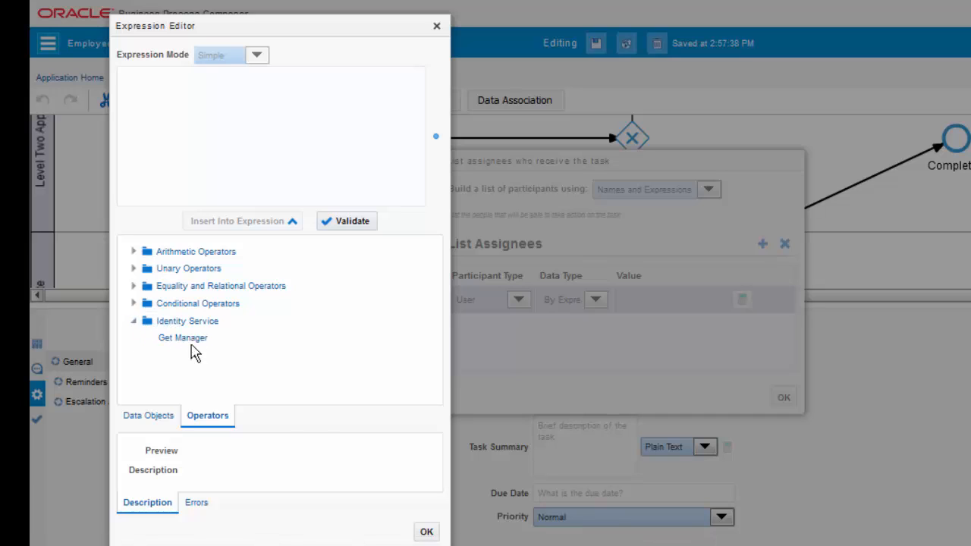
left_click(188, 338)
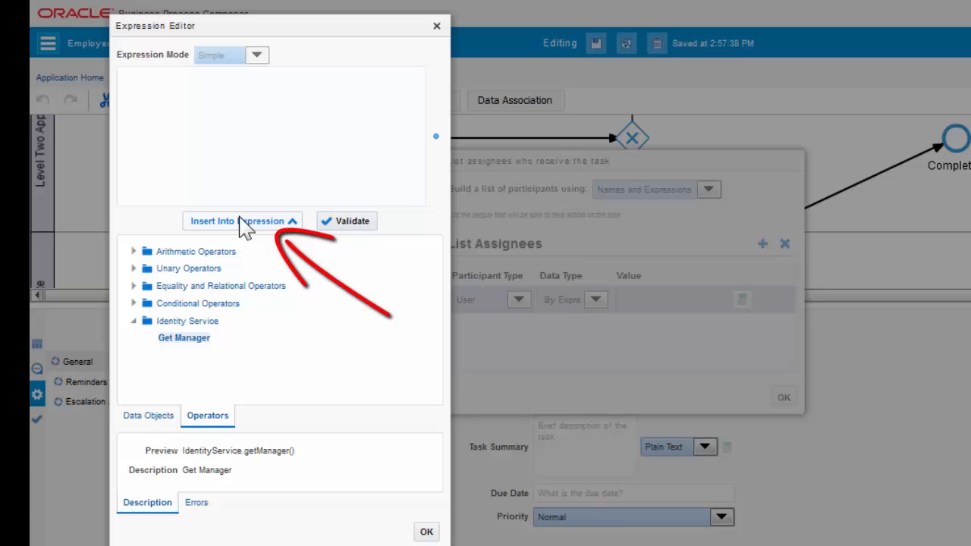
left_click(240, 221)
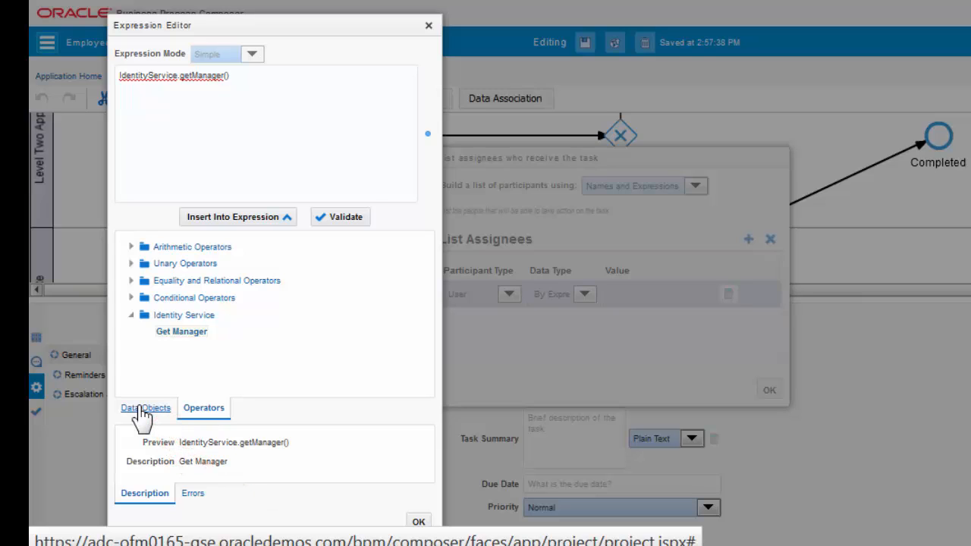
left_click(144, 408)
left_click(176, 282)
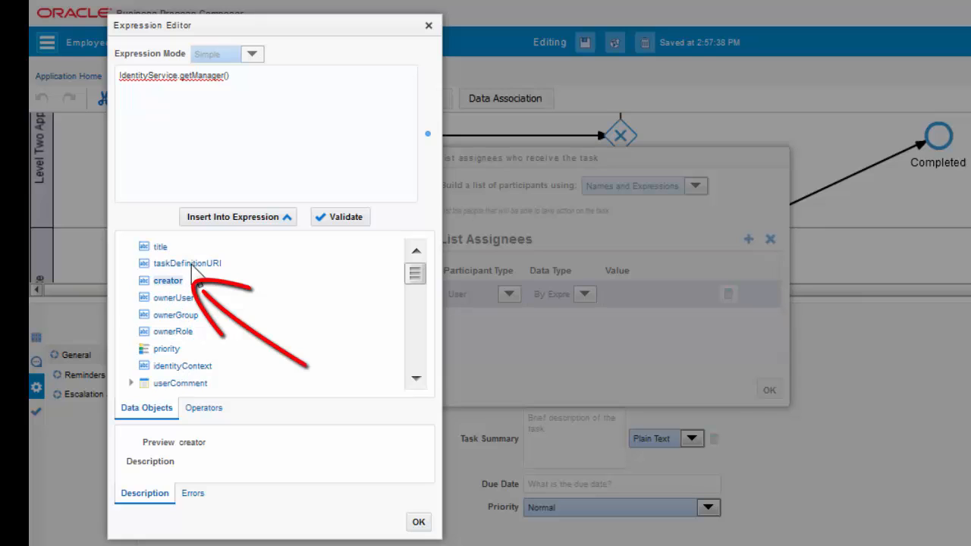
left_click(222, 218)
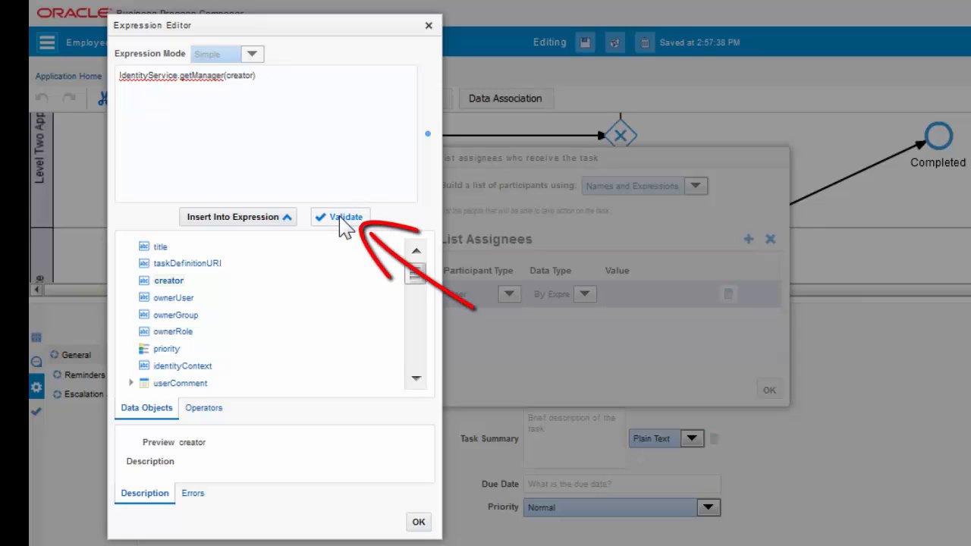
left_click(344, 224)
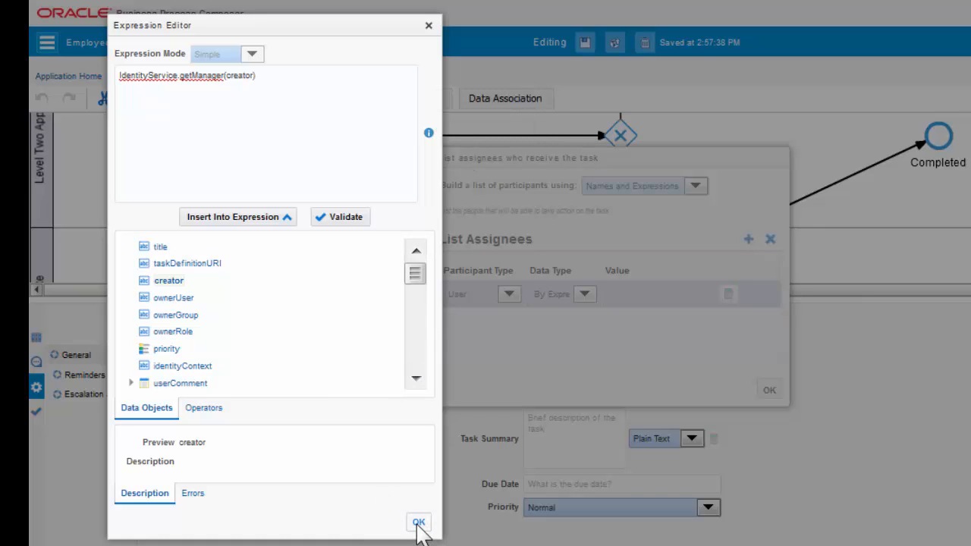
left_click(419, 523)
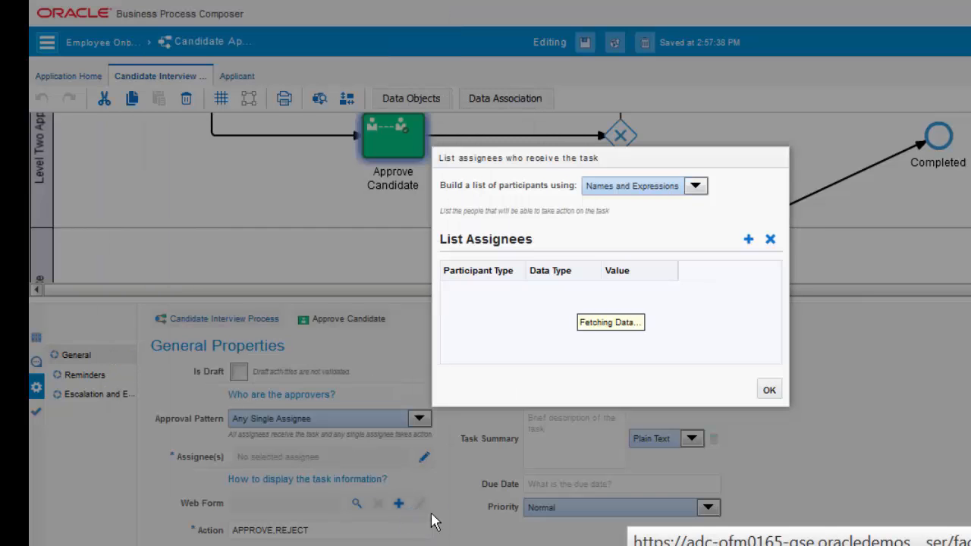
Confirm the getManager(creator) assignee and attach the Applicant web form to the Approve Candidate task
left_click(768, 392)
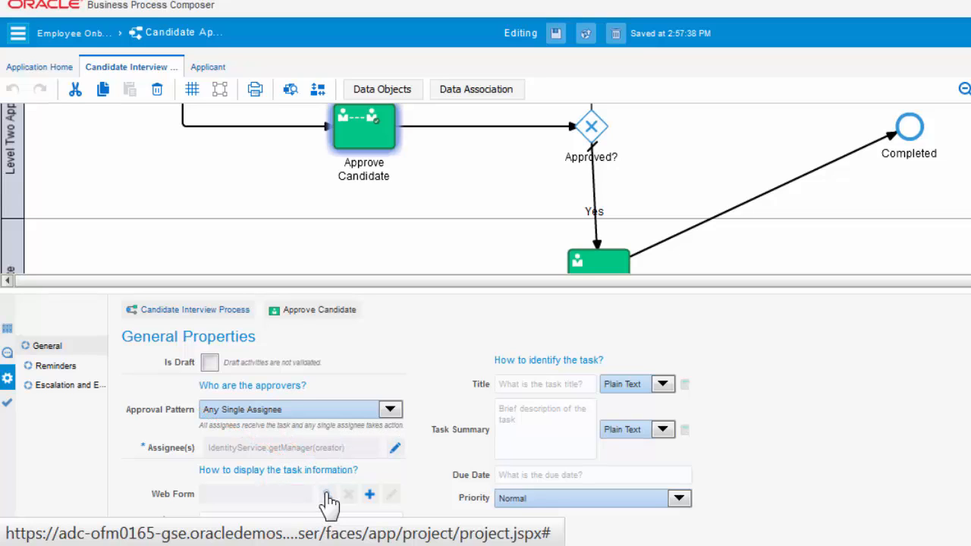
left_click(327, 494)
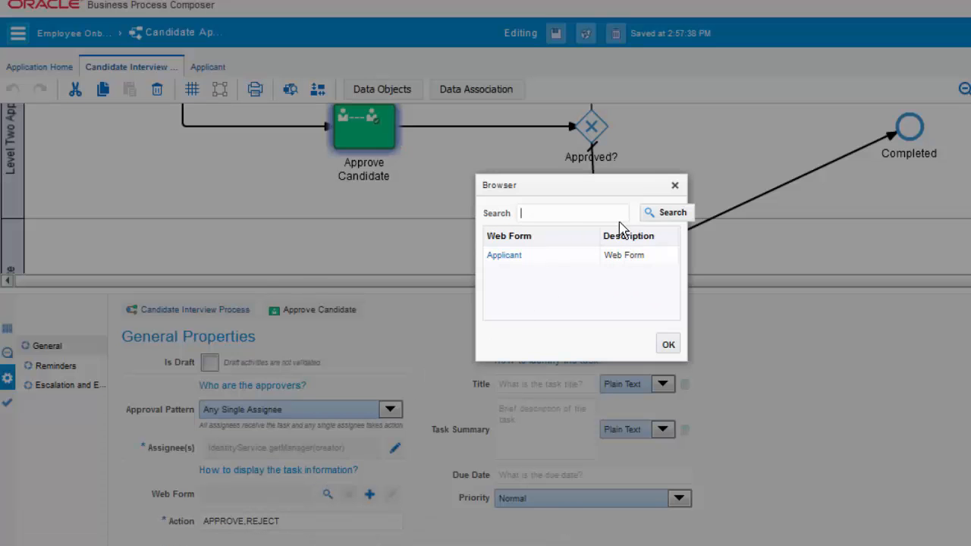
left_click(533, 258)
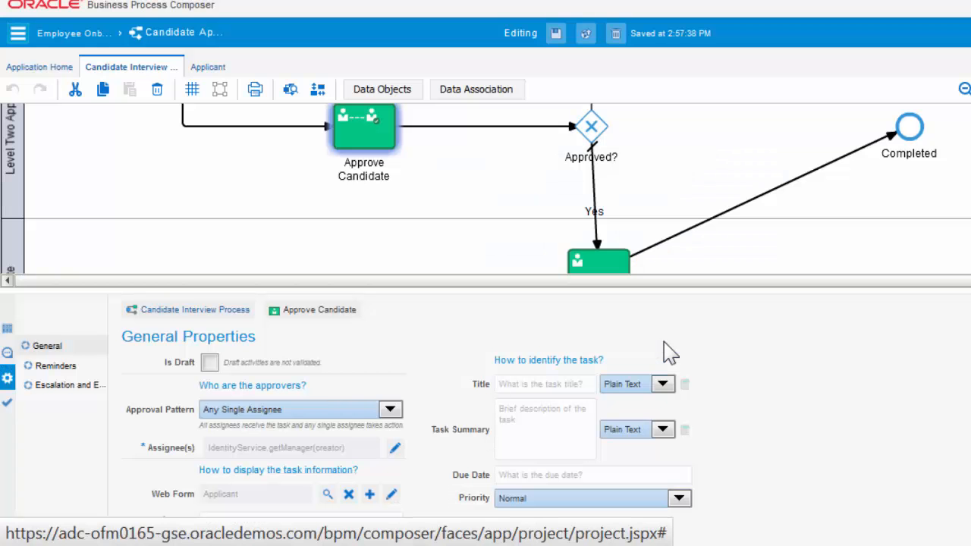
left_click(509, 383)
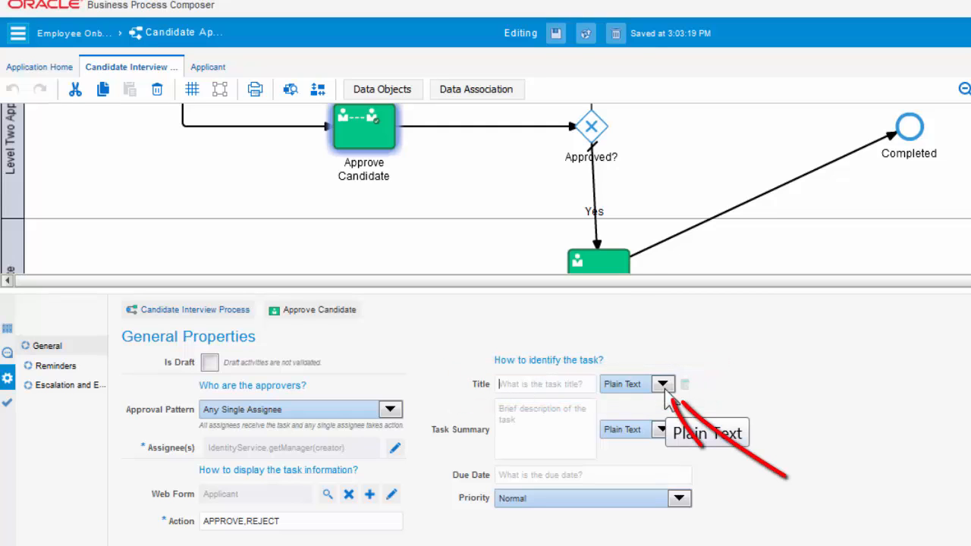
Switch the task title to an expression and expand the Applicant's hrEmployeeRecord fields in the Expression Editor
left_click(663, 384)
left_click(630, 411)
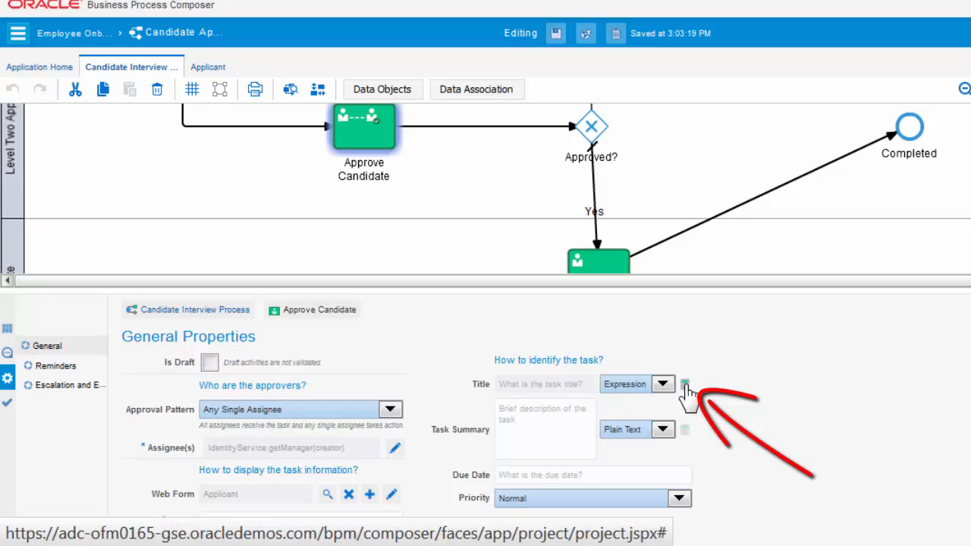
left_click(684, 384)
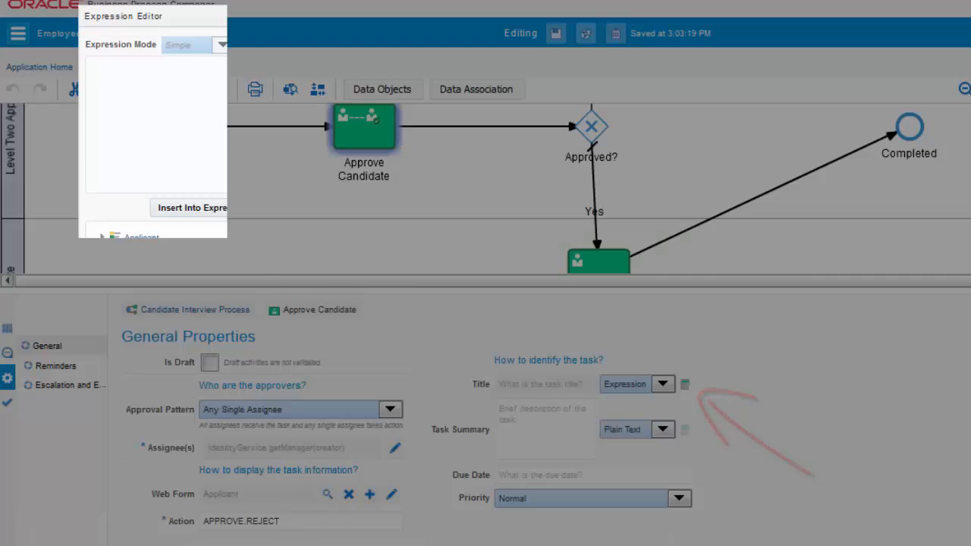
left_click(101, 238)
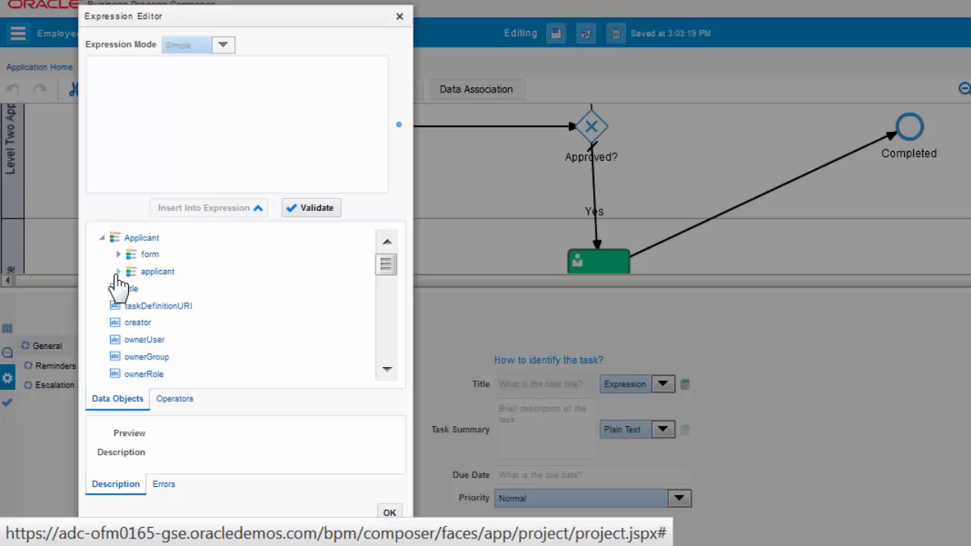
left_click(117, 271)
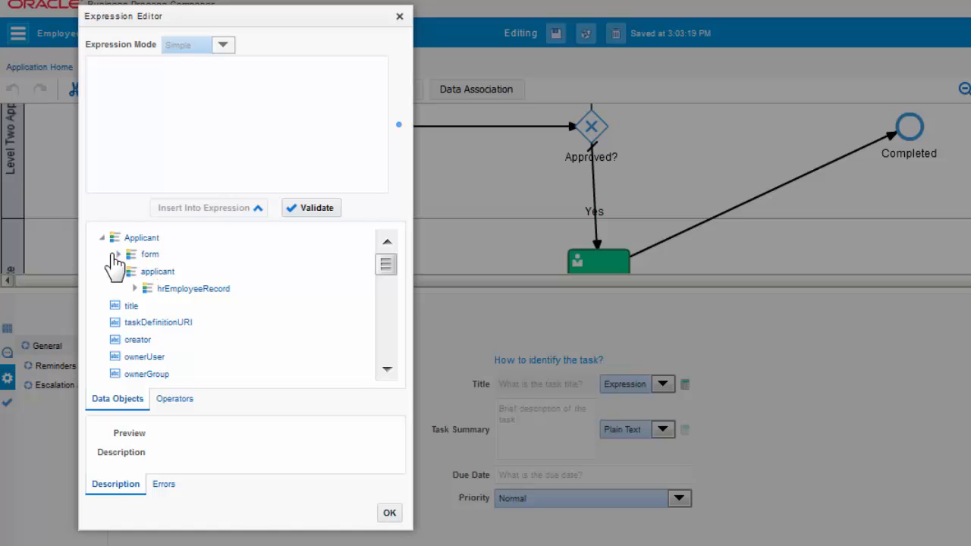
left_click(116, 255)
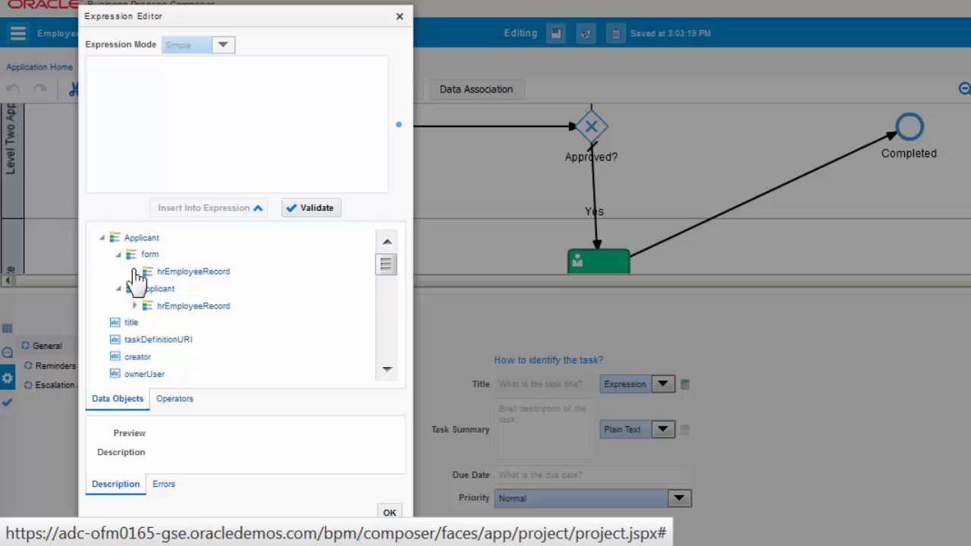
left_click(134, 272)
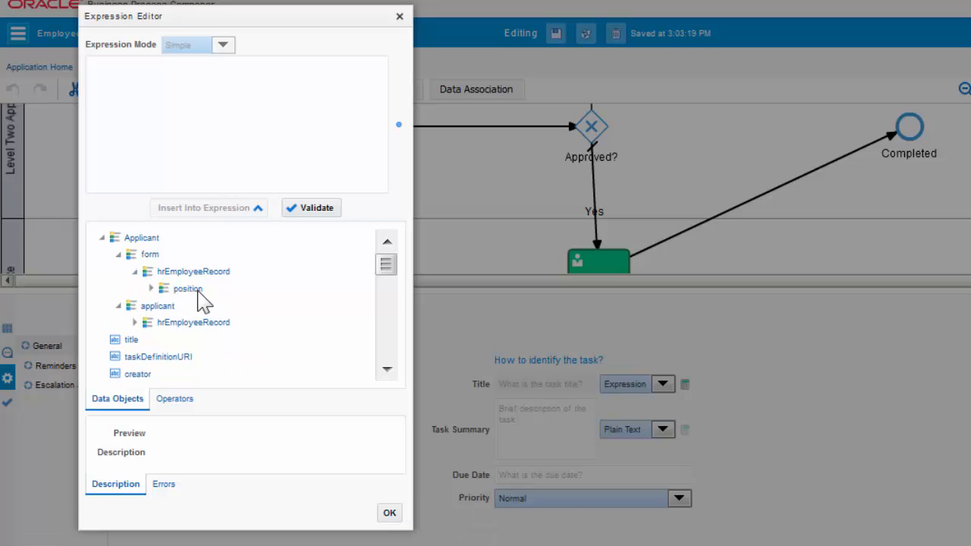
left_click(134, 323)
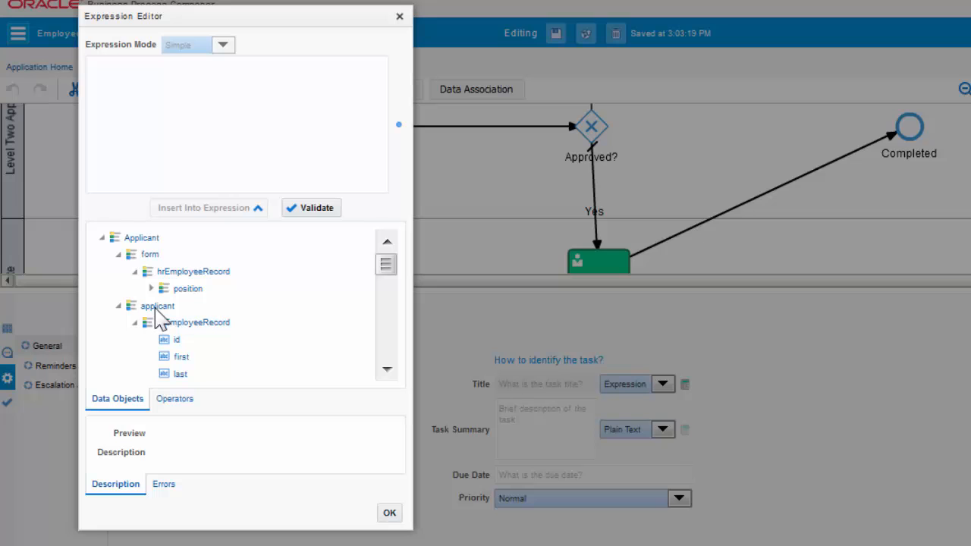
left_click_drag(395, 267, 393, 274)
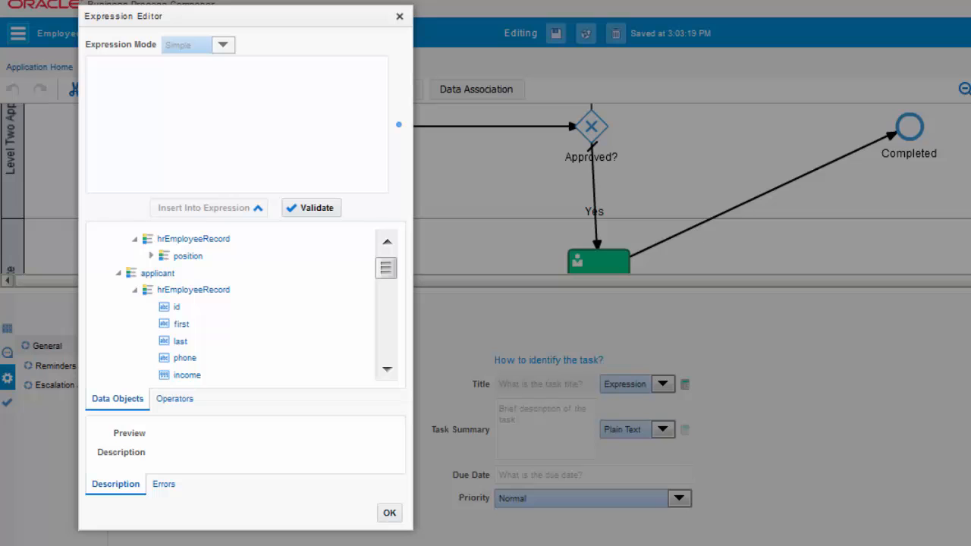
Build the title expression from the applicant's first name plus last name and validate it
left_click(173, 324)
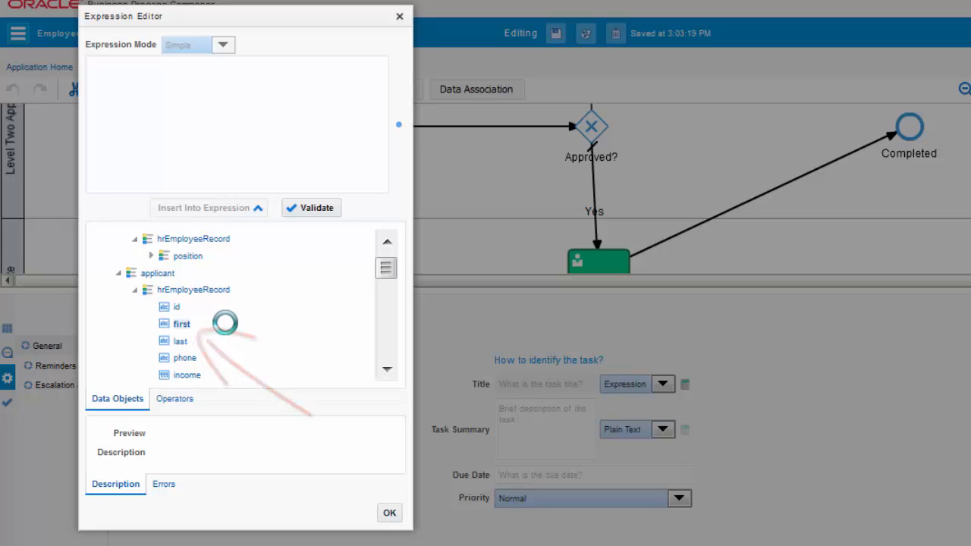
left_click(212, 208)
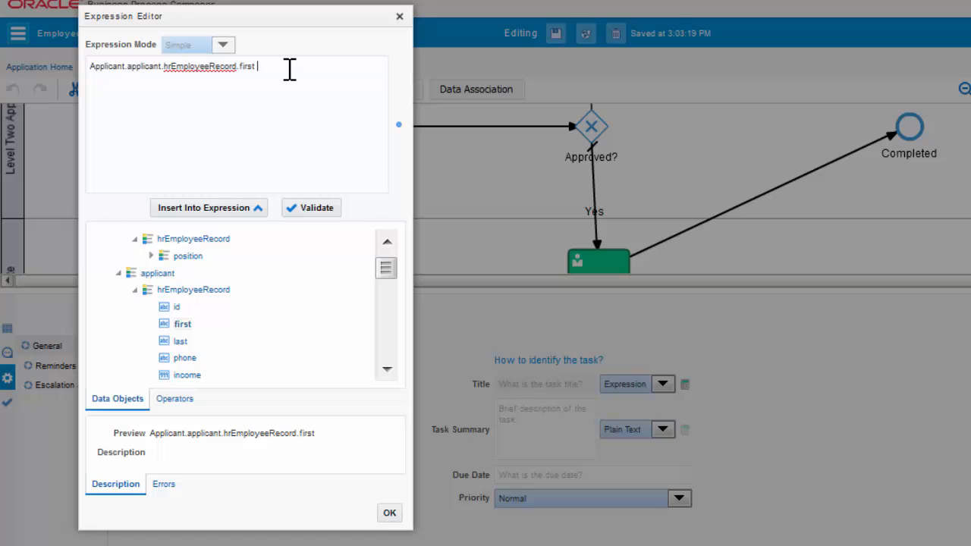
type("+ \" \" +")
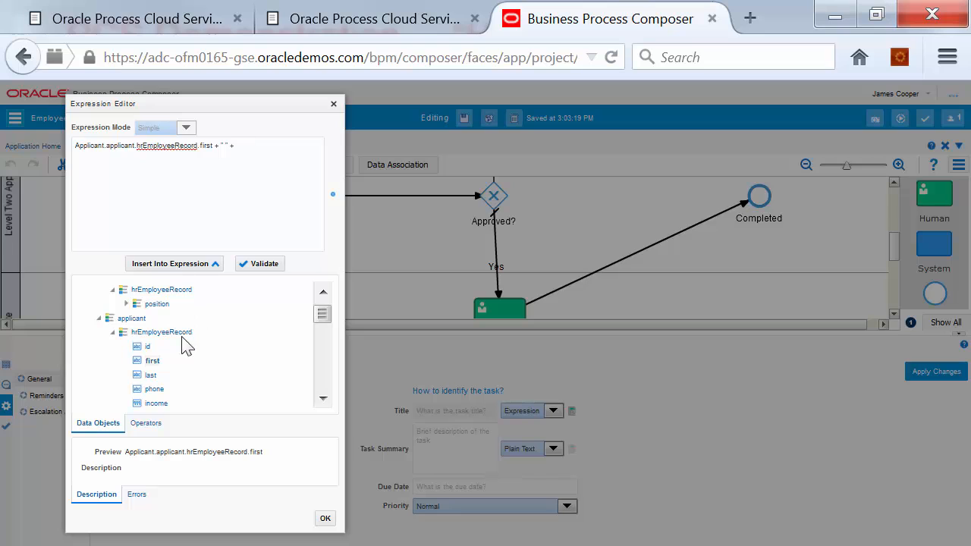
left_click(150, 376)
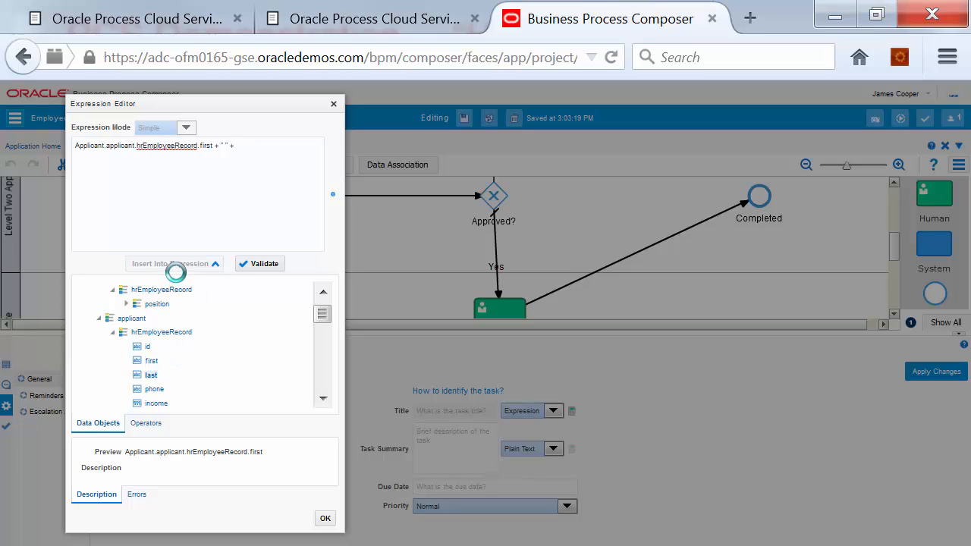
left_click(175, 263)
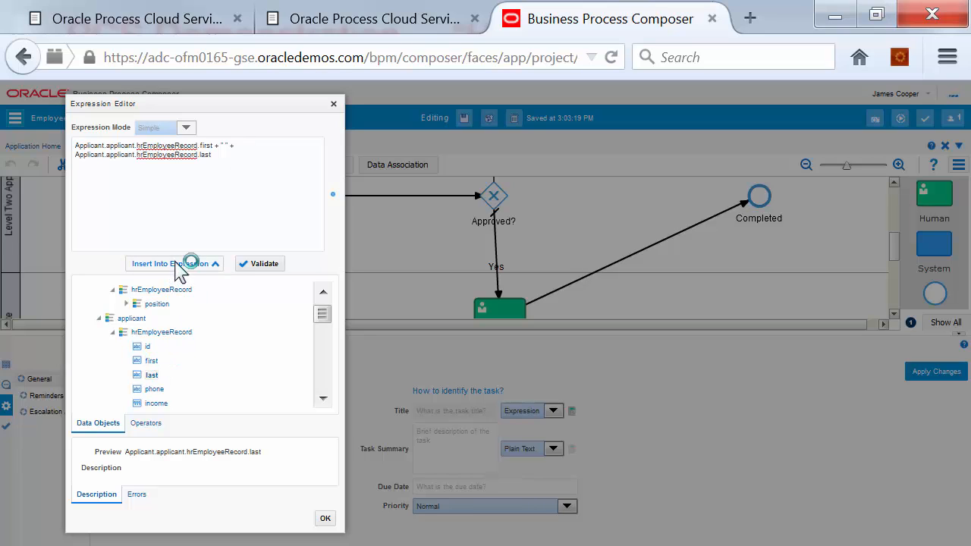
left_click(260, 270)
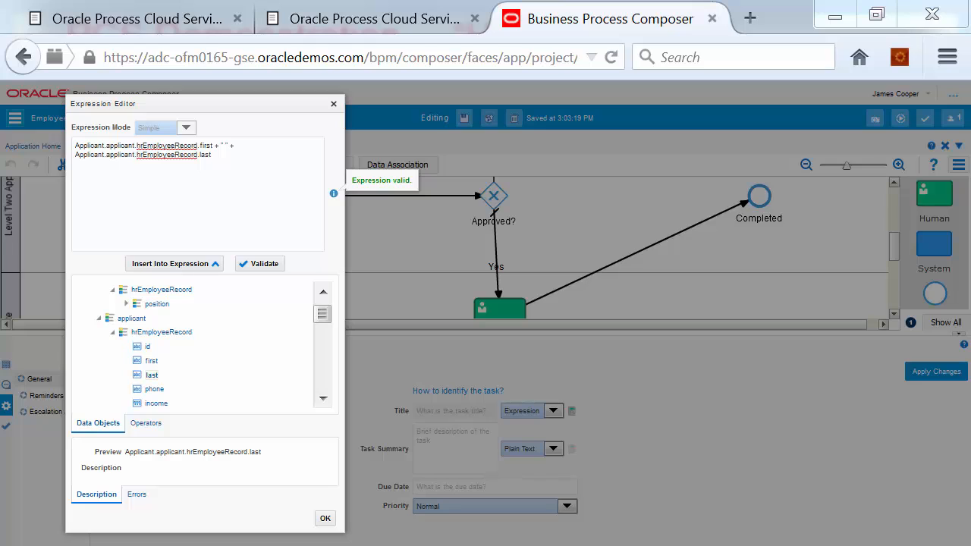
Append + " Candidate" to the title, fix the missing quote, validate and accept it
left_click(225, 154)
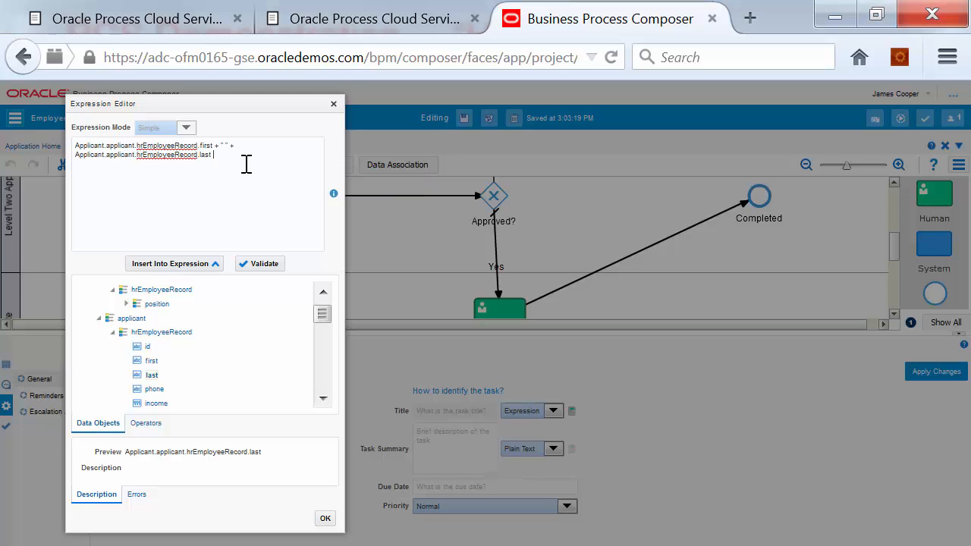
type("+ \" Candidate")
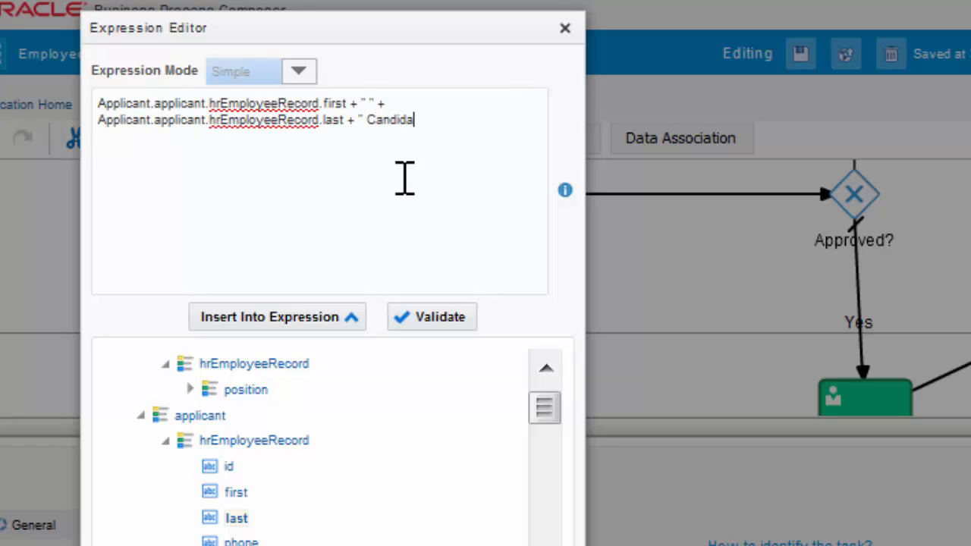
left_click(445, 319)
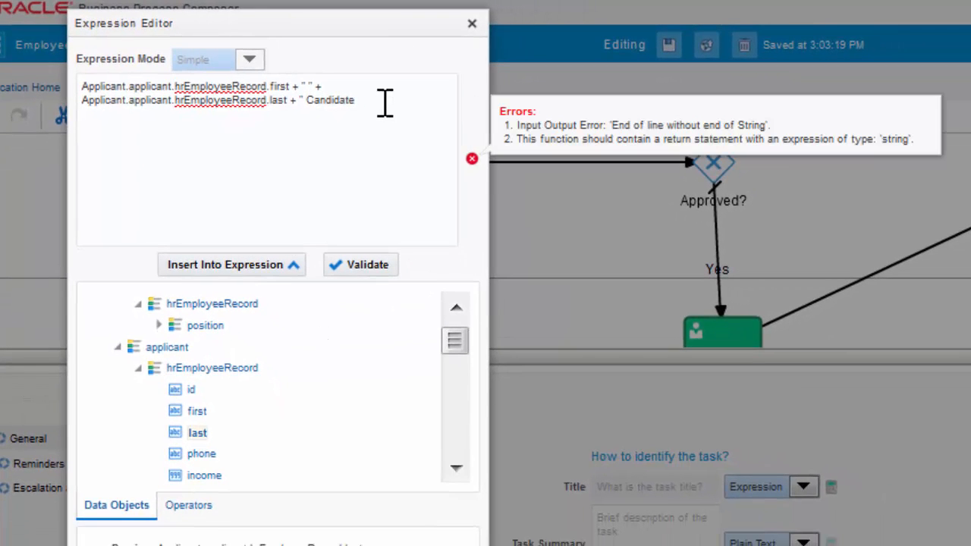
left_click(385, 100)
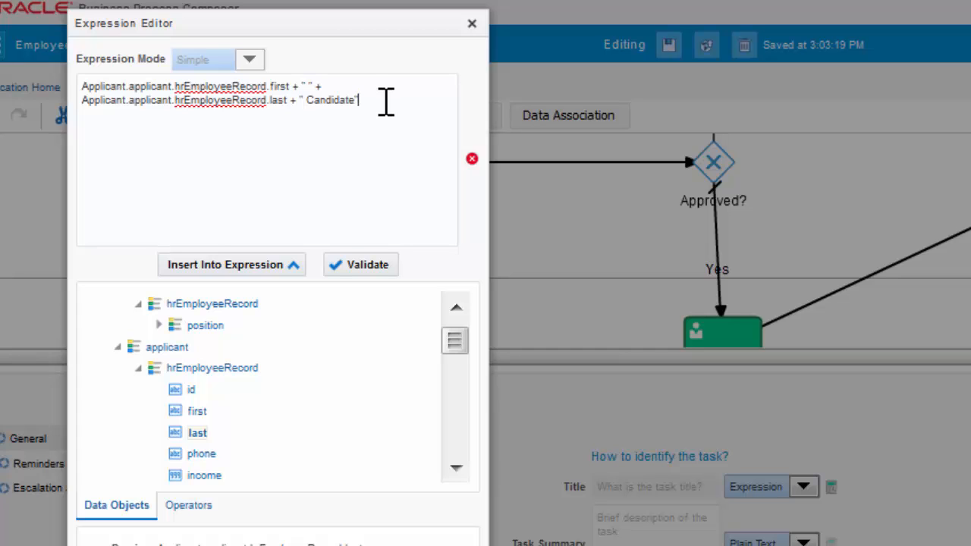
left_click(356, 267)
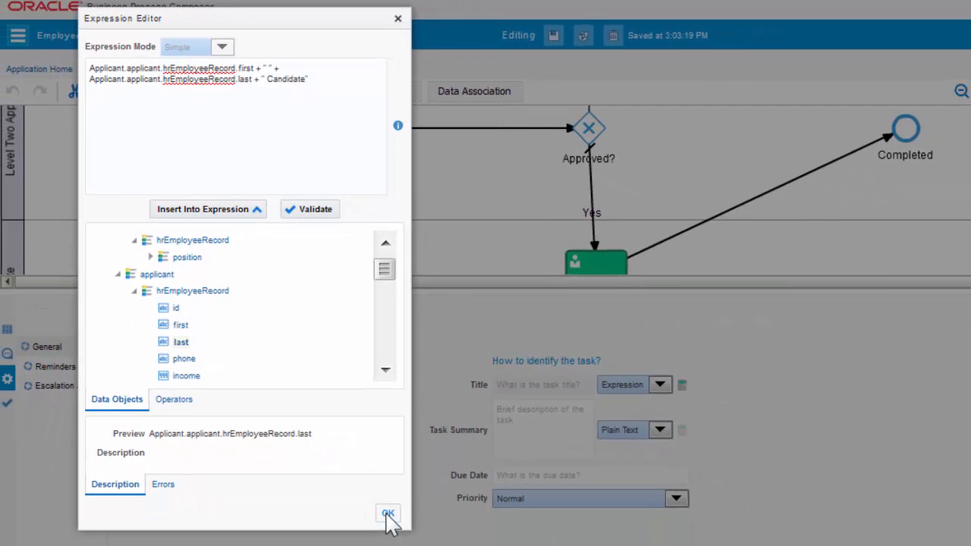
left_click(387, 514)
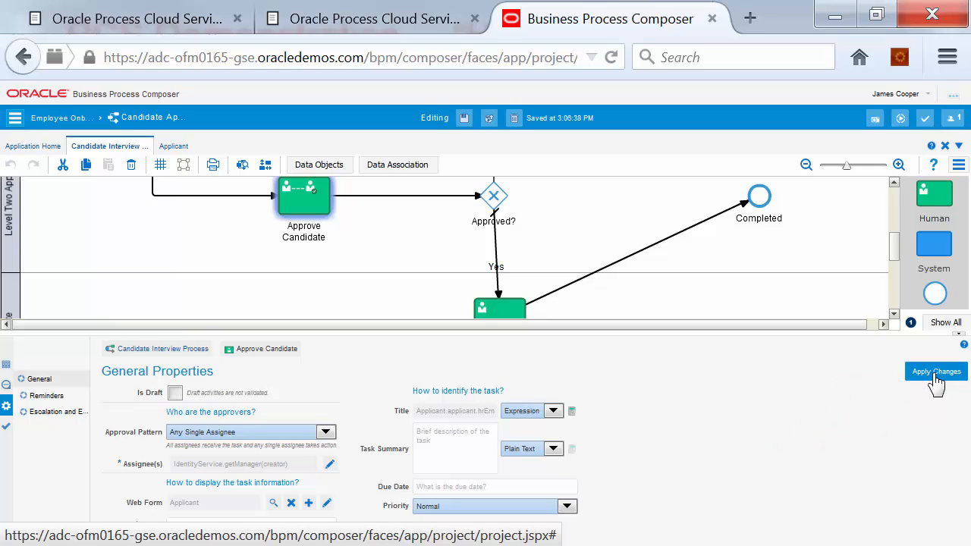
Apply the task title change and save the Candidate Interview Process
left_click(937, 380)
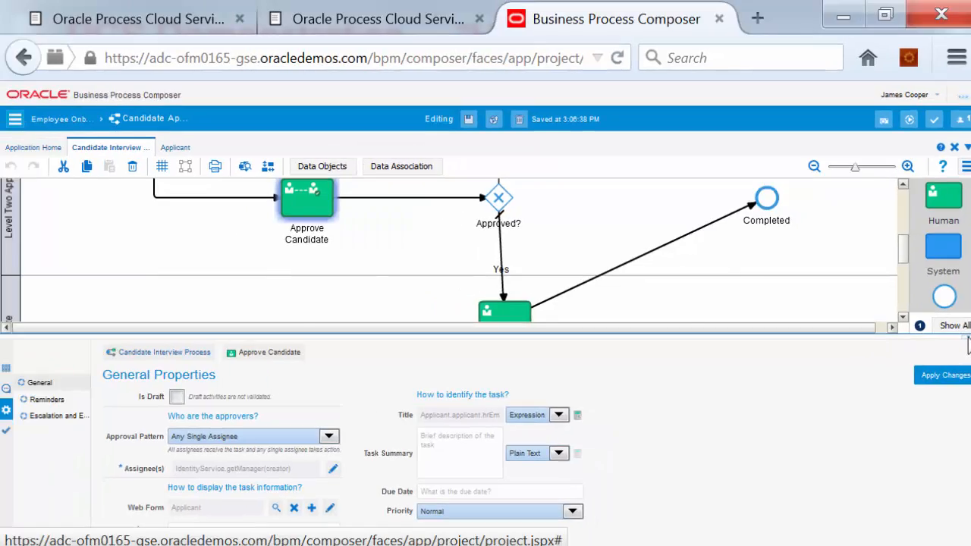
left_click(966, 343)
left_click(411, 92)
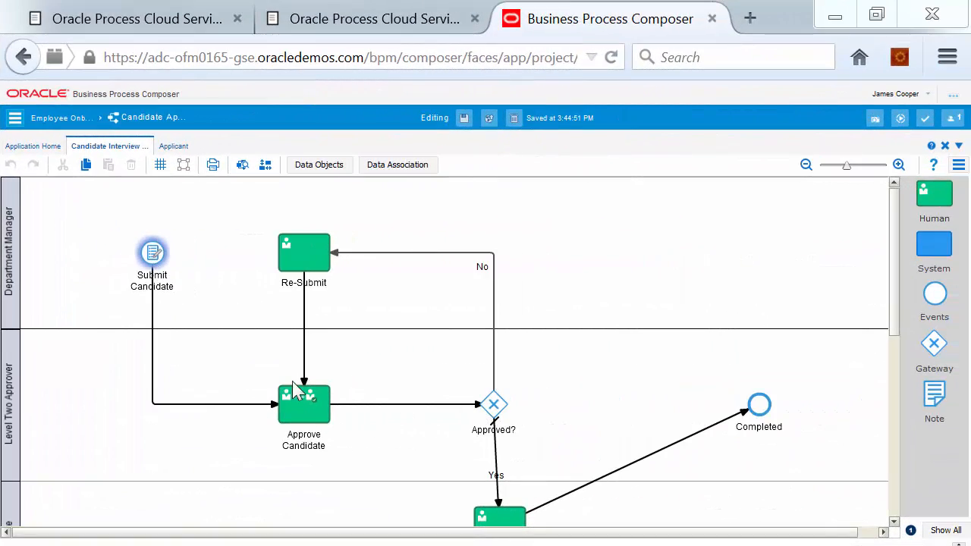
mouse_move(153, 262)
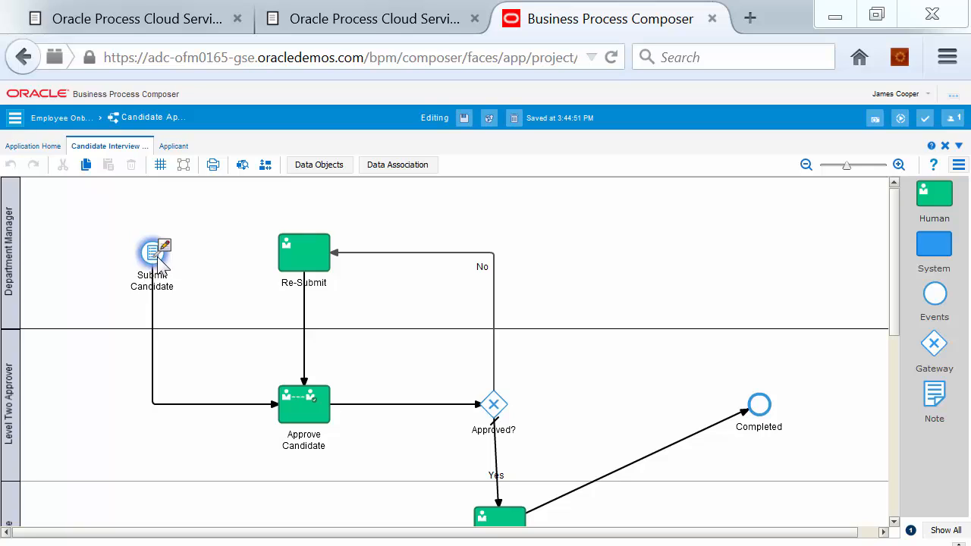
left_click(325, 169)
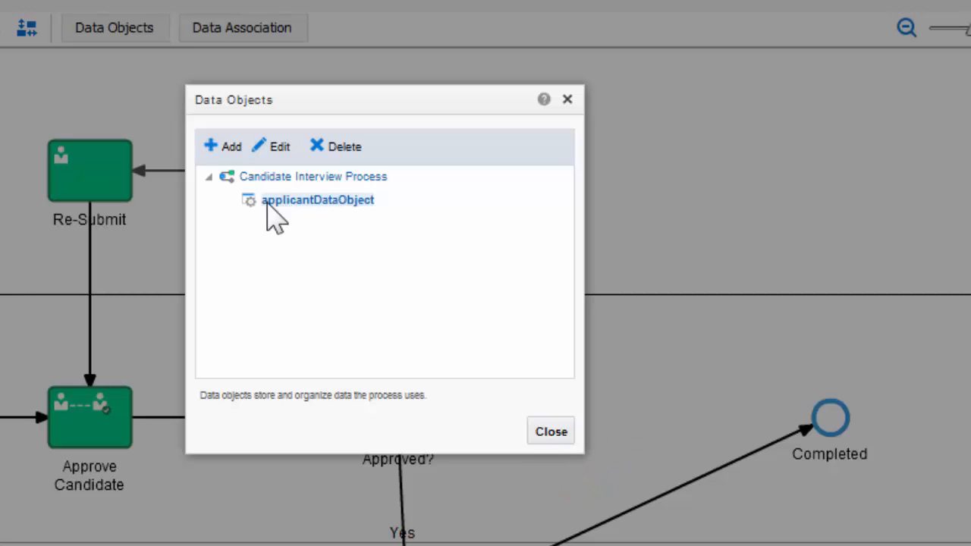
left_click(552, 432)
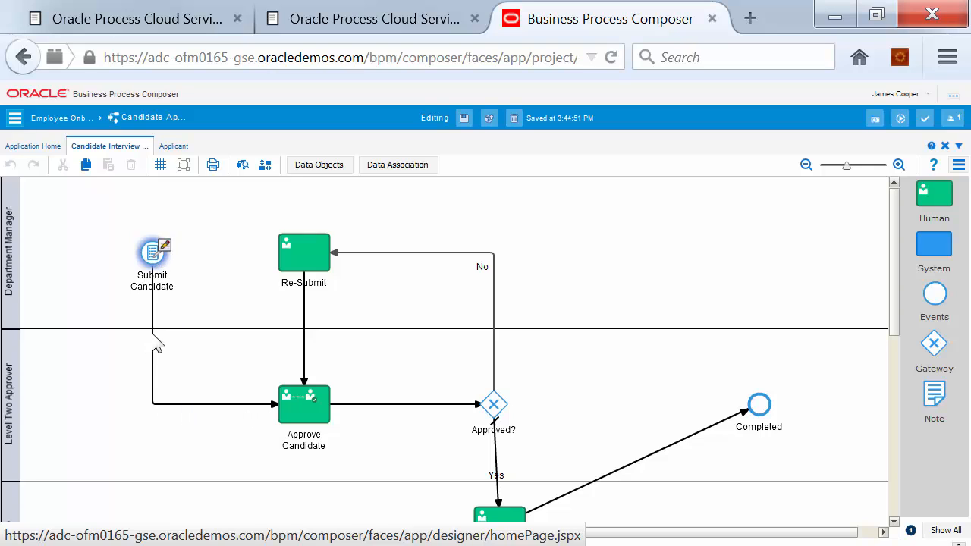
mouse_move(163, 251)
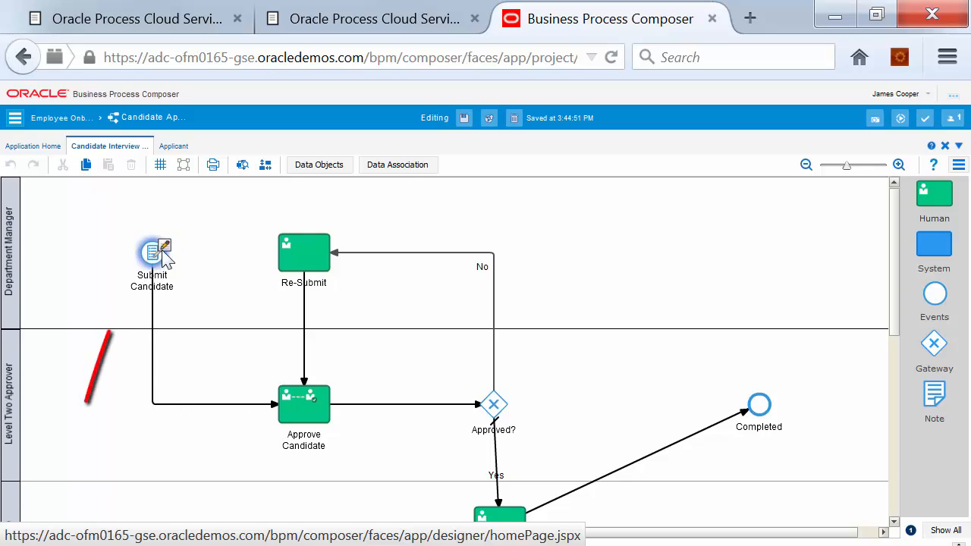
left_click(399, 166)
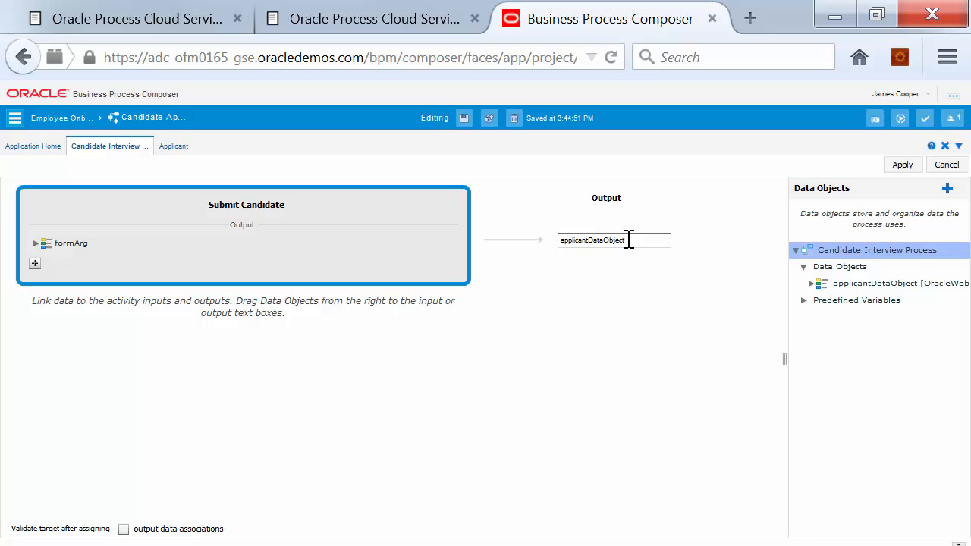
left_click_drag(626, 241, 568, 240)
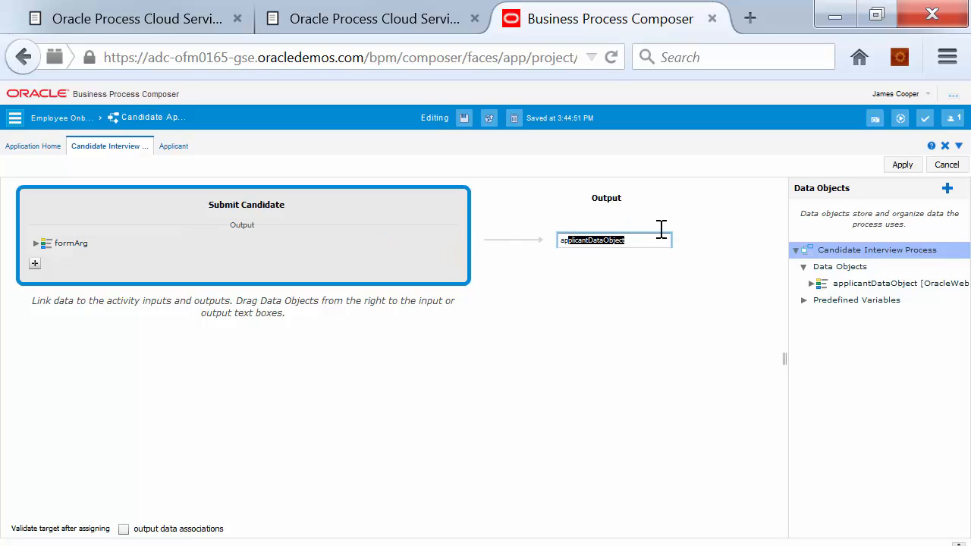
left_click(946, 166)
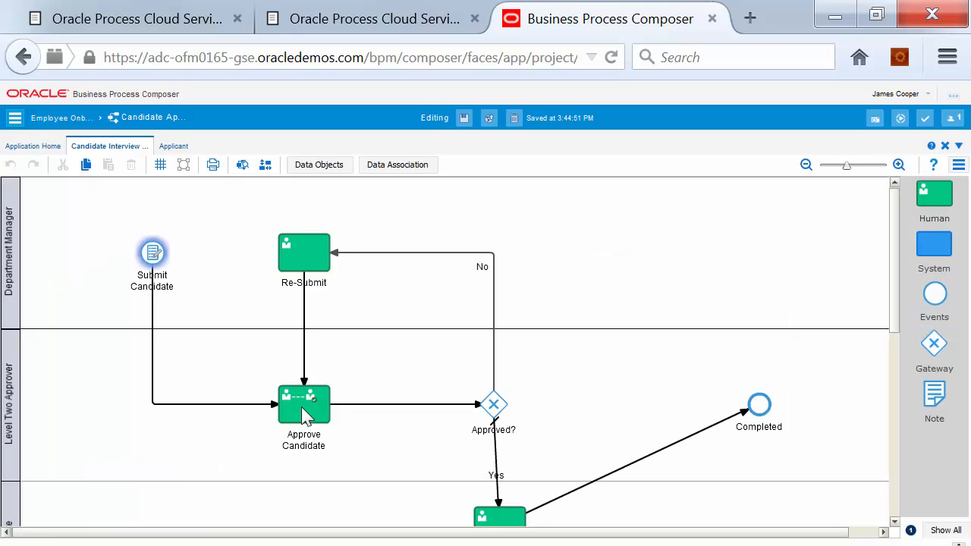
left_click(306, 415)
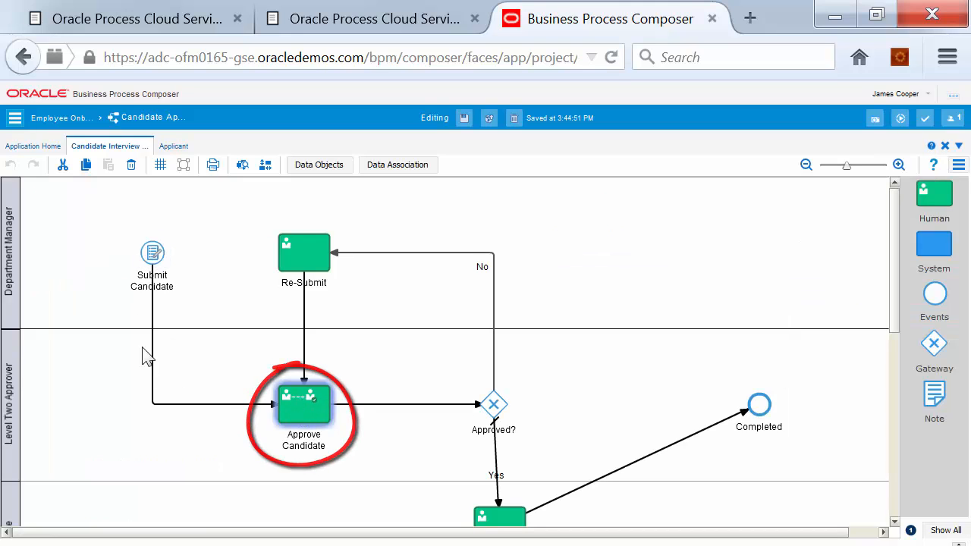
mouse_move(309, 410)
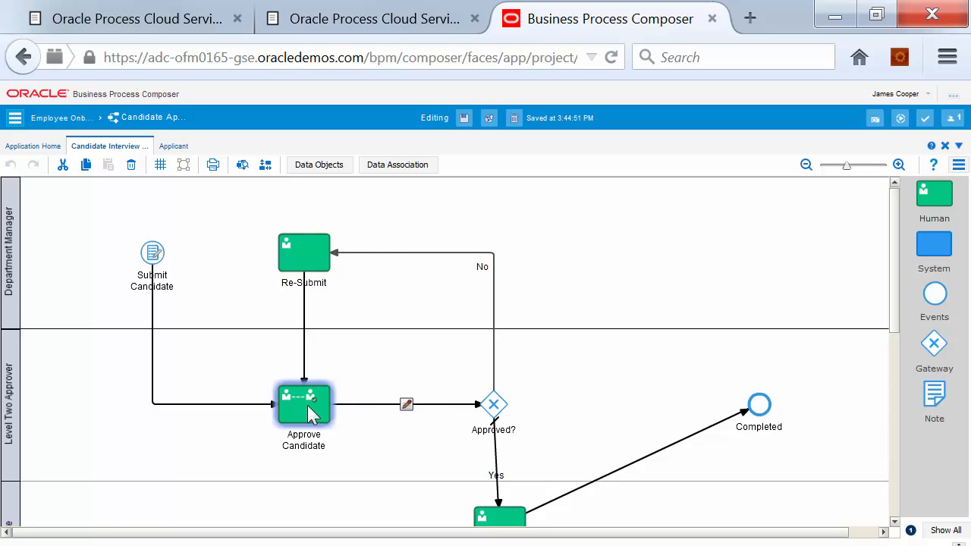
Map applicantDataObject to Approve Candidate's Applicant input and Applicant output
left_click(395, 167)
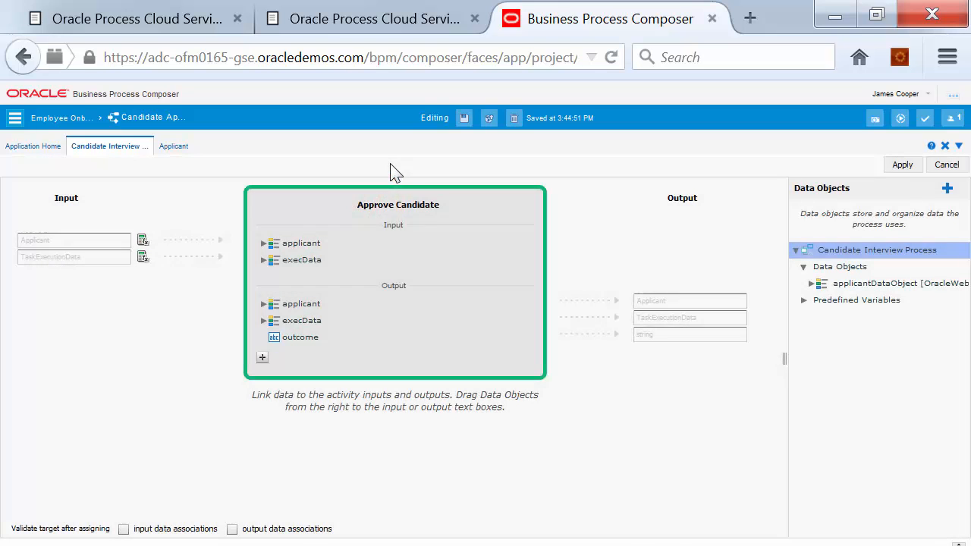
left_click(811, 283)
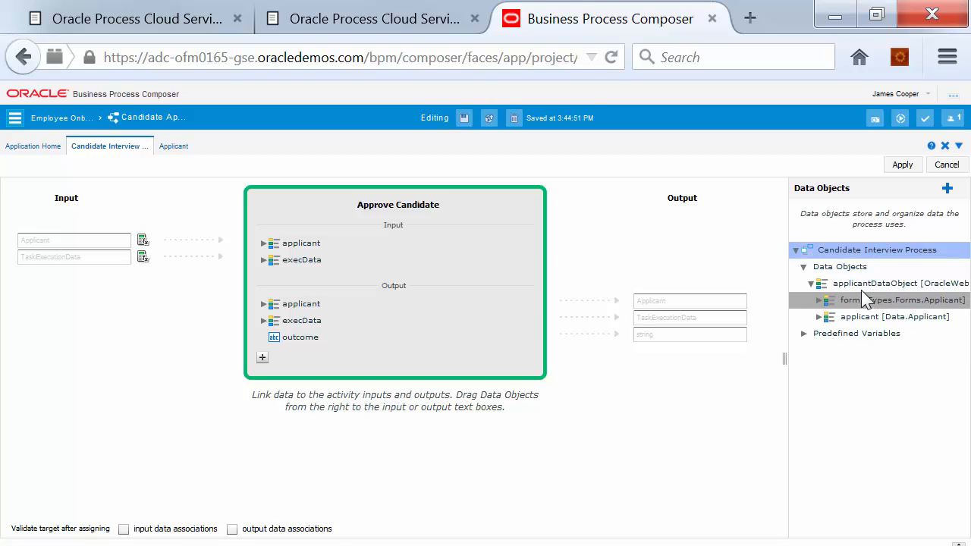
mouse_move(857, 288)
left_mouse_down()
mouse_move(2, 229)
mouse_move(184, 190)
left_mouse_up()
left_click_drag(183, 189, 65, 239)
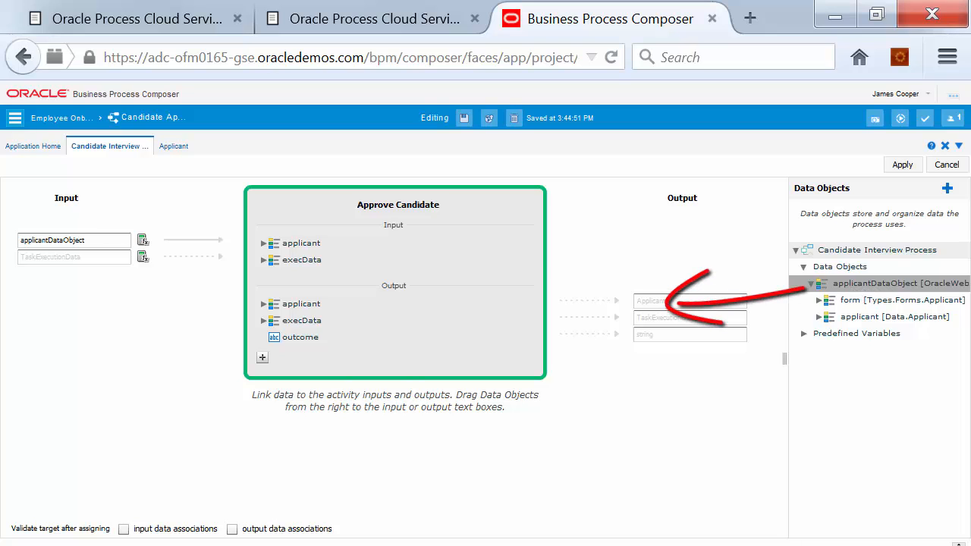
left_click_drag(862, 280, 729, 304)
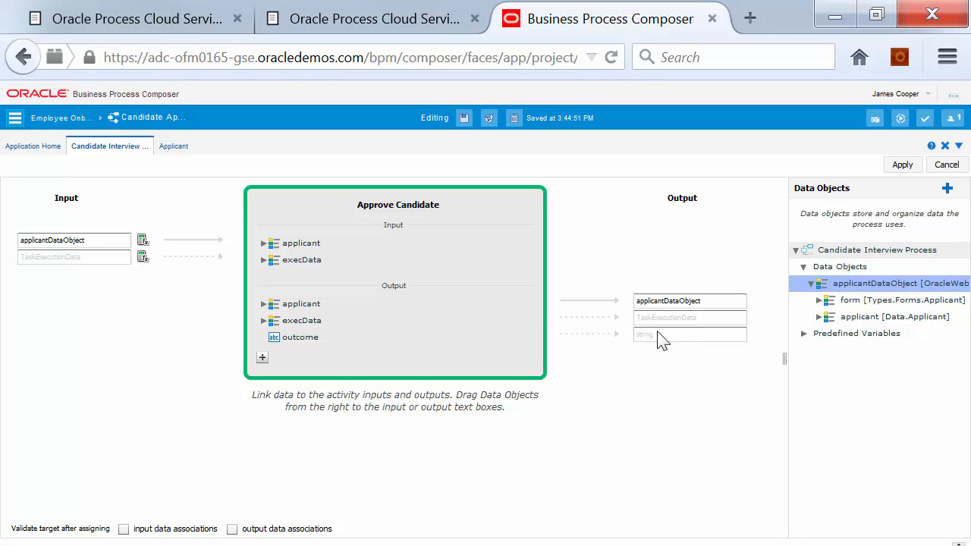
Create a process data object named approvalOutput of type string
left_click(947, 188)
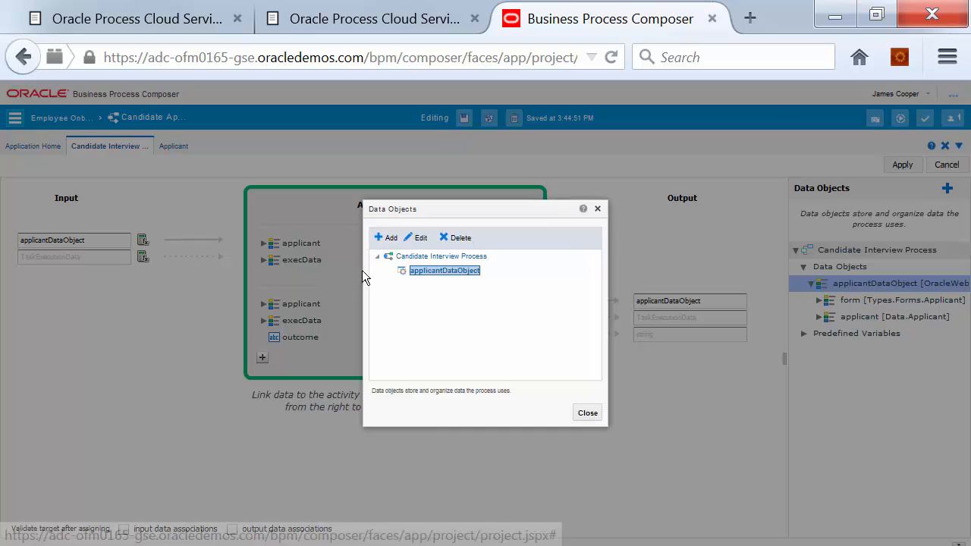
left_click(398, 239)
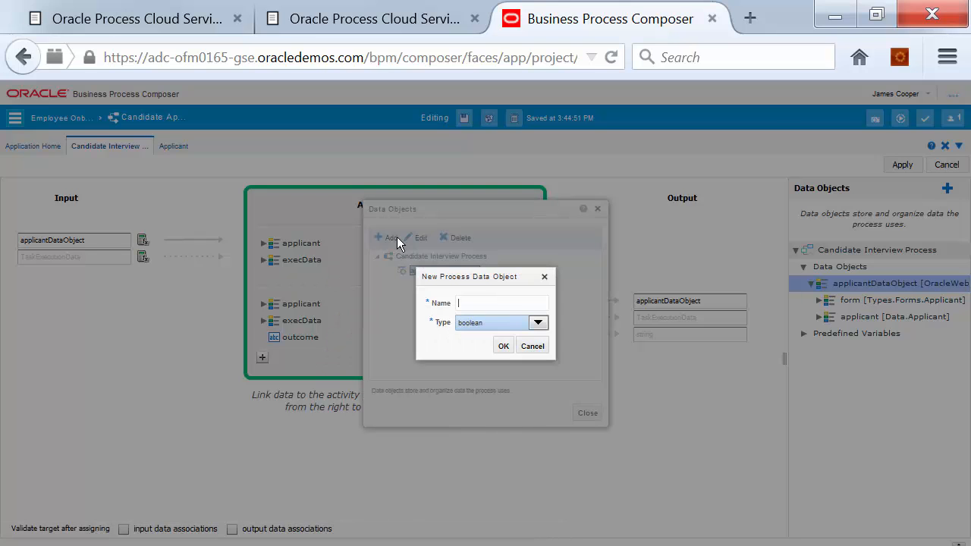
left_click(462, 326)
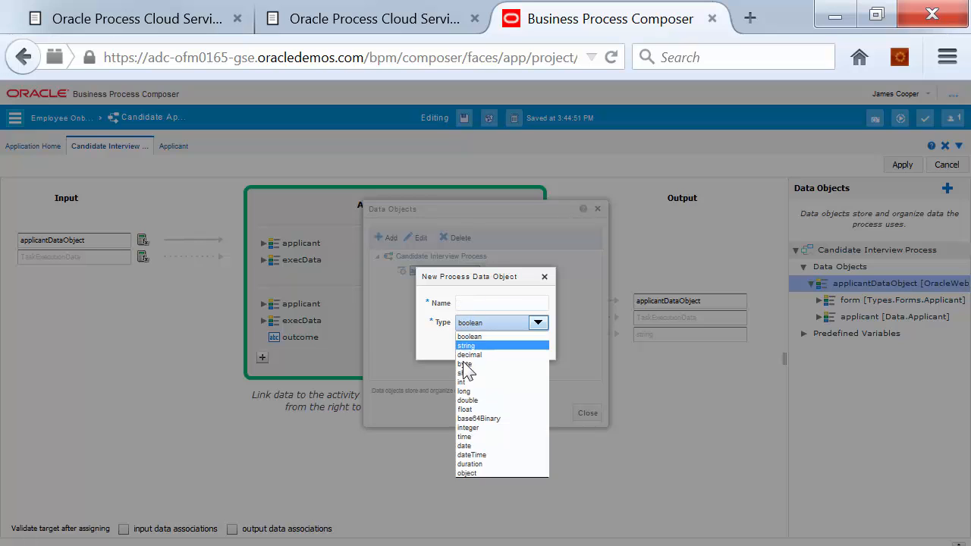
left_click(468, 345)
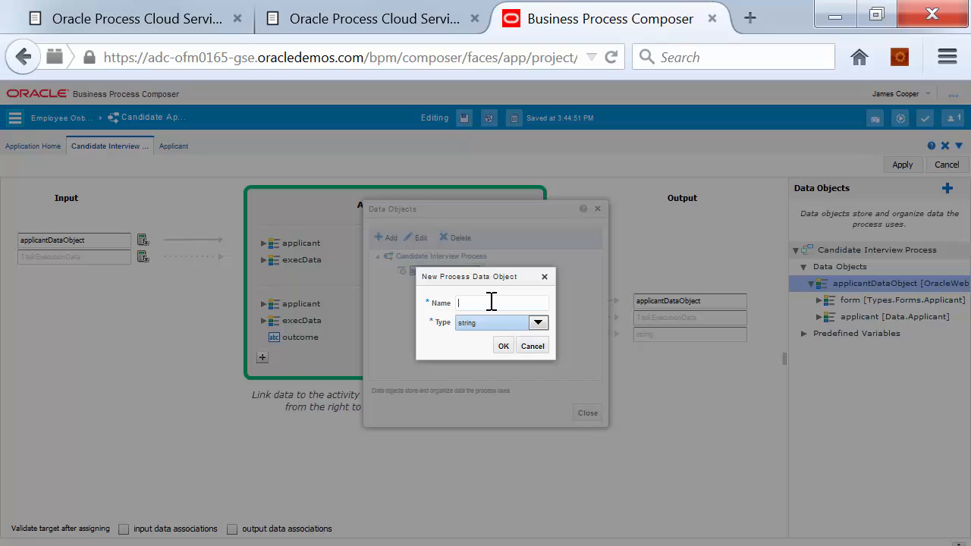
type("approvalOutput")
left_click(503, 348)
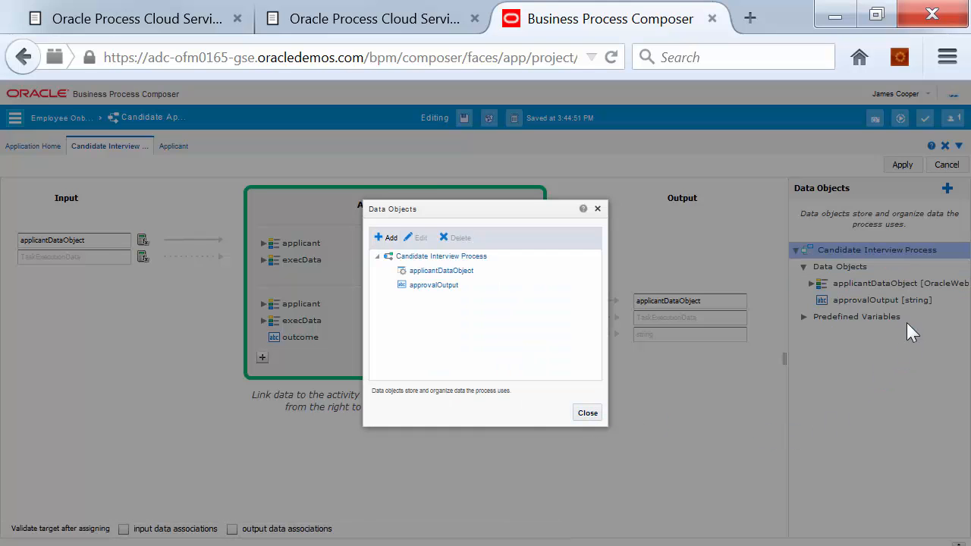
key("Escape")
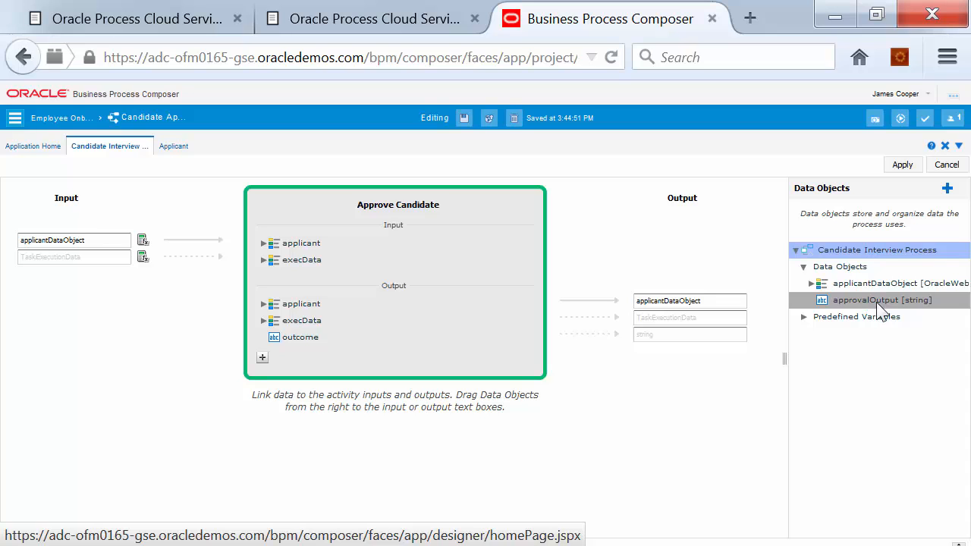
Store the Approve Candidate outcome in approvalOutput and apply the data associations
mouse_move(880, 307)
left_mouse_down()
mouse_move(816, 310)
mouse_move(805, 327)
mouse_move(692, 334)
left_mouse_up()
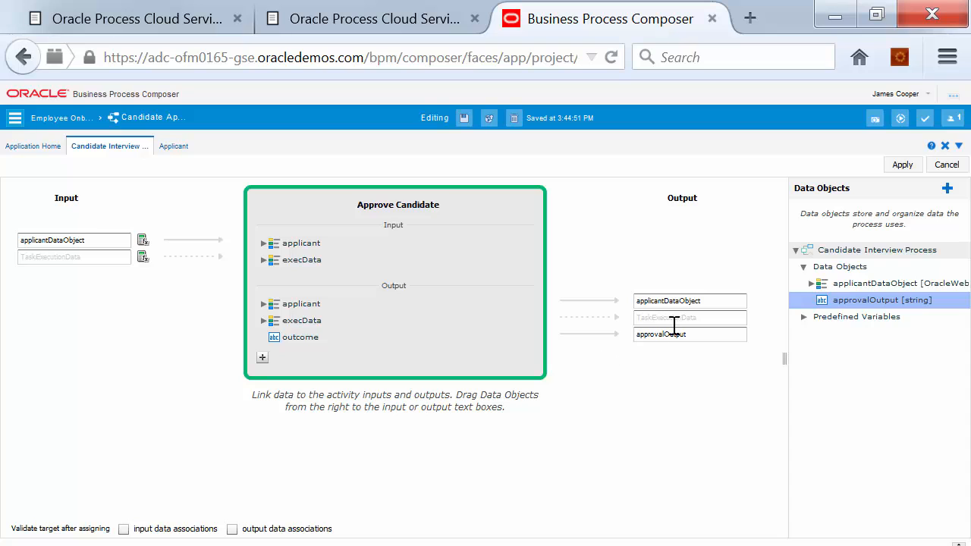
left_click(303, 305)
left_click(310, 310)
left_click(292, 241)
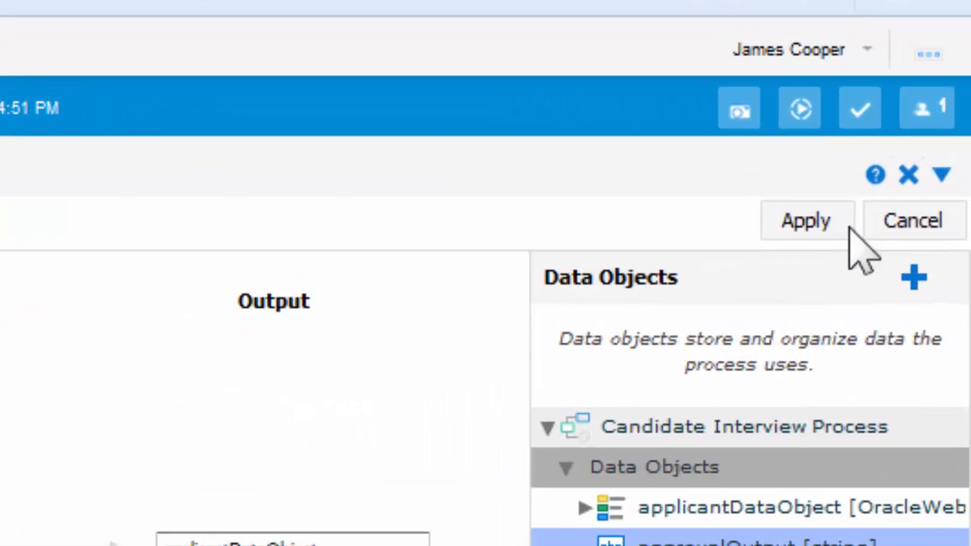
left_click(804, 222)
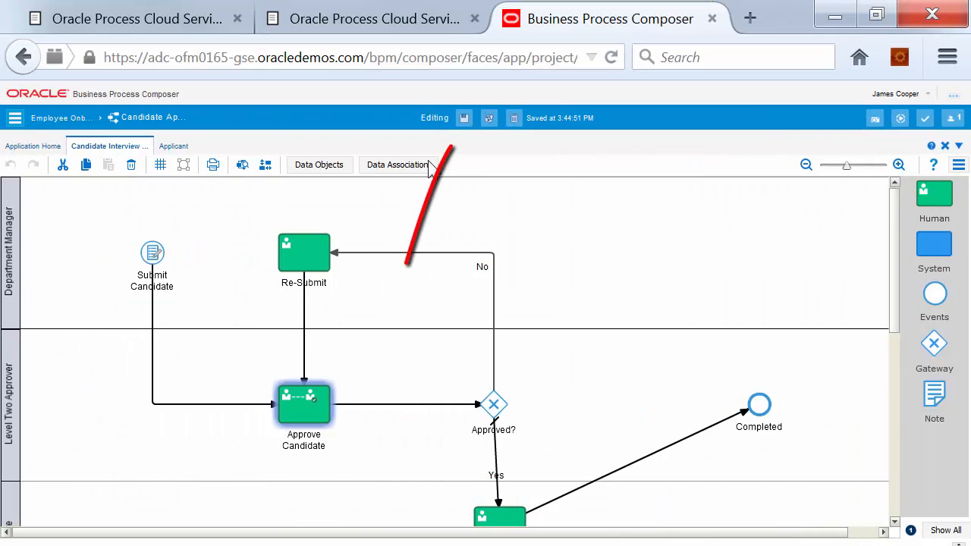
Save the Candidate Interview process
left_click(464, 118)
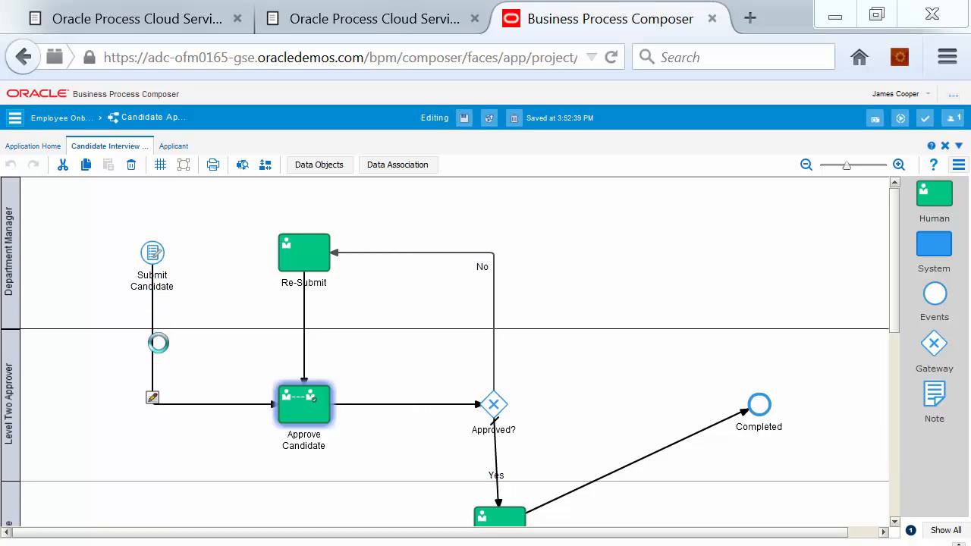
mouse_move(152, 252)
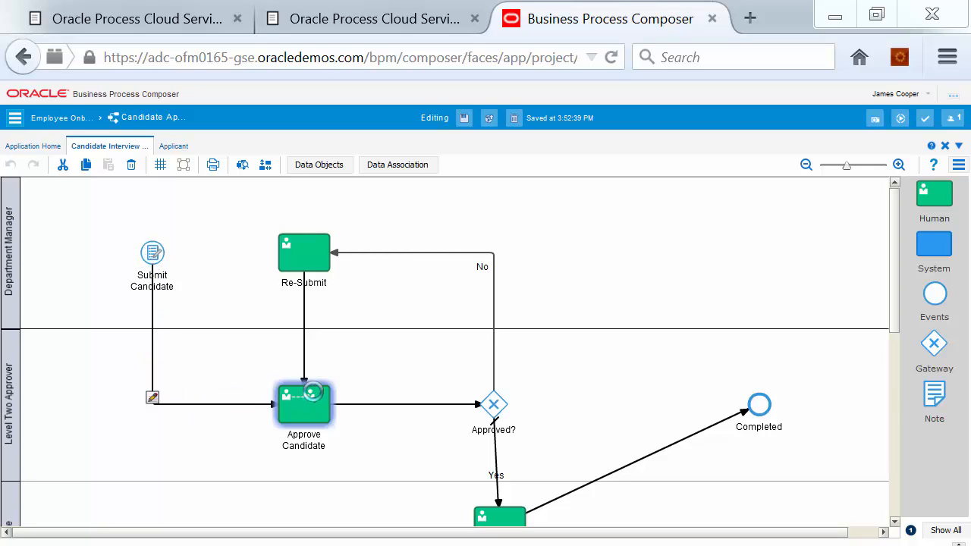
mouse_move(314, 406)
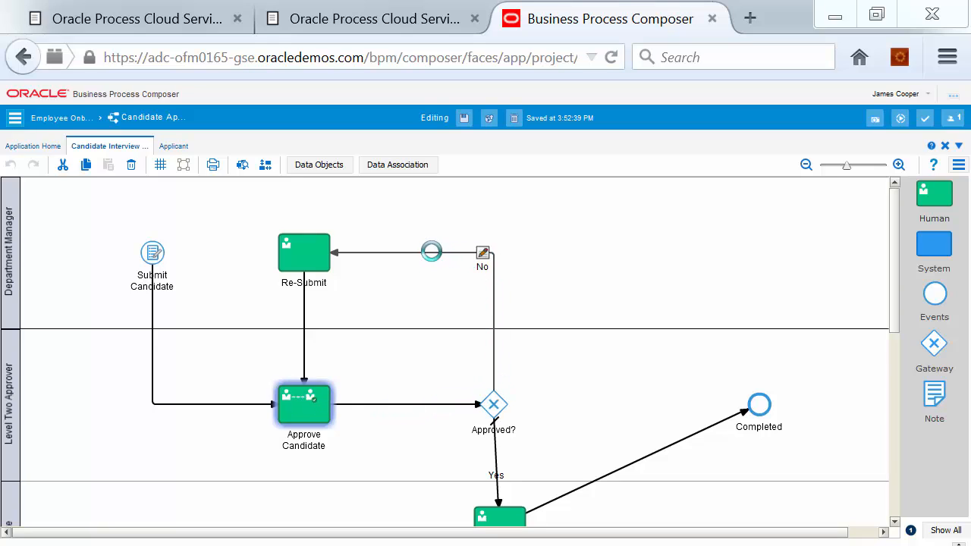
Give the No flow from Approved? the validated condition approvalOutput == "REJECT"
left_click(431, 251)
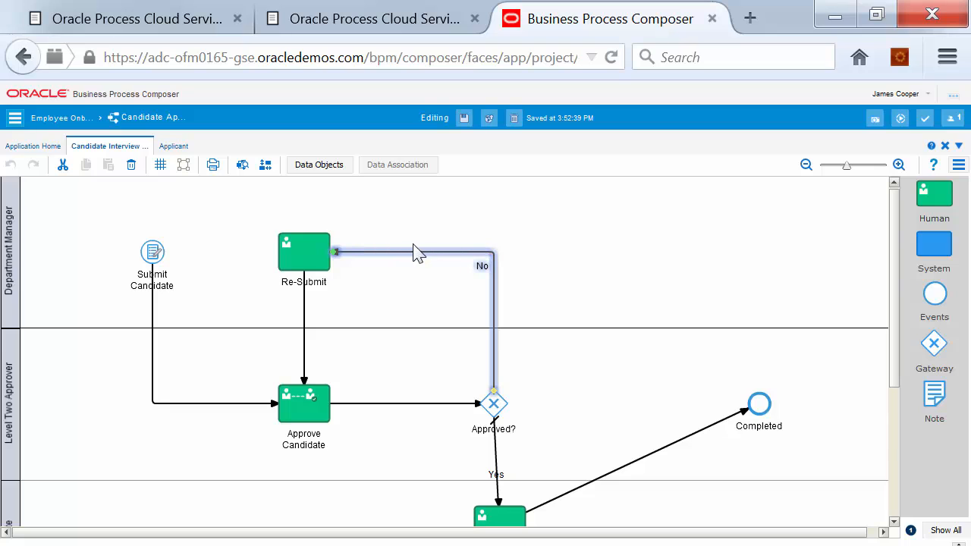
double_click(373, 260)
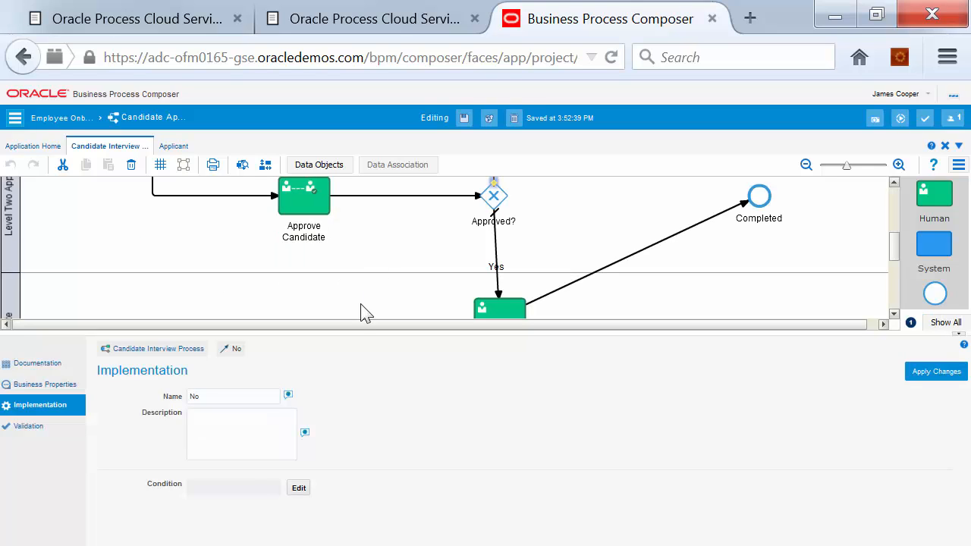
left_click(300, 489)
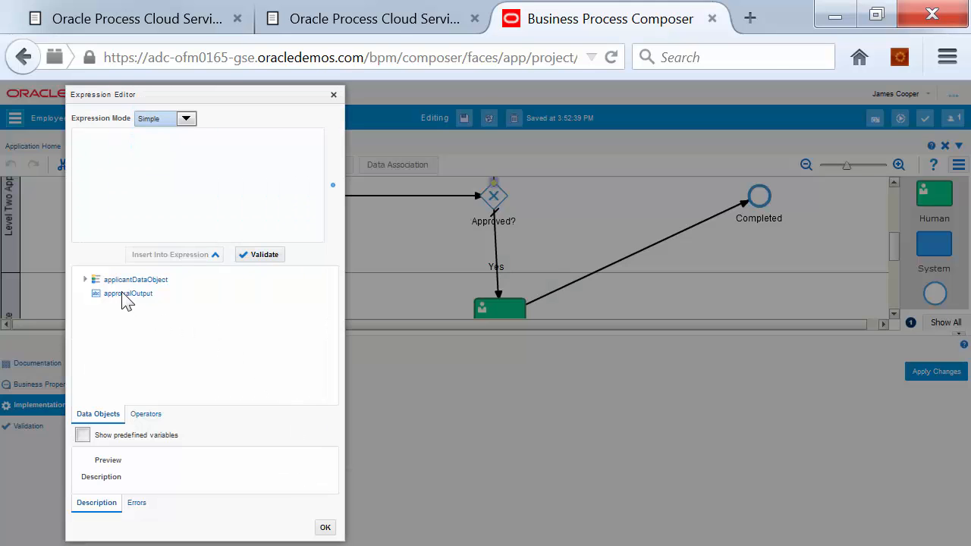
left_click(138, 295)
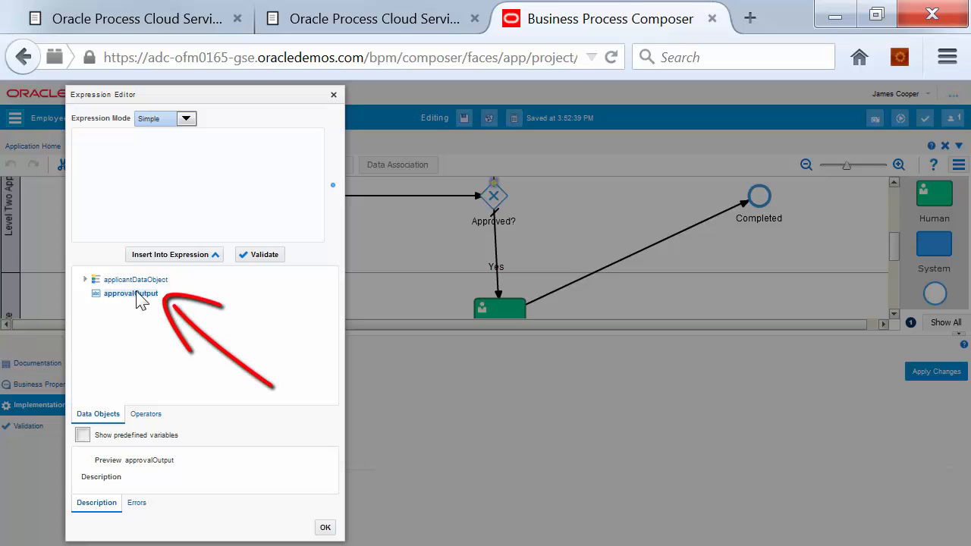
left_click(205, 255)
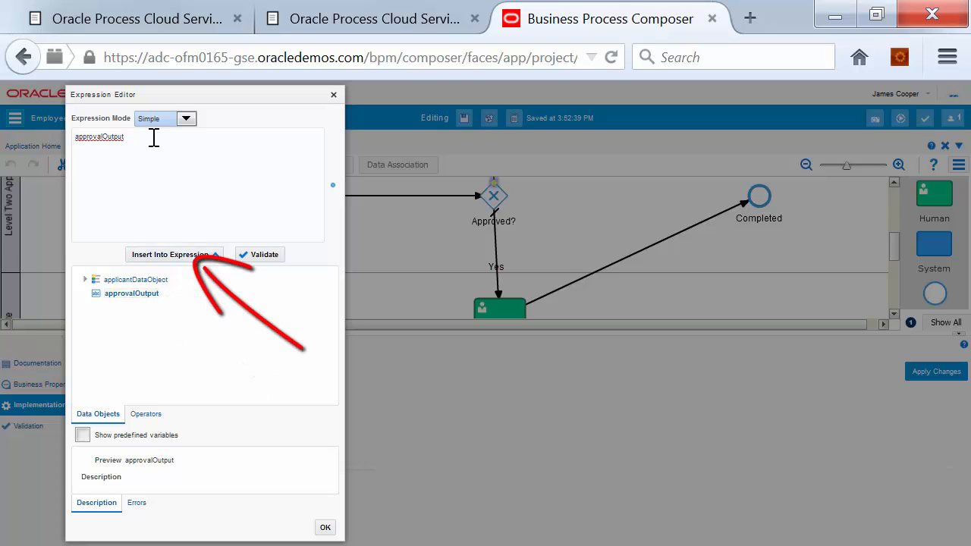
type("== \"REJECT")
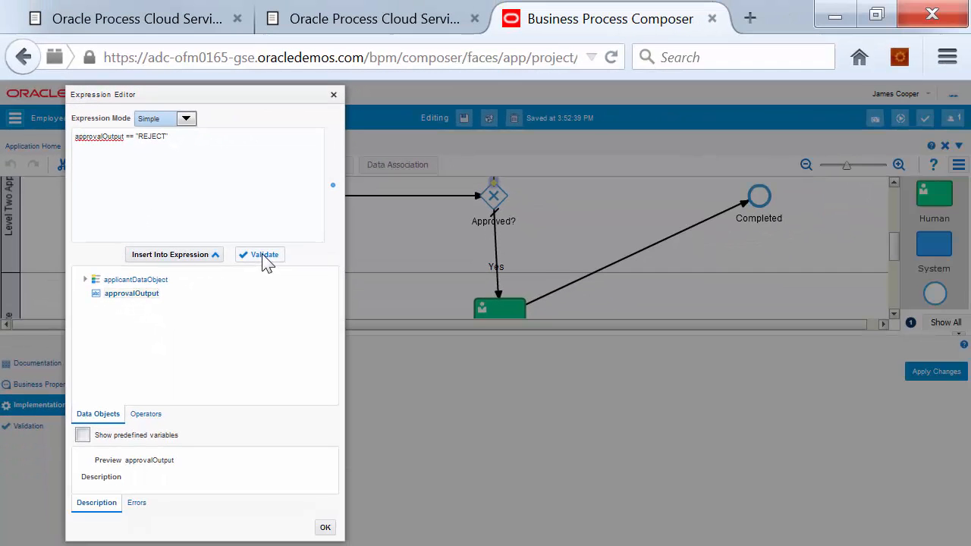
left_click(264, 257)
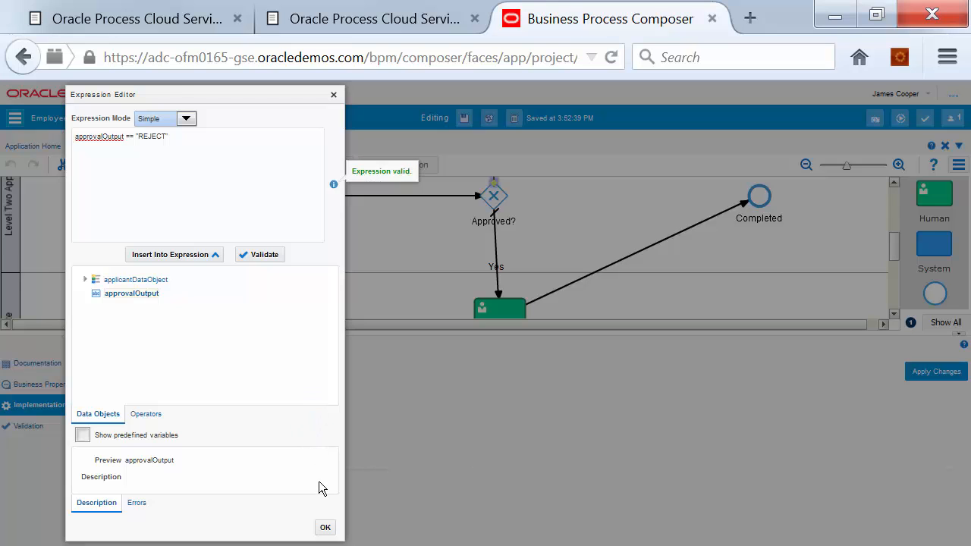
left_click(326, 528)
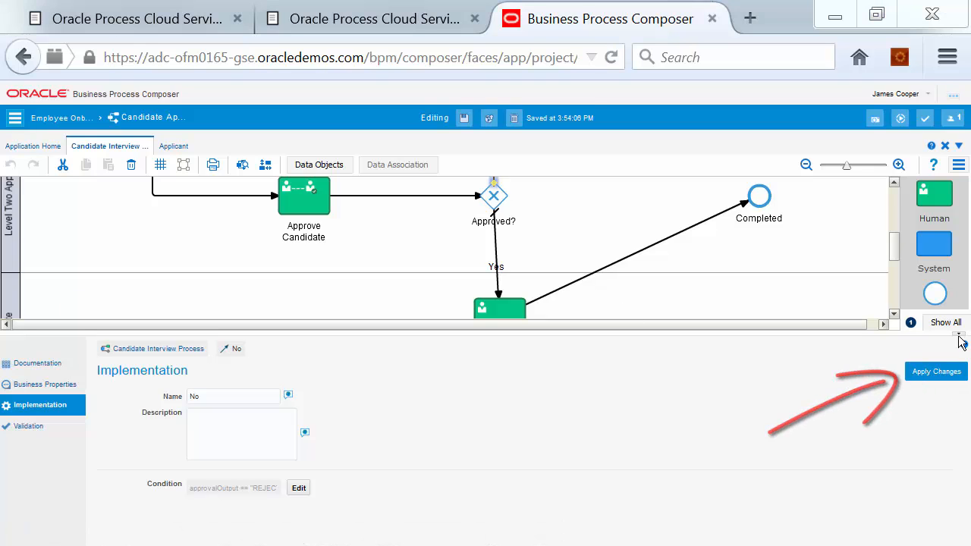
Apply the No flow condition, validate the application without errors, and save the process
left_click(907, 370)
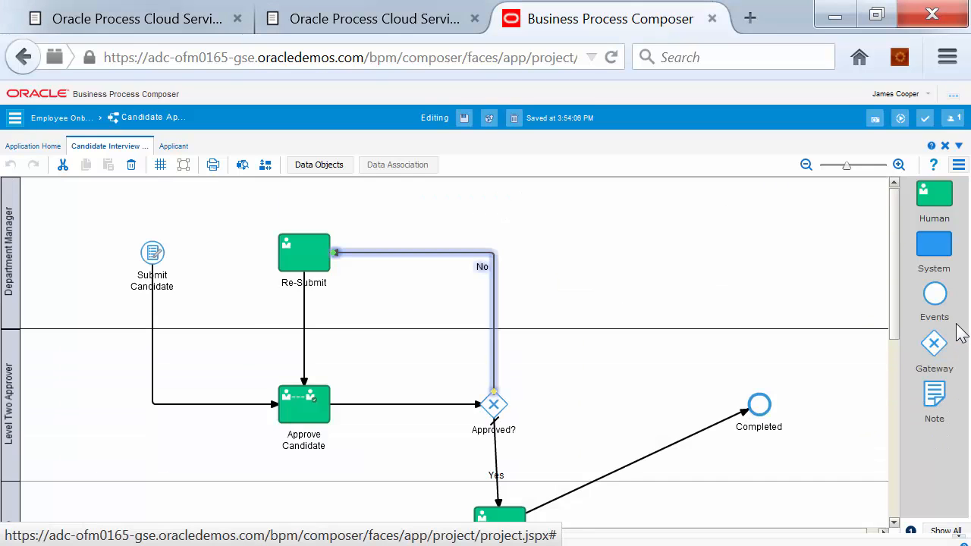
left_click(925, 119)
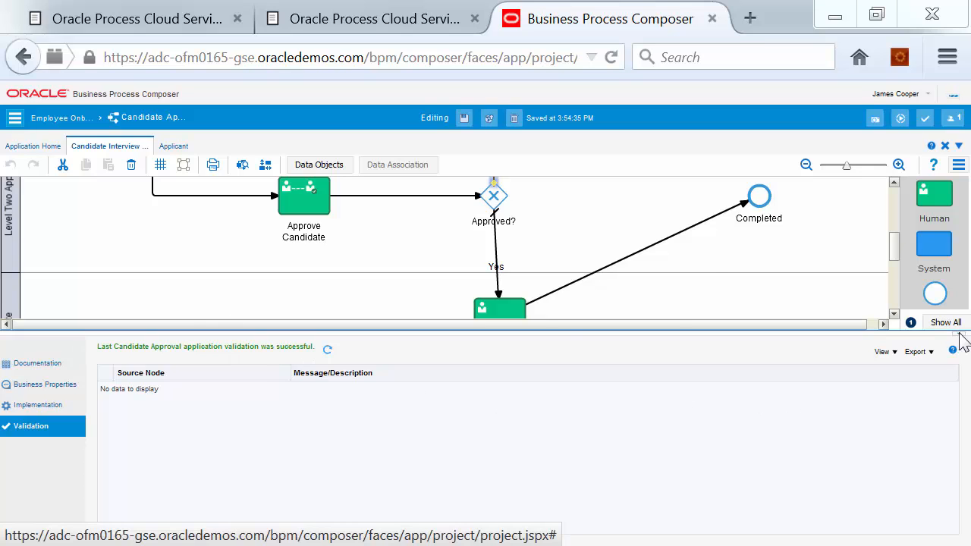
left_click(960, 338)
left_click(463, 120)
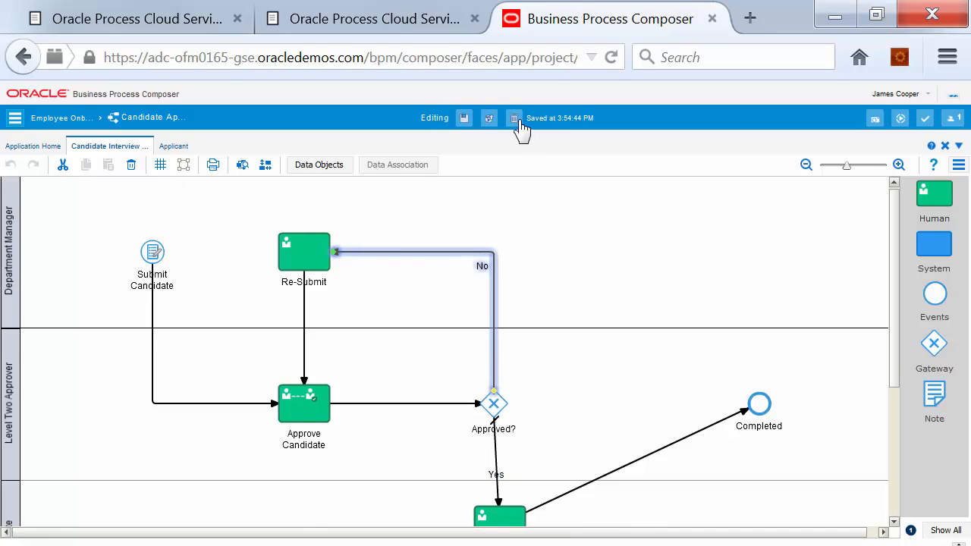
left_click(491, 122)
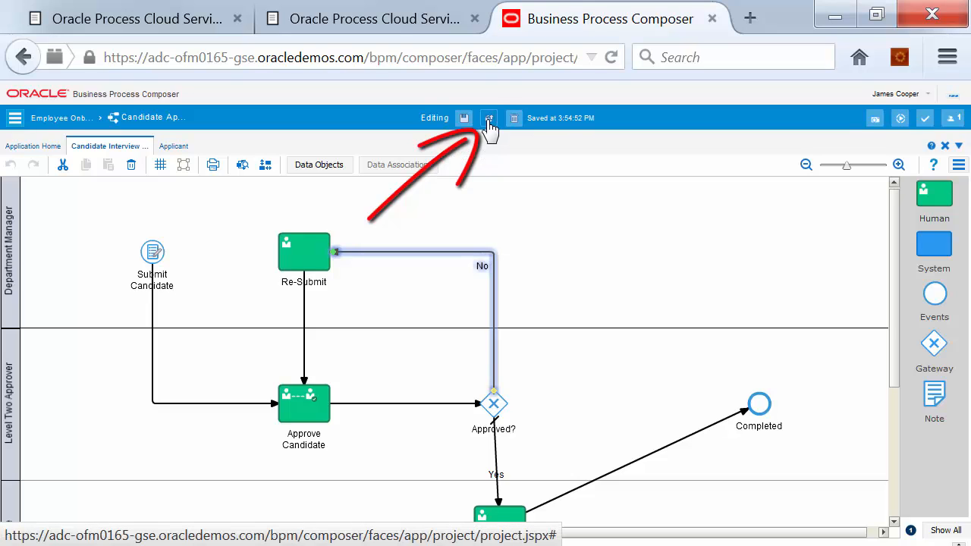
Publish the application with the comment 'First pub', keeping the edit lock
left_click(489, 120)
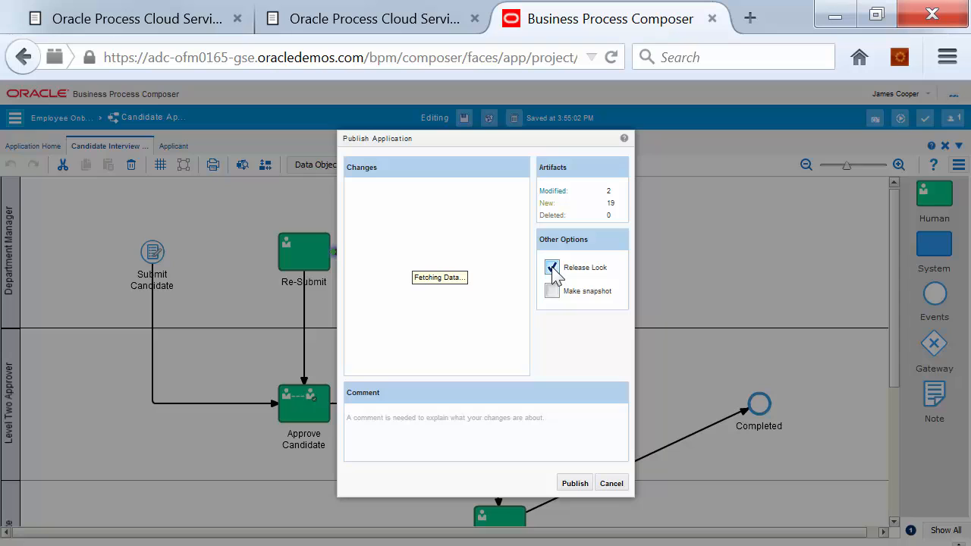
left_click(551, 268)
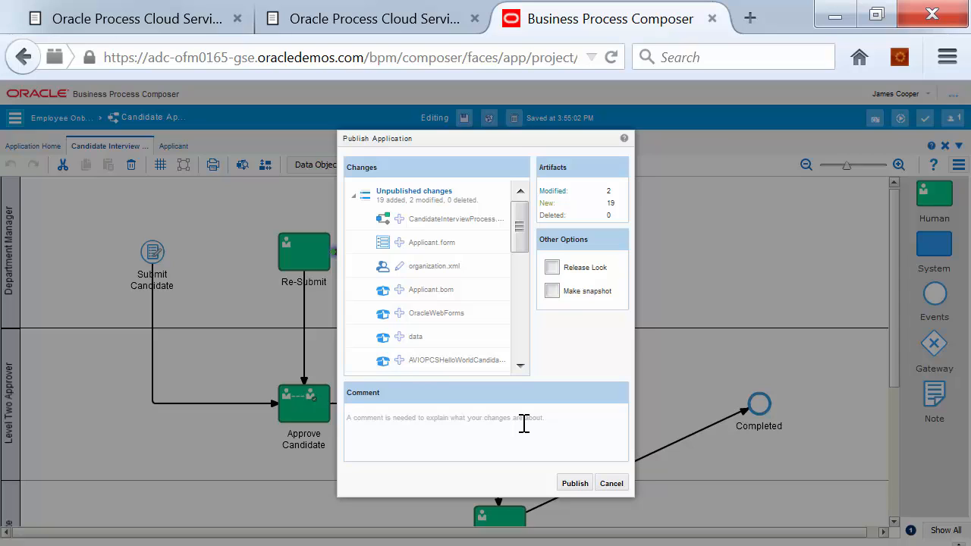
type("First pub")
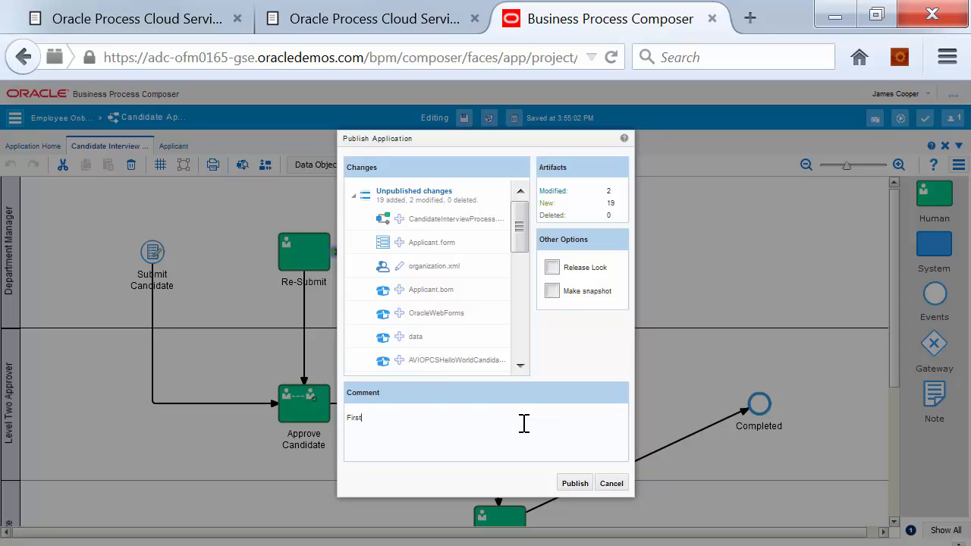
left_click(575, 484)
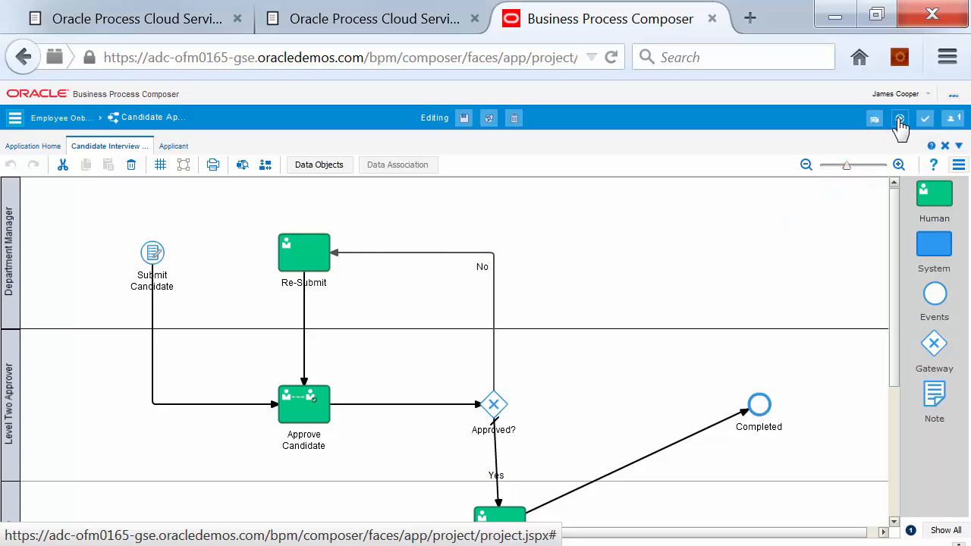
Launch the process player on the Submit Candidate start event
left_click(900, 119)
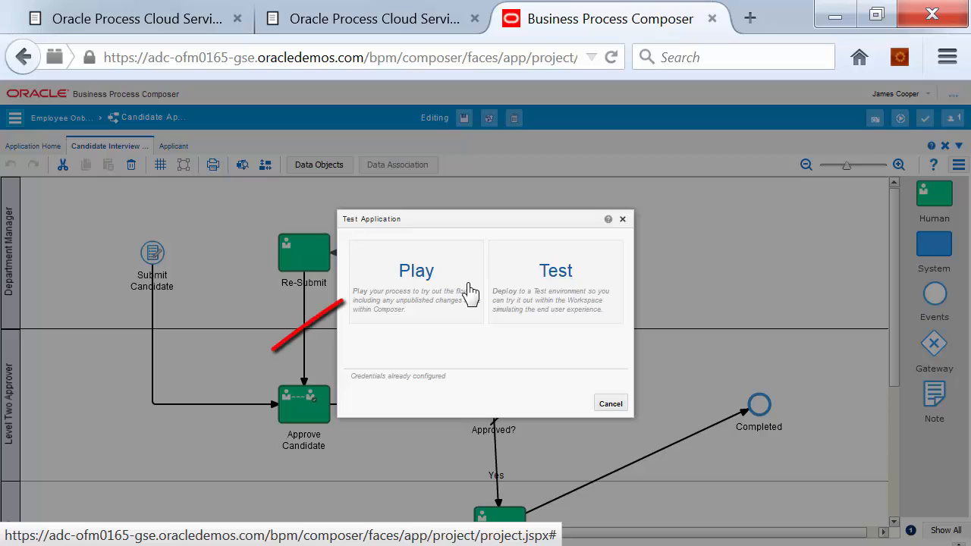
left_click(417, 273)
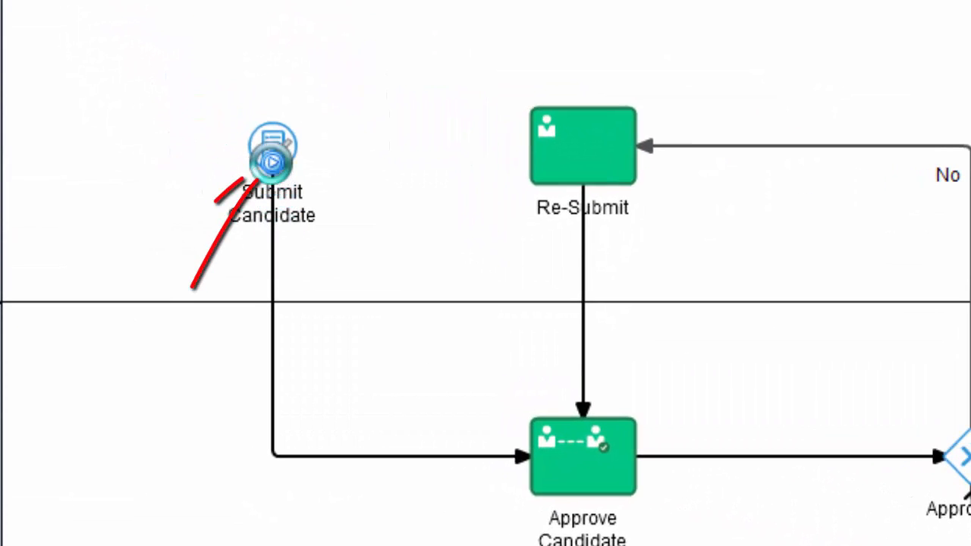
left_click(273, 163)
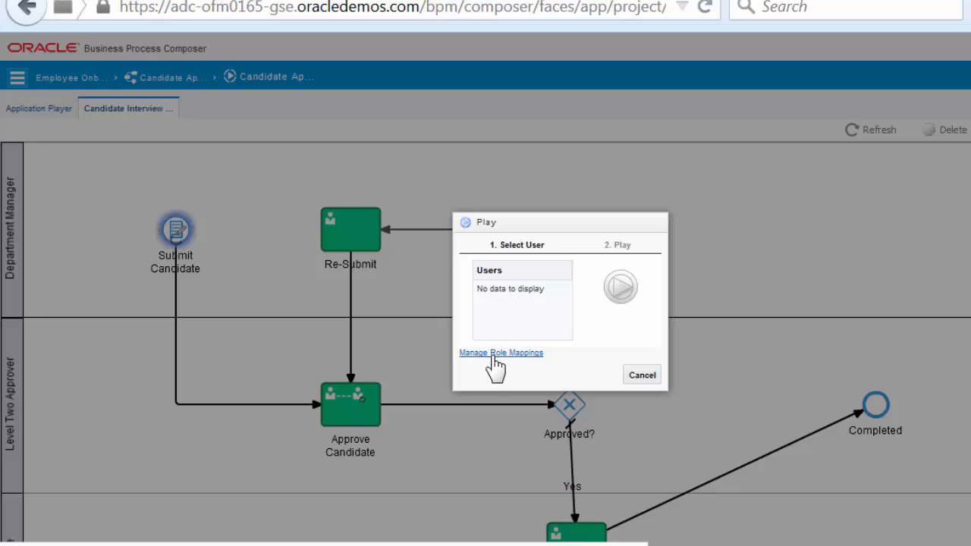
Map the test user to all roles: Candiate, Department Manager and Level Two Approver
left_click(491, 355)
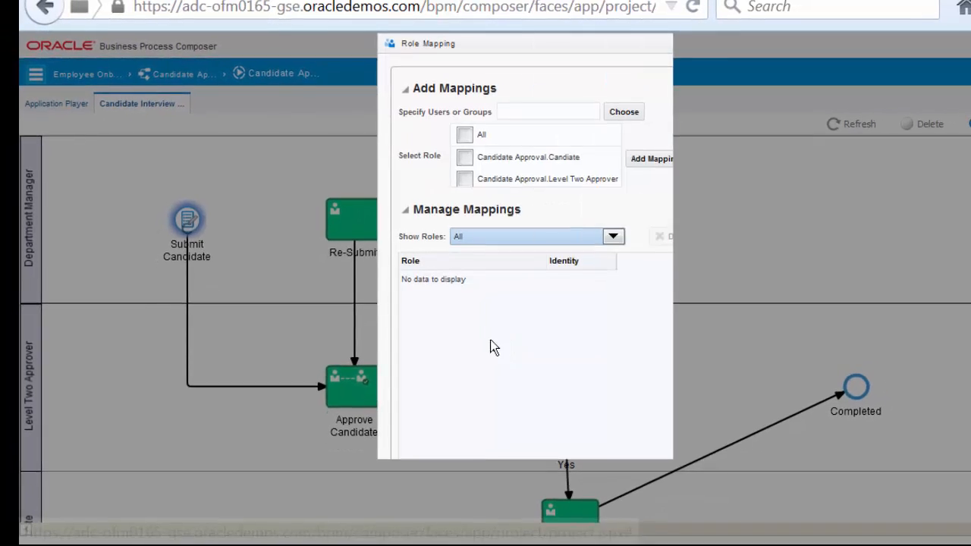
left_click(524, 112)
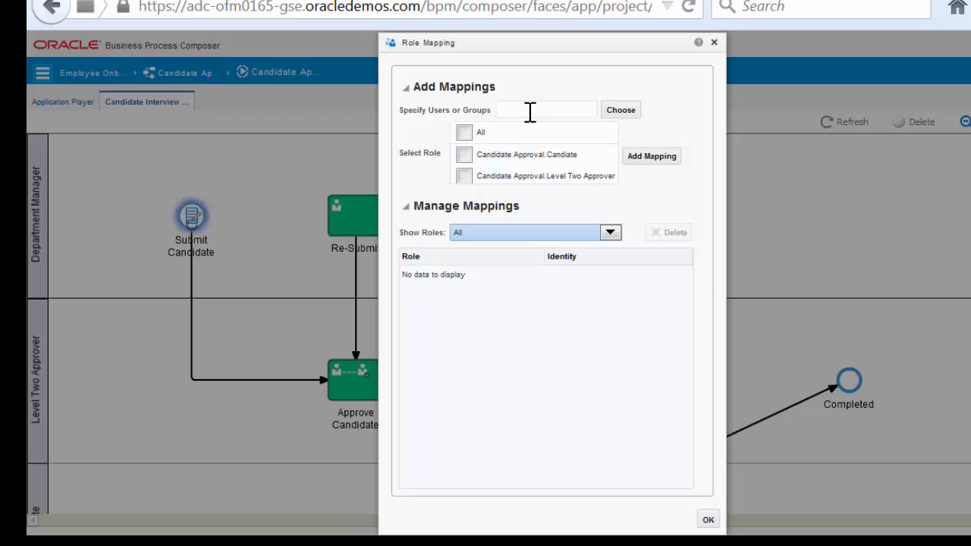
type("jcooper")
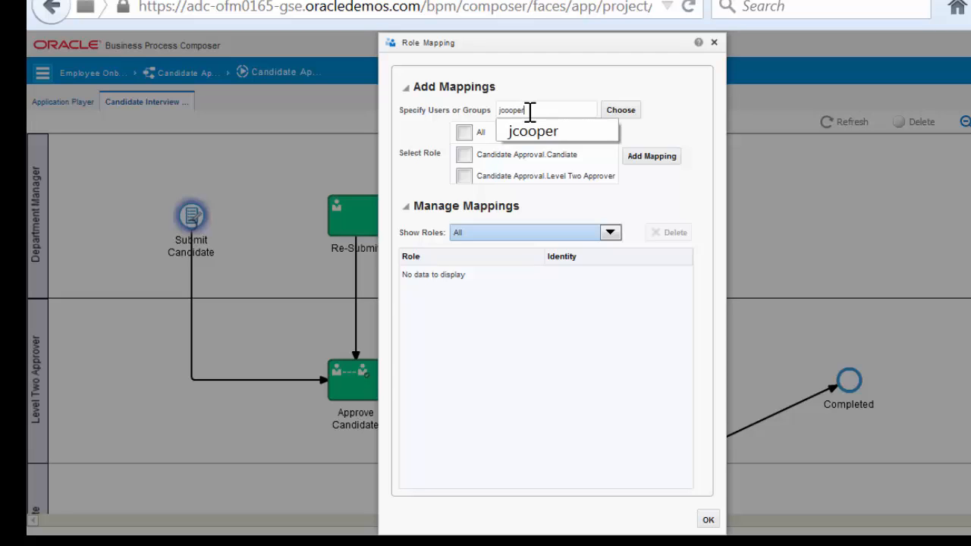
left_click(465, 134)
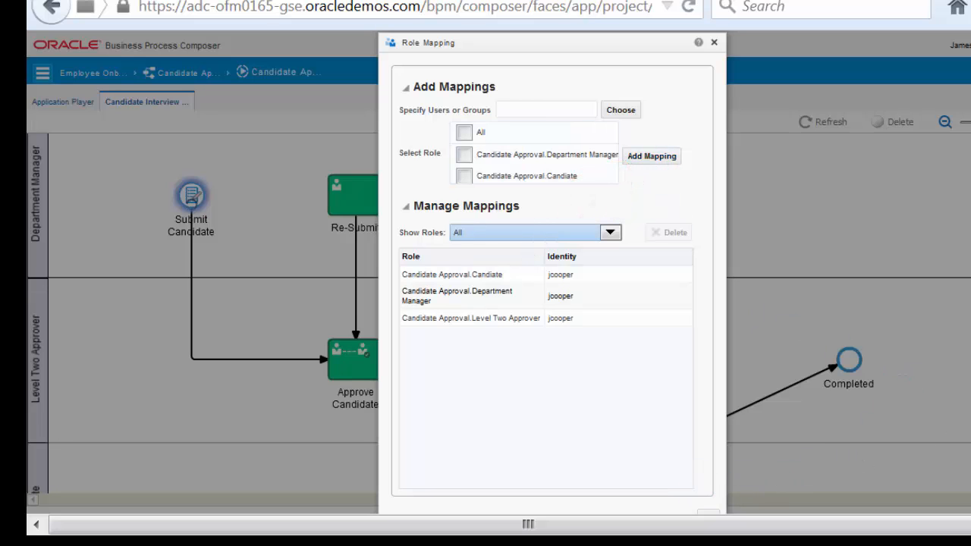
scroll(689, 499, "down", 1)
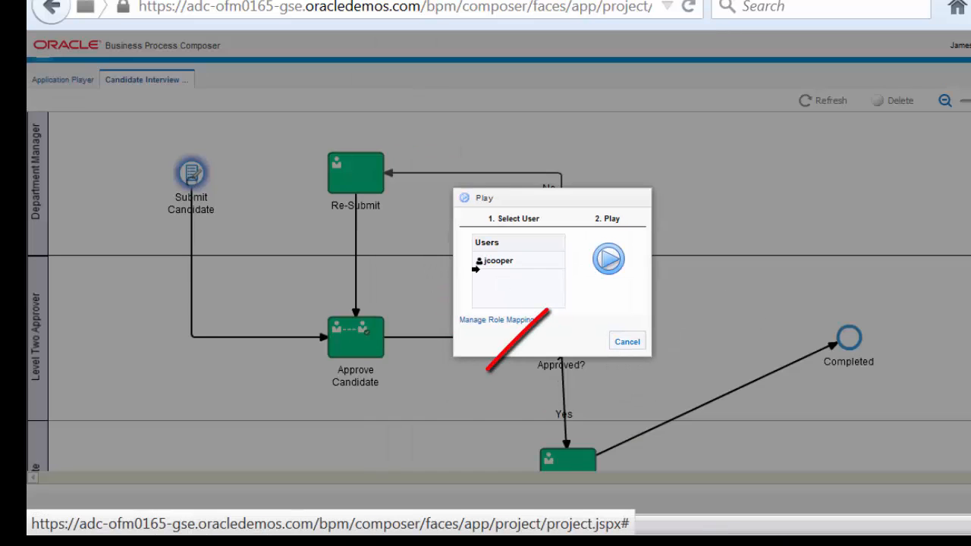
Submit a candidate with Id 222, the candidate's name, and position Marketing Specialist
left_click(609, 260)
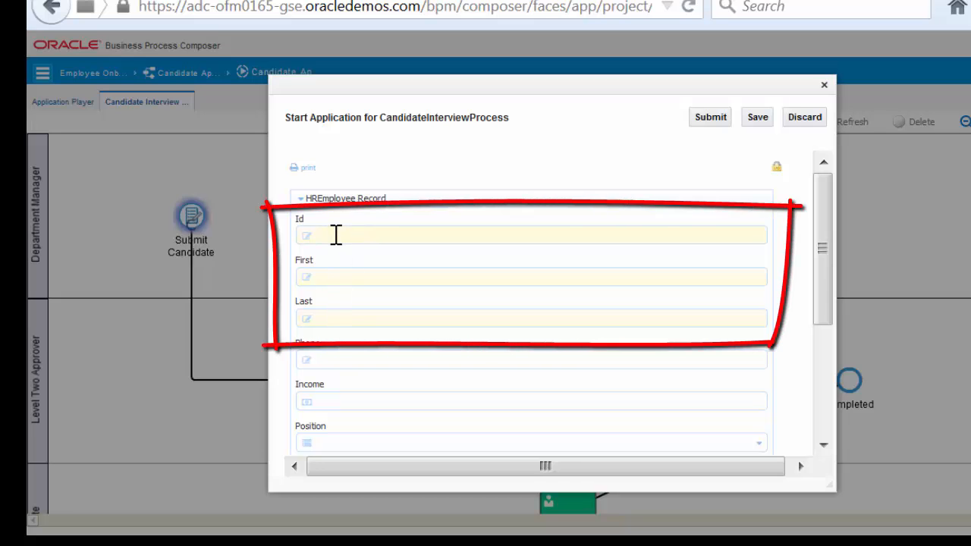
type("22")
type("Atwood")
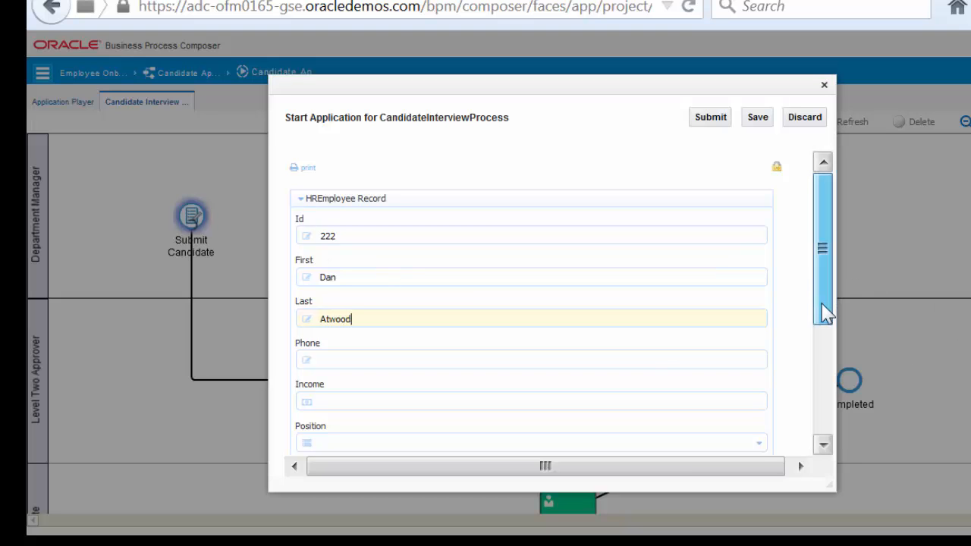
left_click_drag(825, 309, 825, 395)
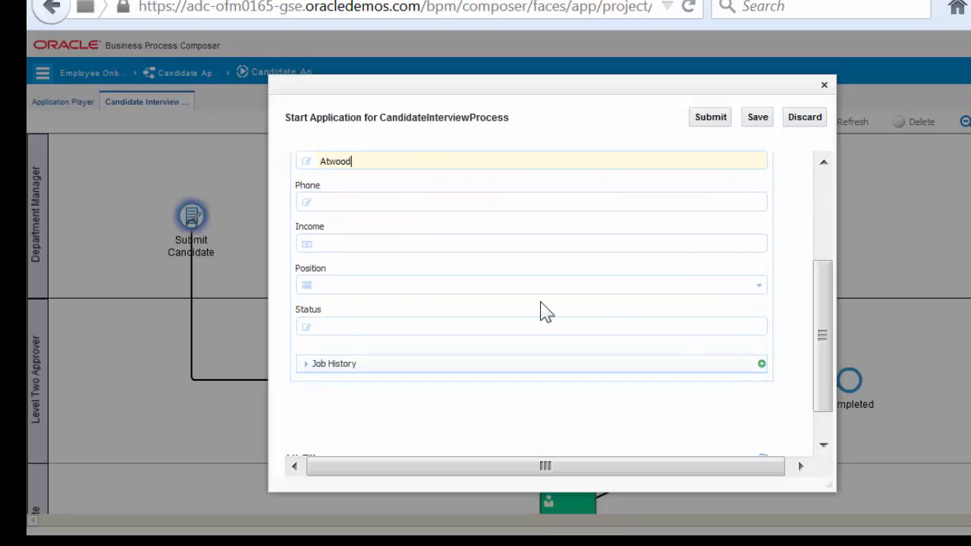
left_click(758, 288)
left_click(422, 324)
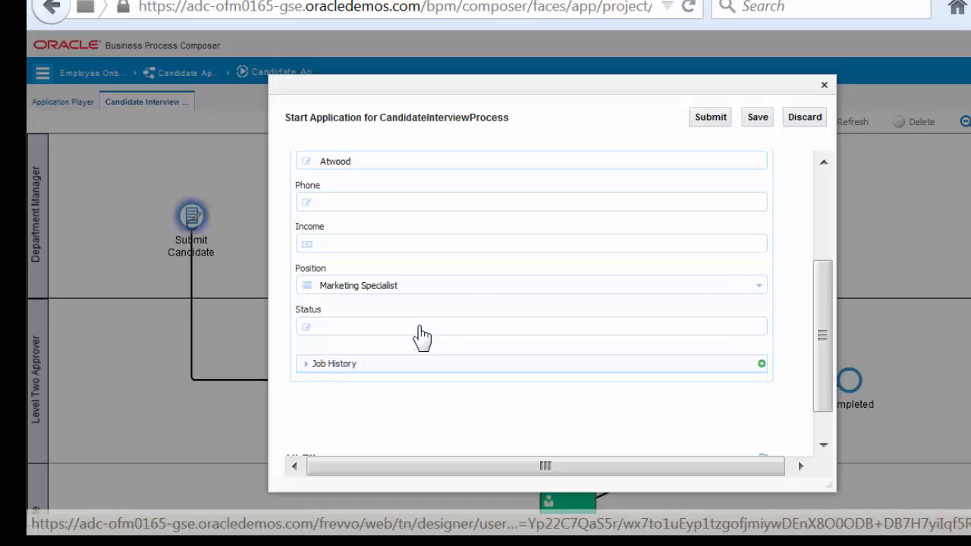
left_click(710, 118)
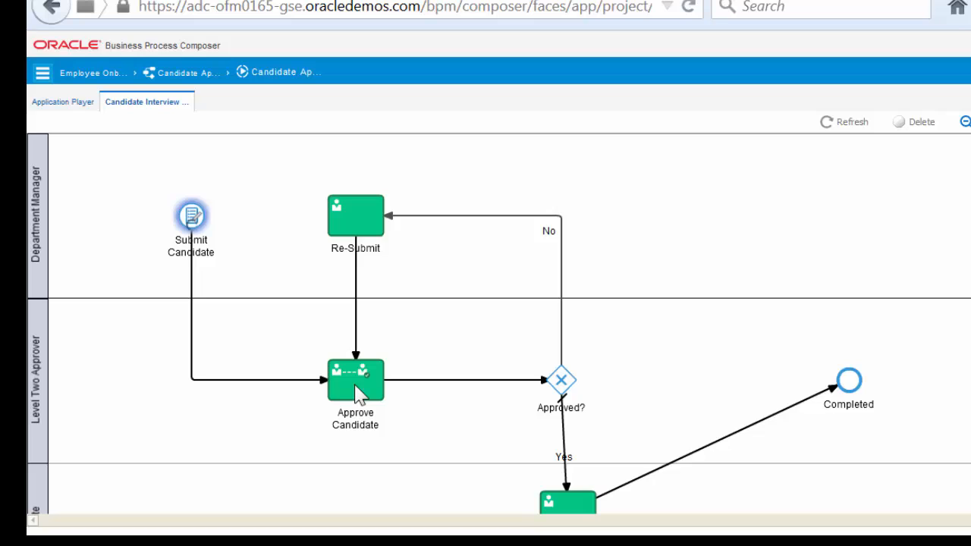
Launch the form for instance 18's Approve Candidate task (Id 222) and reject the candidate
left_click(355, 384)
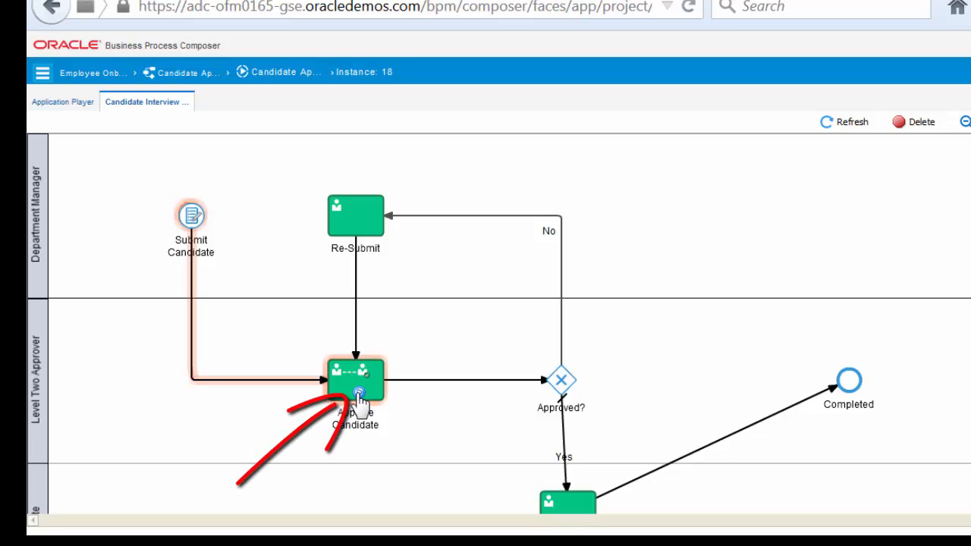
left_click(359, 395)
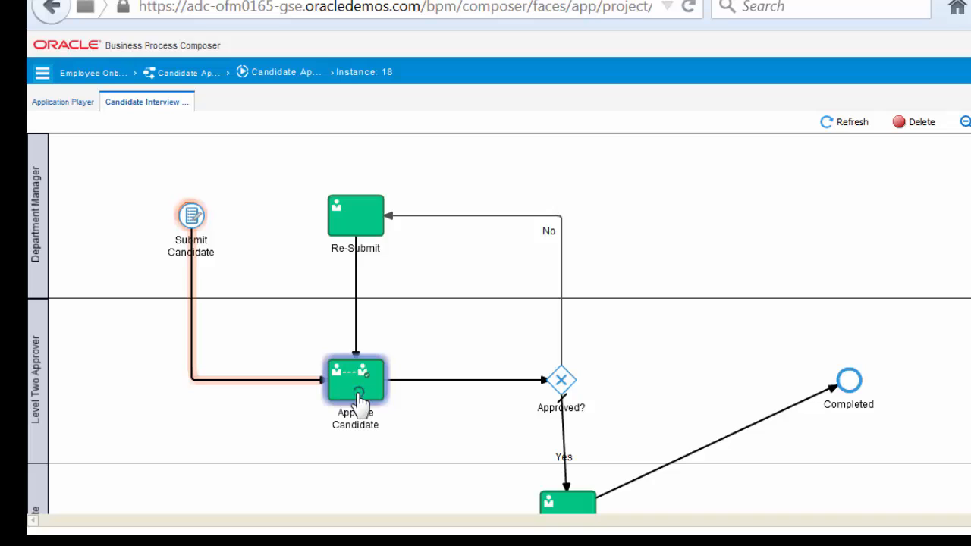
left_click(358, 393)
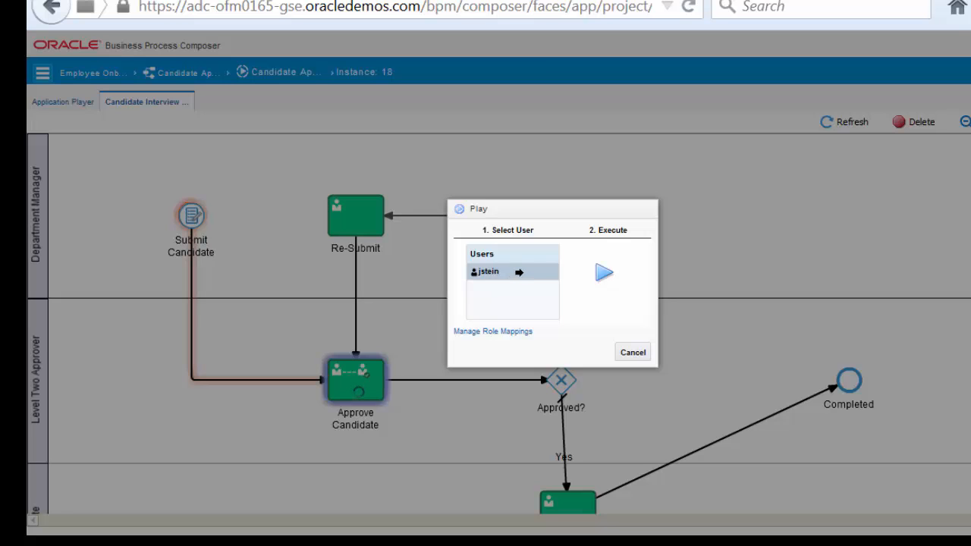
left_click(605, 274)
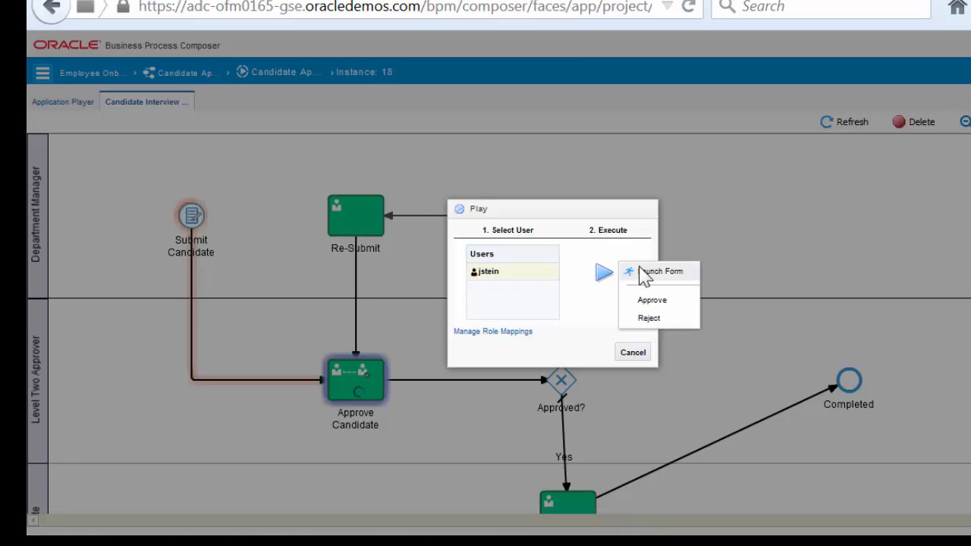
left_click(659, 272)
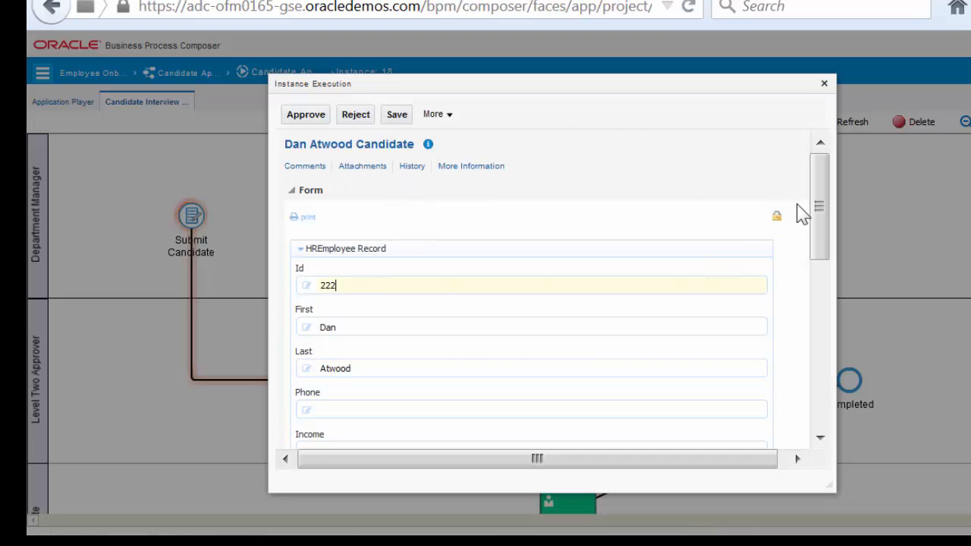
mouse_move(819, 205)
left_mouse_down()
mouse_move(819, 306)
mouse_move(829, 201)
left_mouse_up()
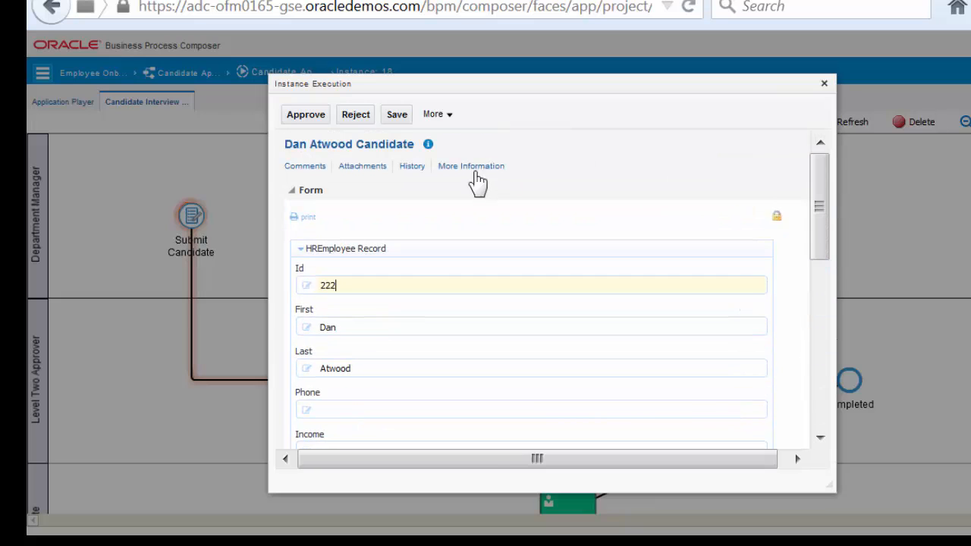
left_click(355, 116)
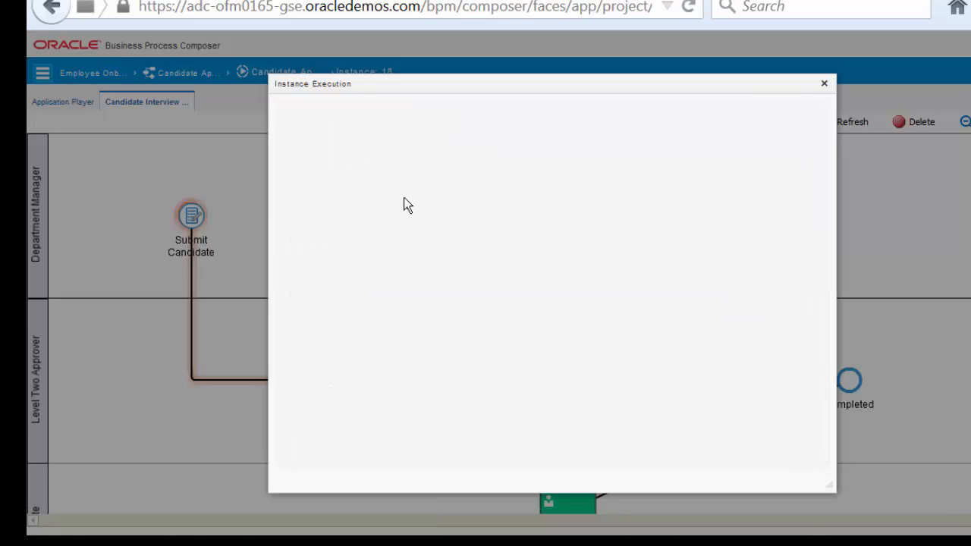
Close the task form and trace the rejected instance's highlighted path back to Re-Submit
left_click(824, 83)
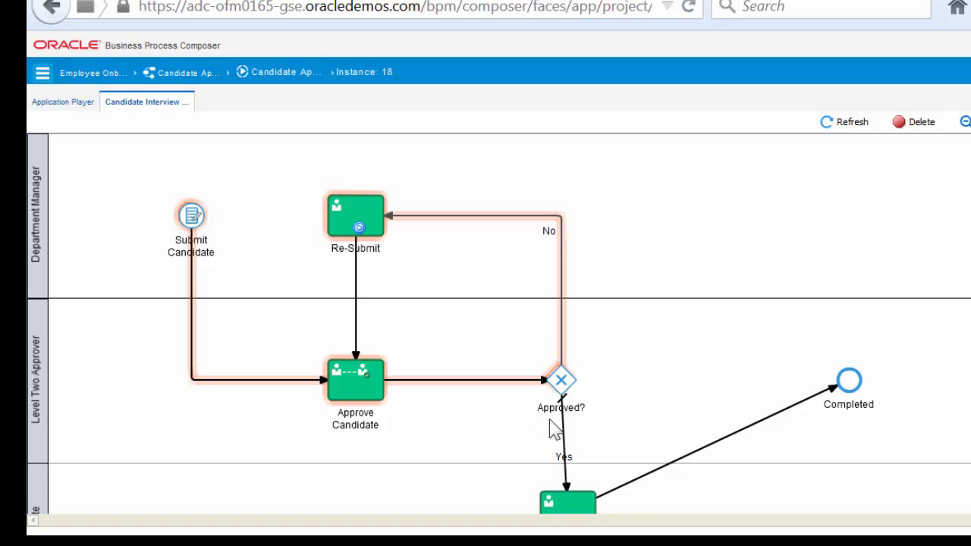
mouse_move(562, 373)
mouse_move(369, 390)
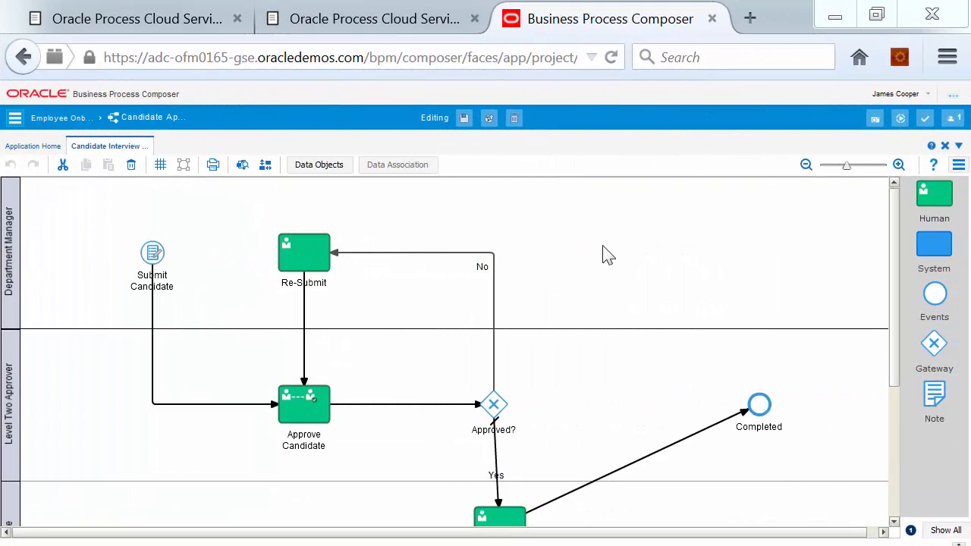
Test-deploy Candidate Approval as the Current Application version and open the deployed workspace URL
left_click(899, 118)
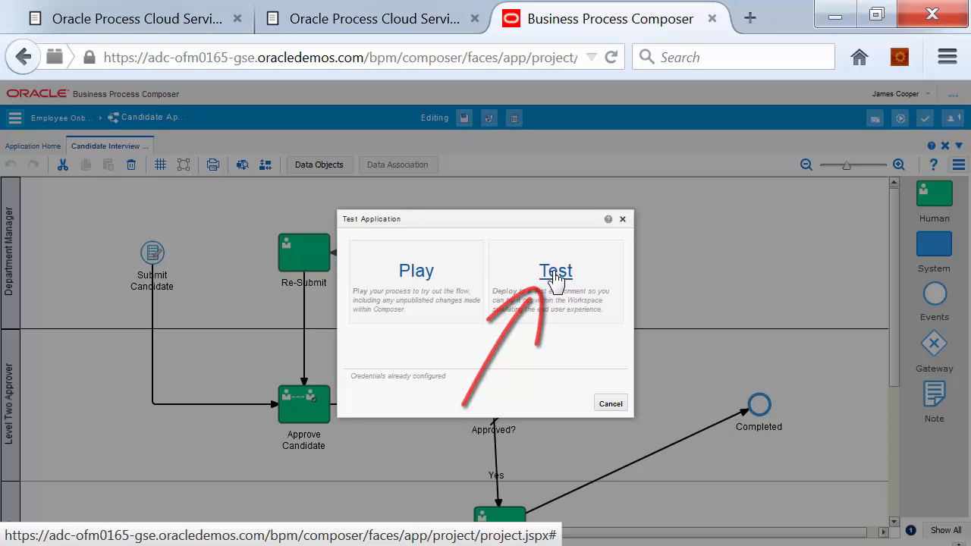
left_click(557, 275)
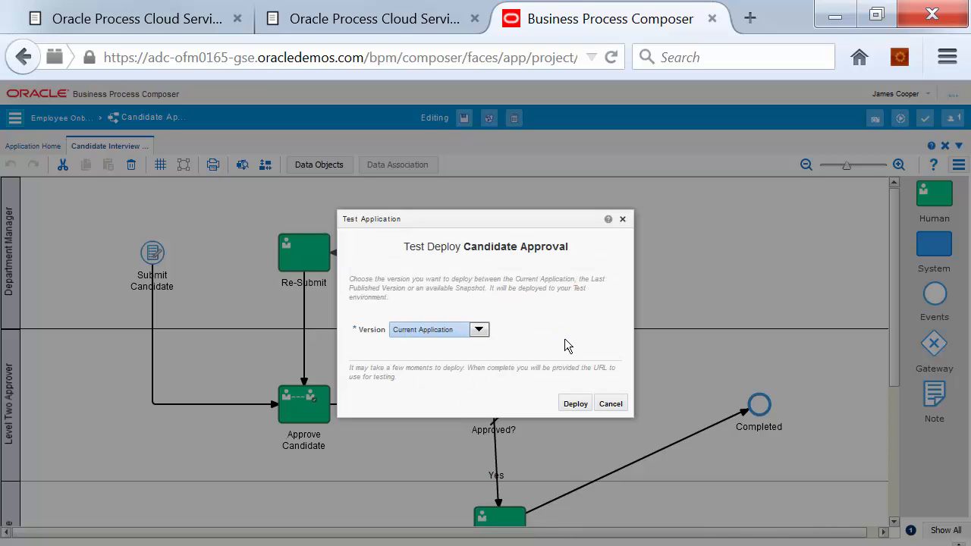
left_click(418, 332)
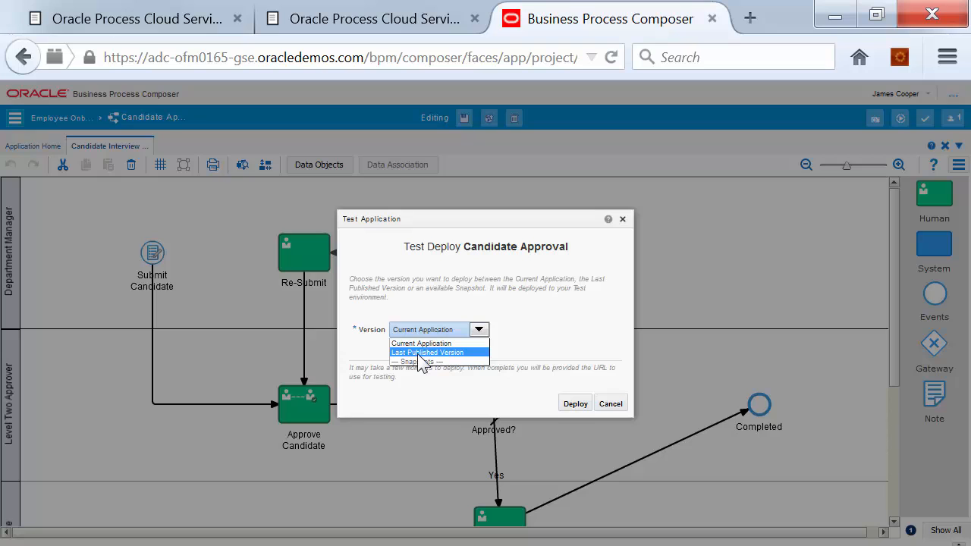
left_click(425, 343)
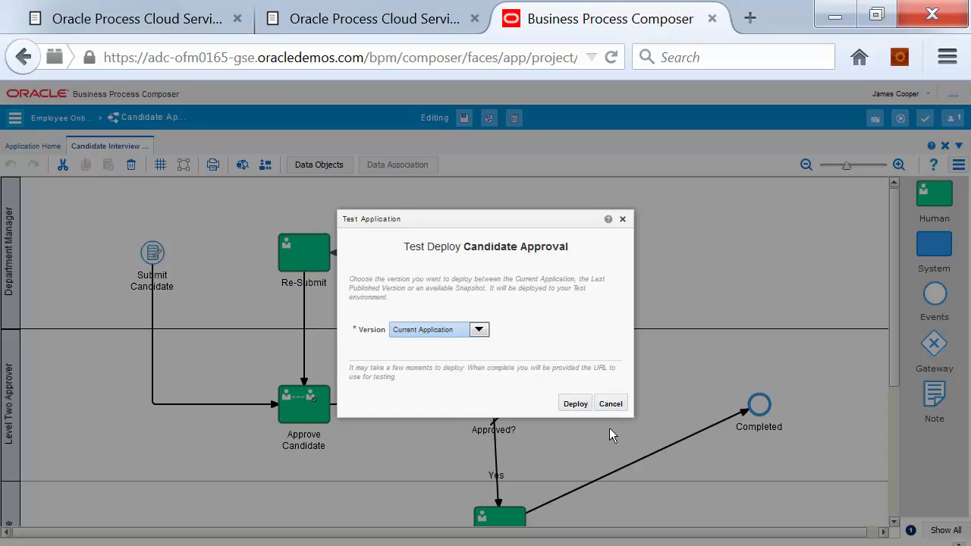
left_click(574, 405)
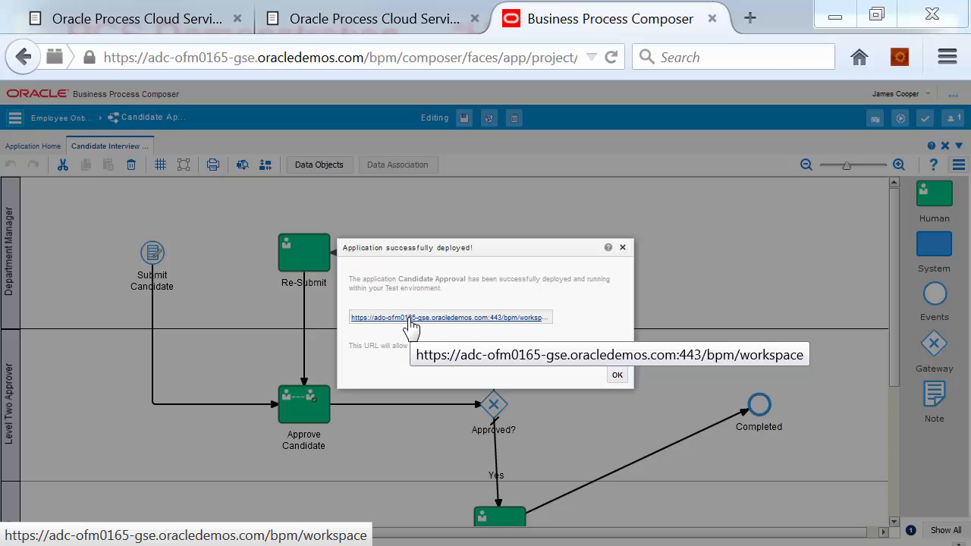
left_click(411, 325)
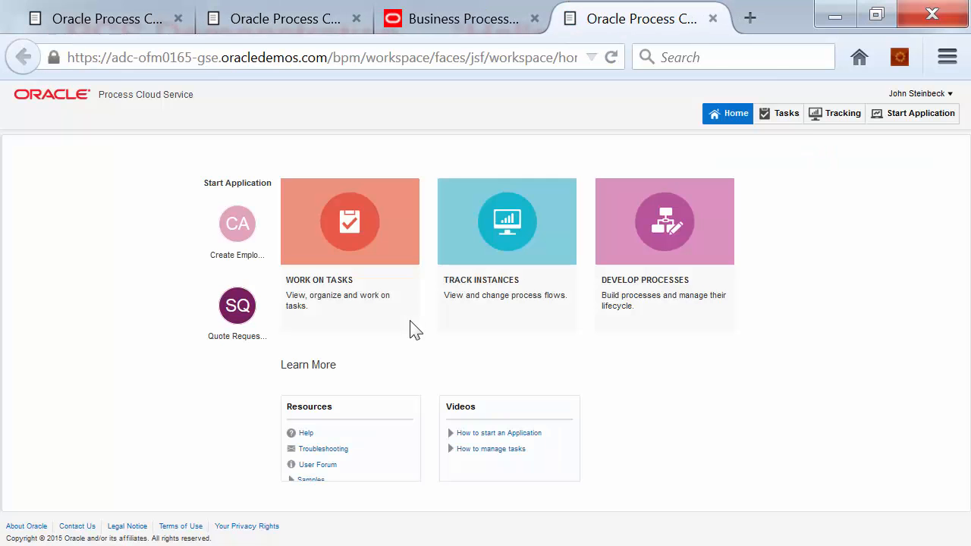
Sign out of the current account and log in with the test user's username and password
left_click(901, 95)
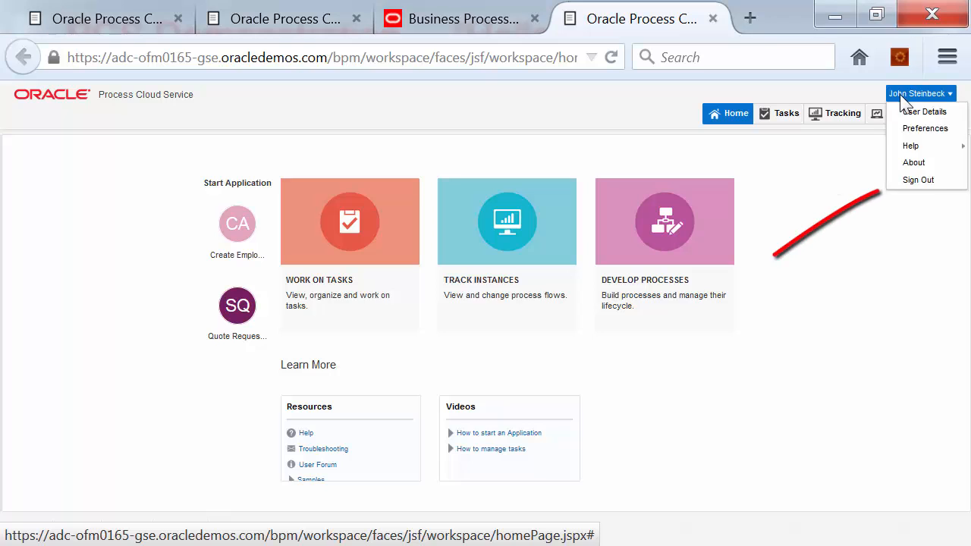
left_click(911, 182)
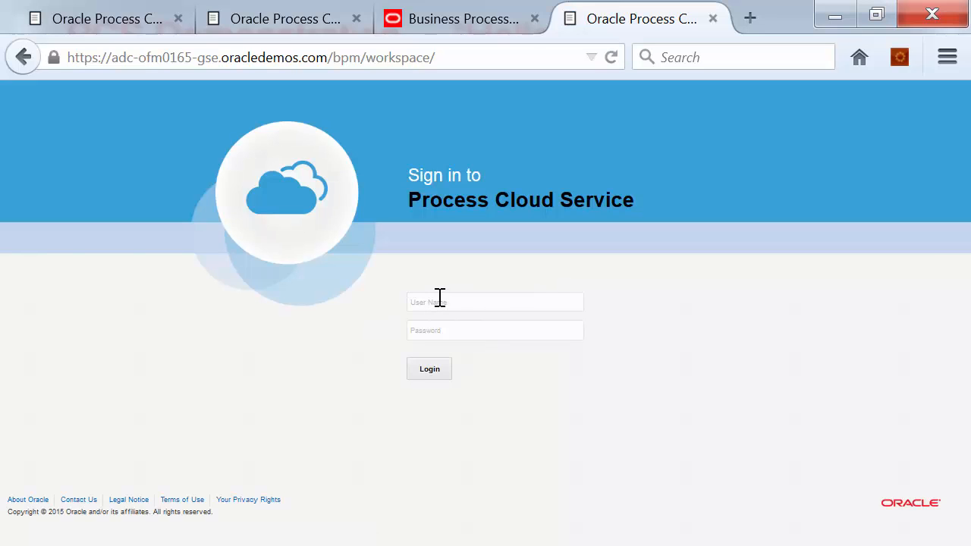
left_click(439, 297)
type("jcoop")
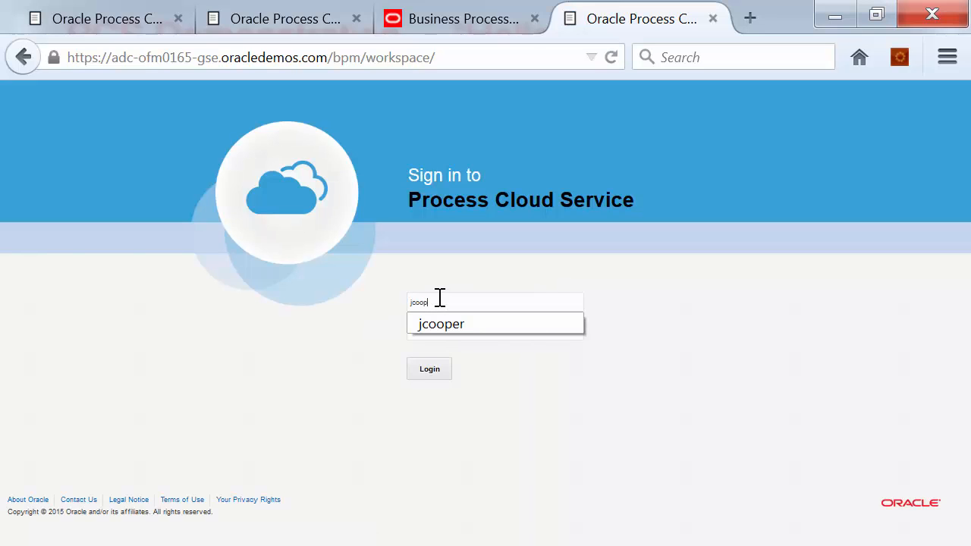
type("er")
left_click(433, 329)
type("welcome1!")
left_click(429, 369)
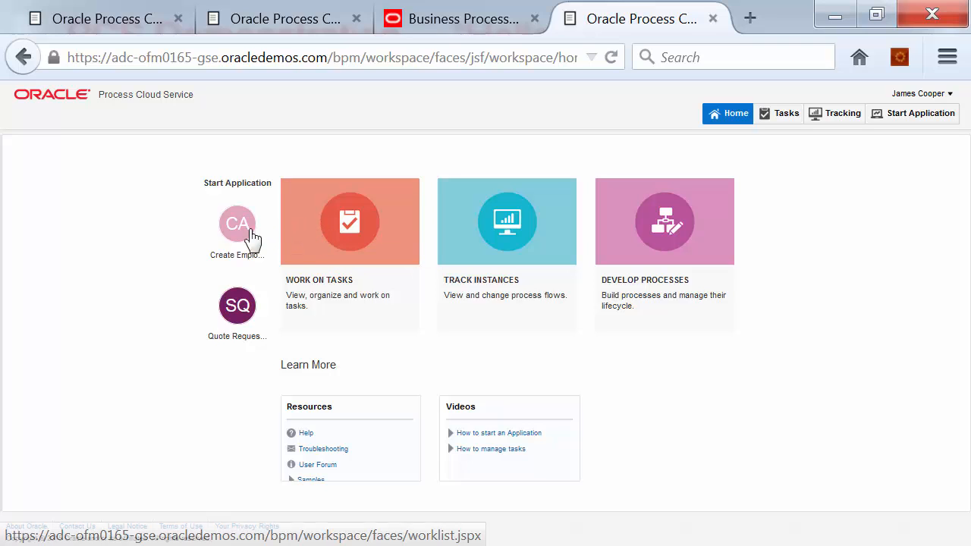
Complete the candidate form with Position Marketing Specialist, check it, and submit it
mouse_move(235, 231)
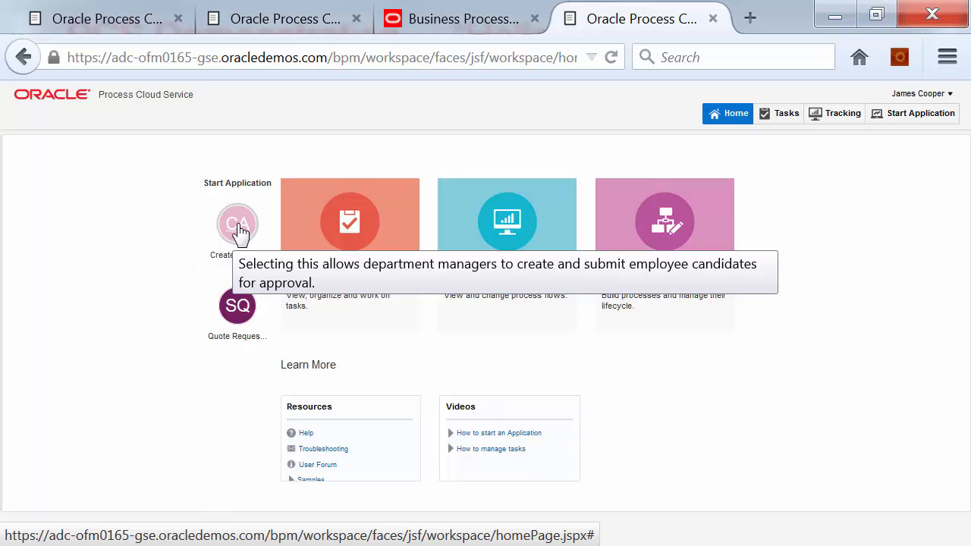
left_click(237, 231)
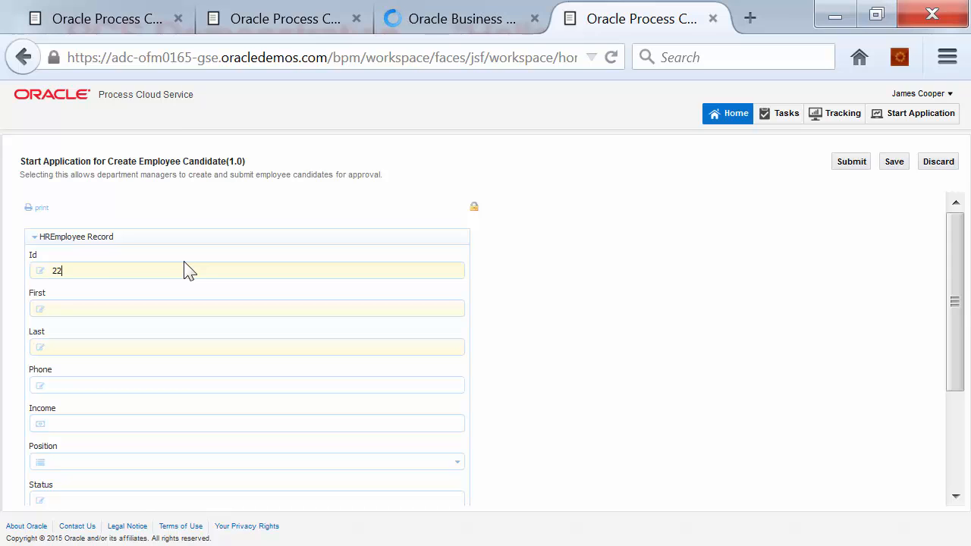
type("2")
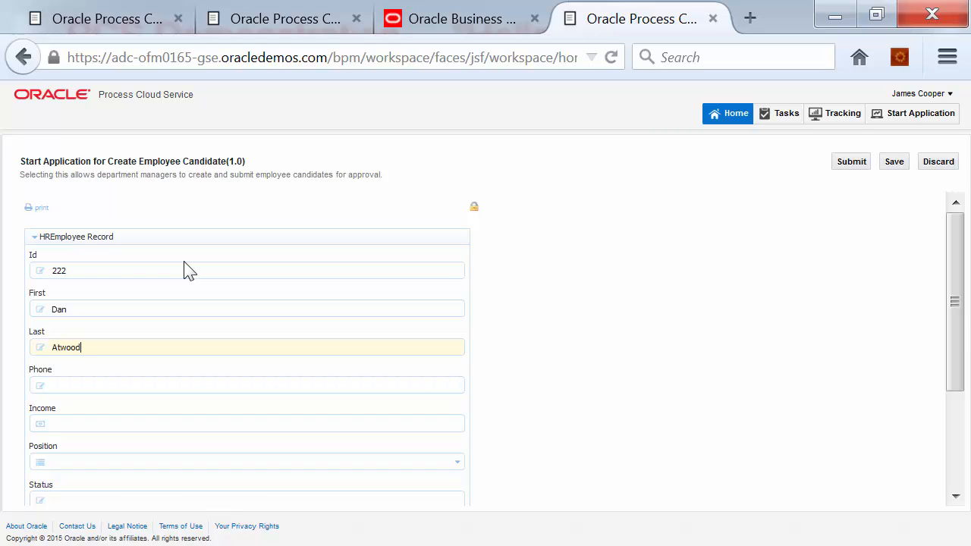
left_click(64, 464)
left_click(73, 497)
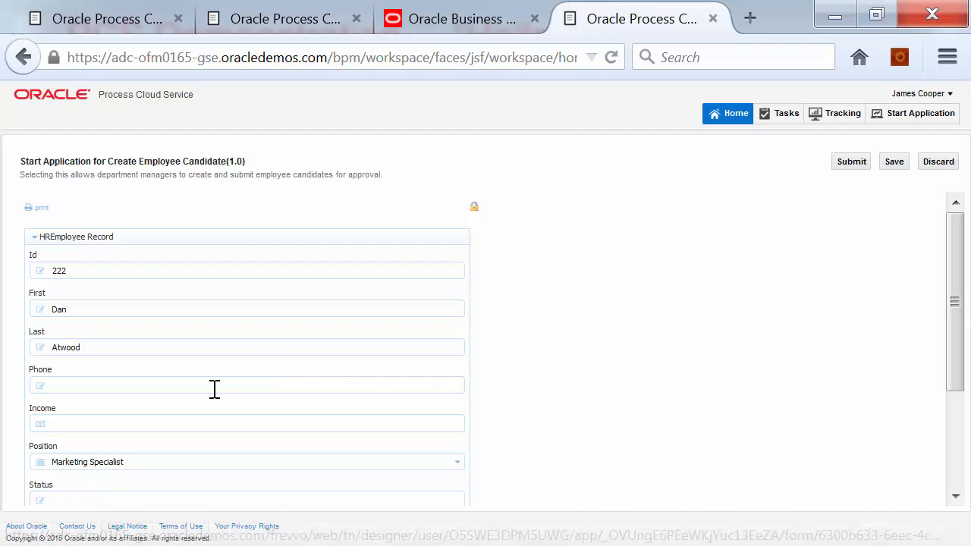
left_click_drag(955, 305, 936, 403)
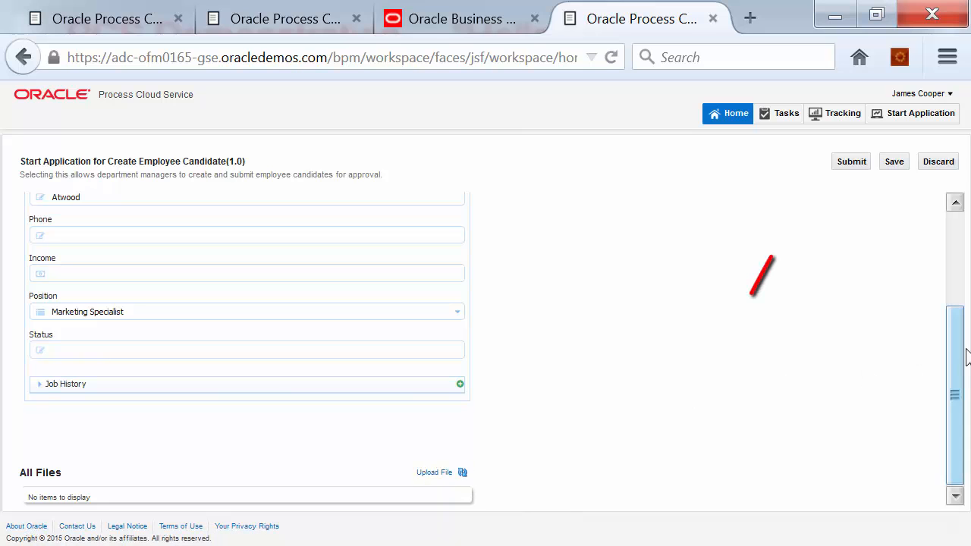
scroll(967, 356, "up", 5)
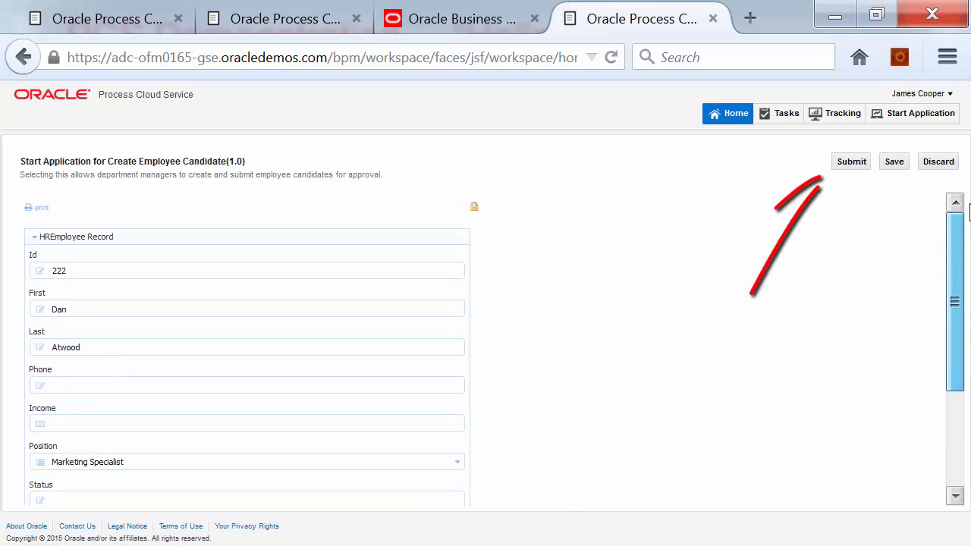
left_click(851, 163)
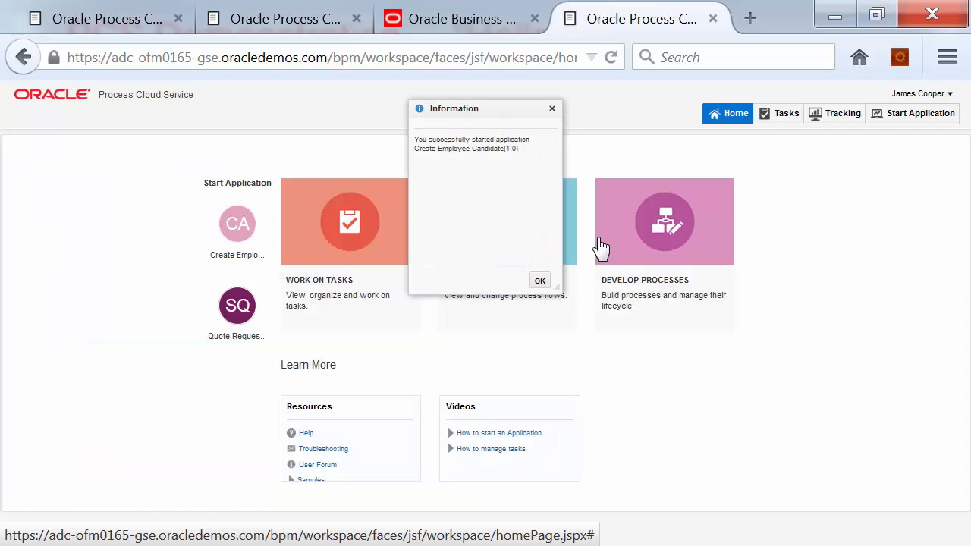
Dismiss the started confirmation, check the test user's empty task list, then sign out
left_click(540, 282)
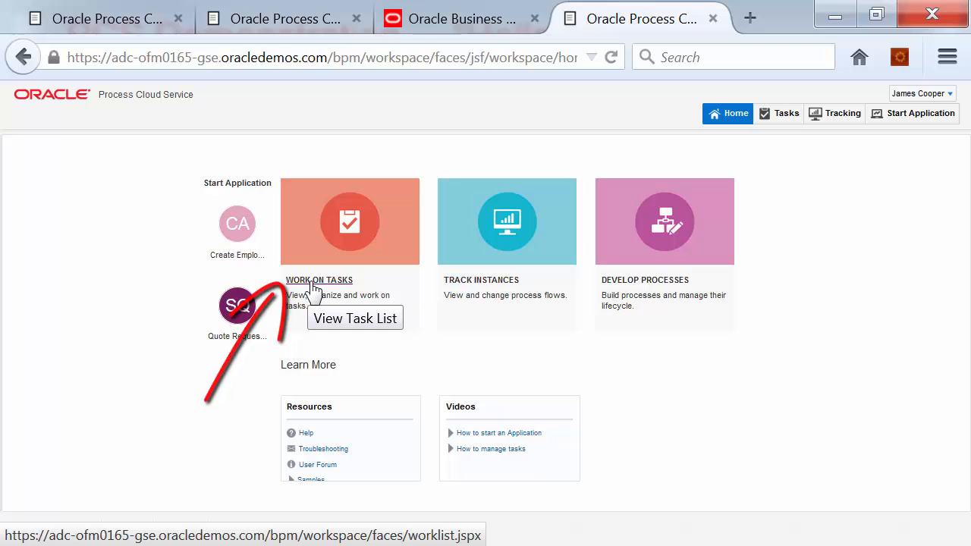
left_click(350, 236)
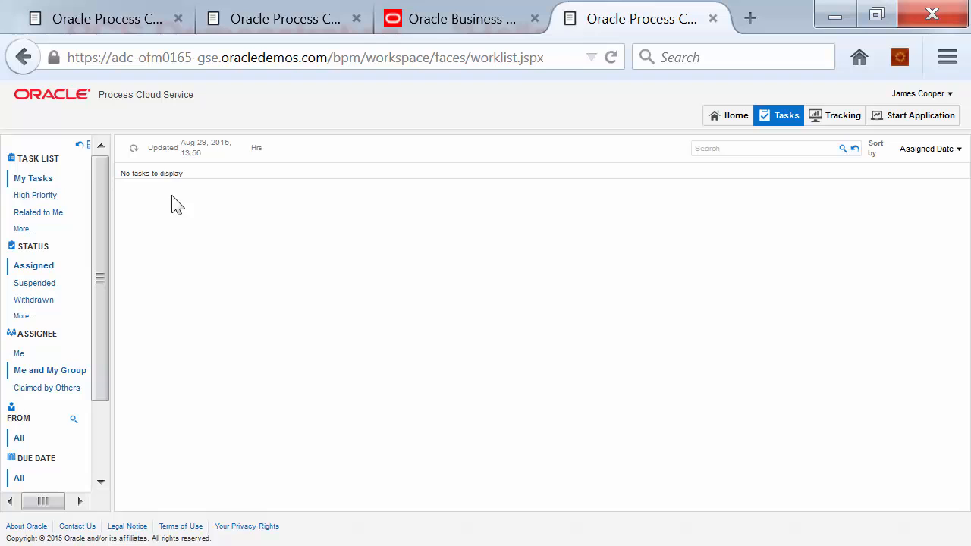
left_click(914, 94)
left_click(904, 182)
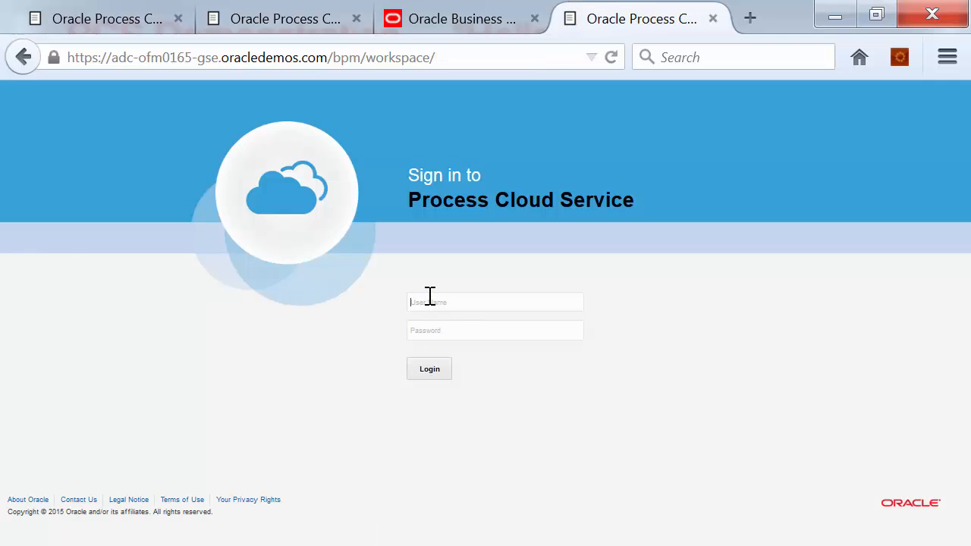
Log in as the approver user and let the browser remember the password
type("jstein")
key("Return")
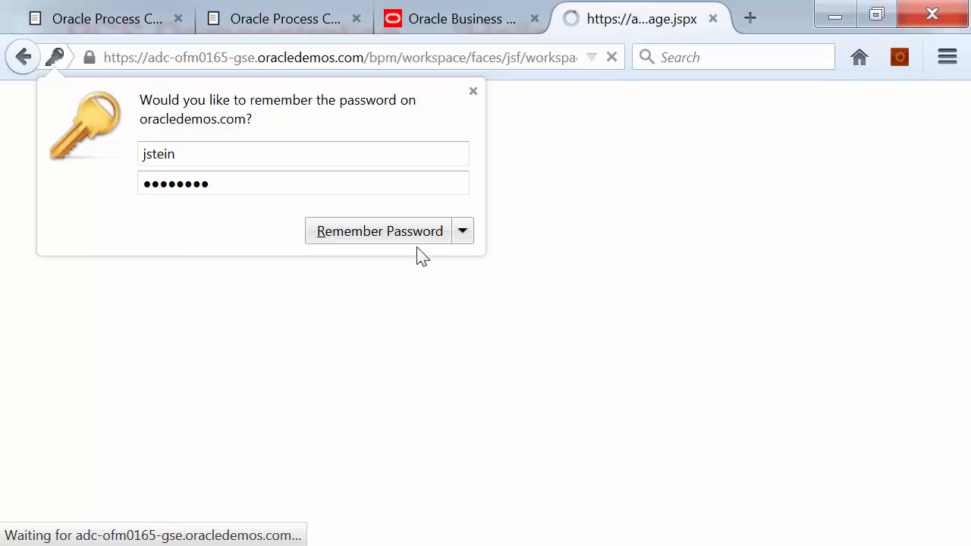
left_click(412, 239)
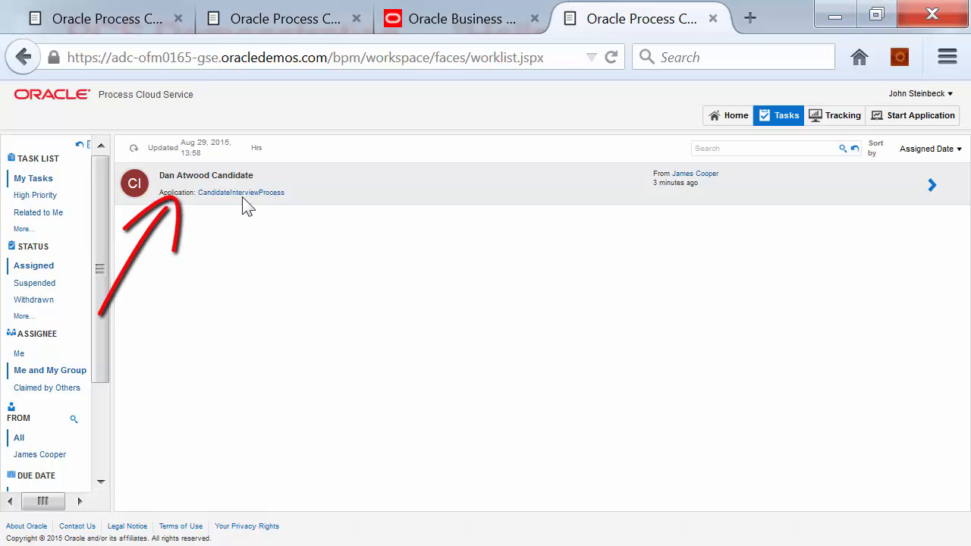
Open the CandidateInterviewProcess candidate task, review its More actions, then approve it and confirm
left_click(932, 185)
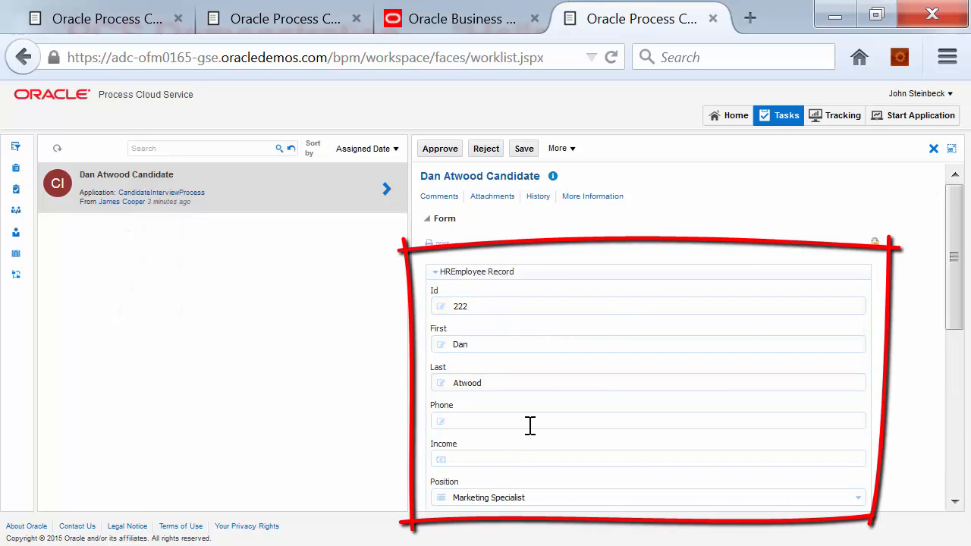
left_click(559, 150)
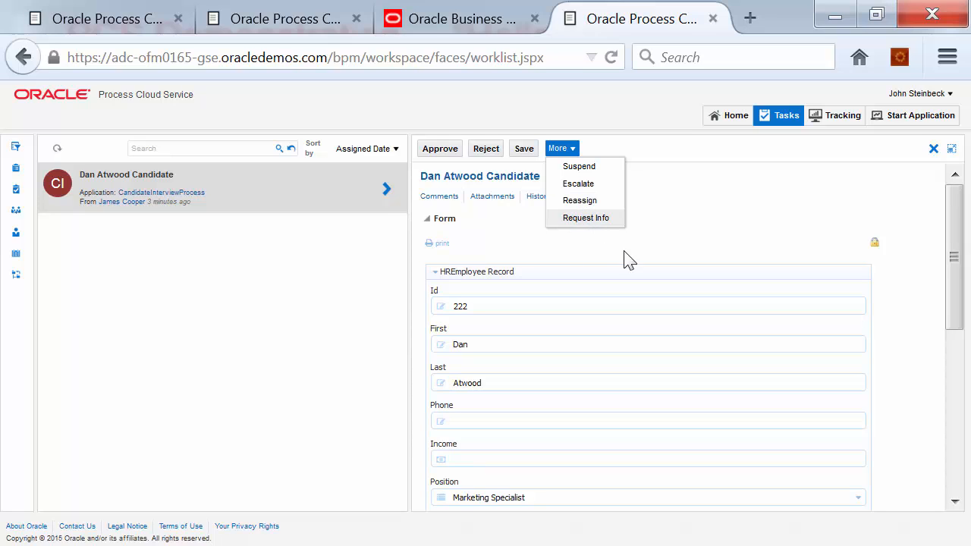
left_click(959, 245)
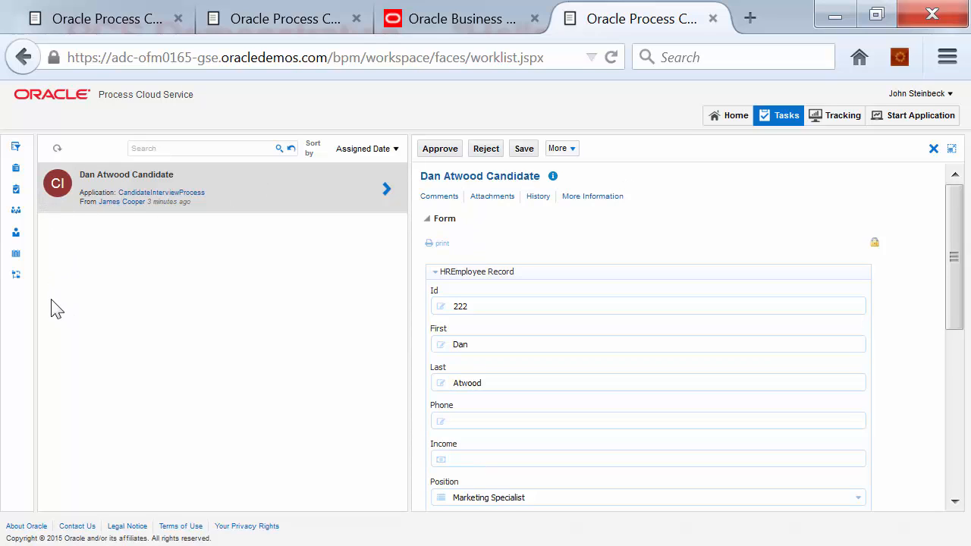
left_click(59, 187)
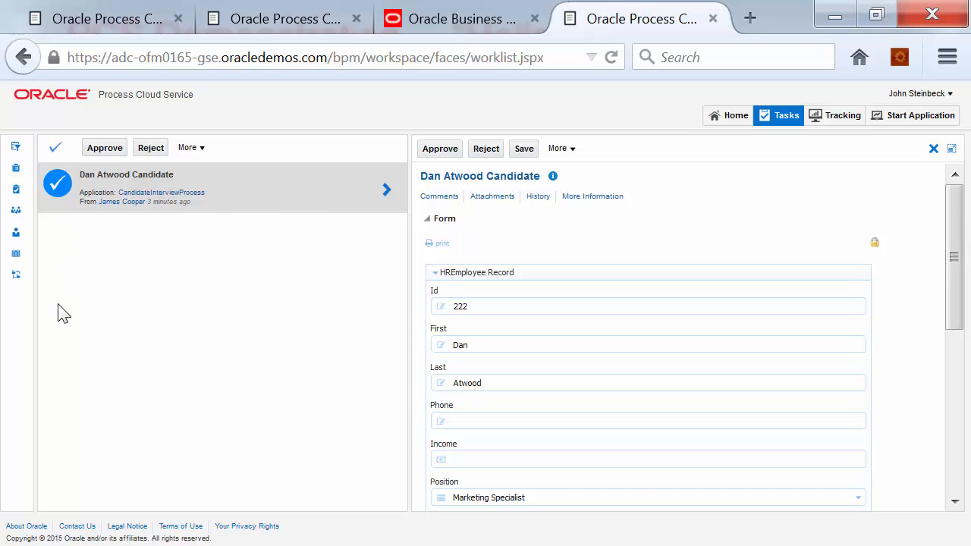
left_click(104, 150)
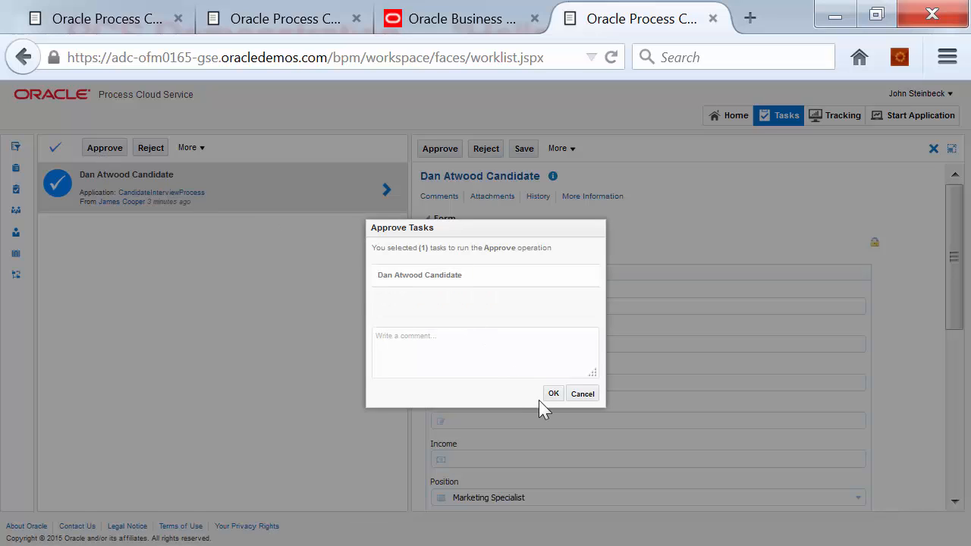
left_click(553, 395)
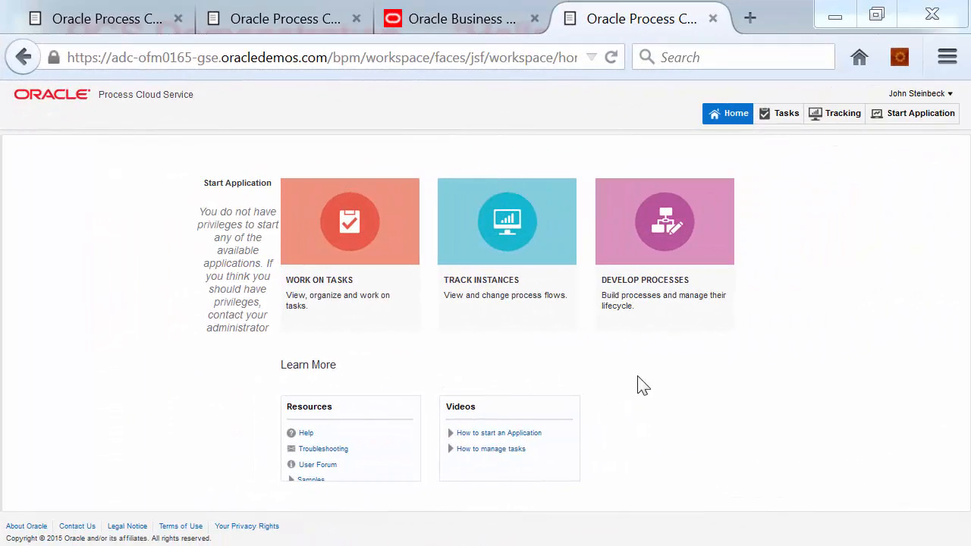
Sign out the approver and log back in with the administrator account
left_click(911, 95)
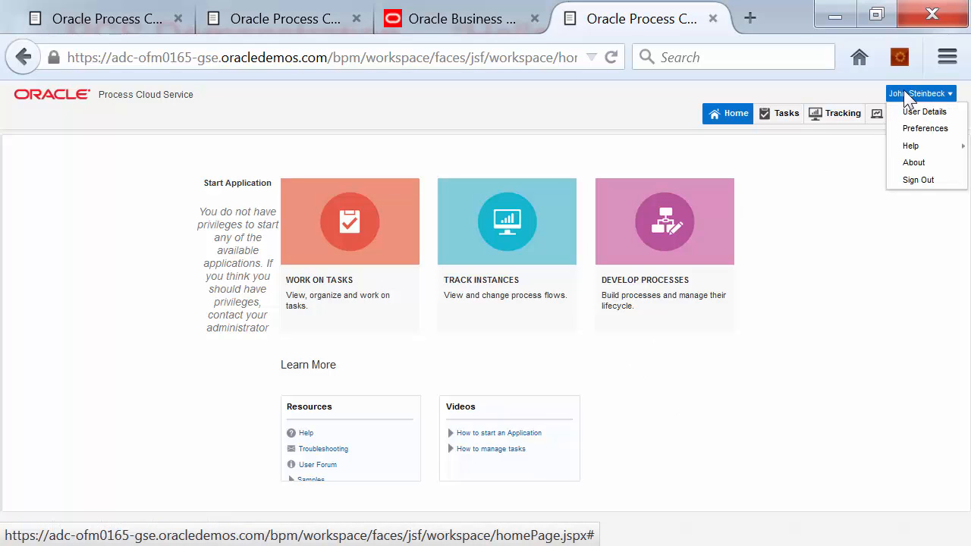
left_click(917, 180)
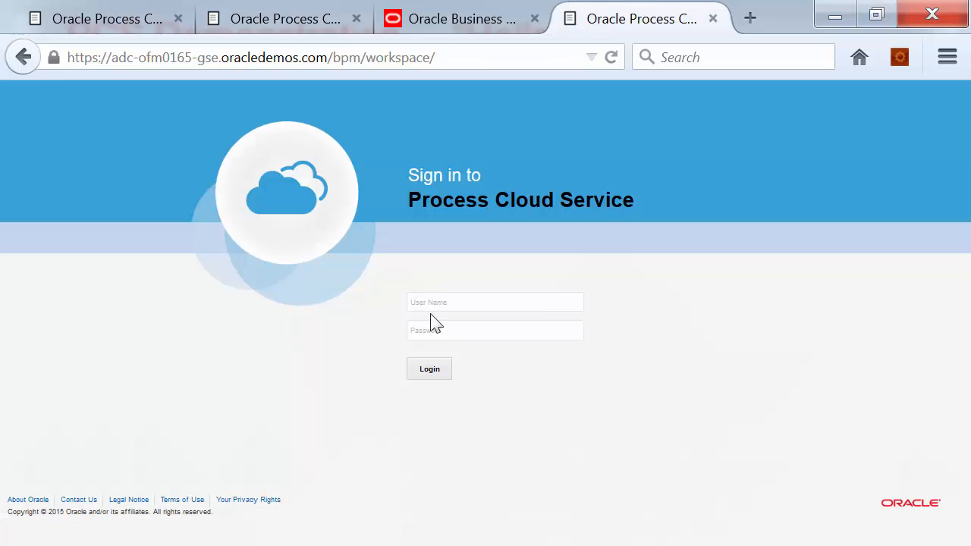
type("weblogic")
key("Tab")
key("Return")
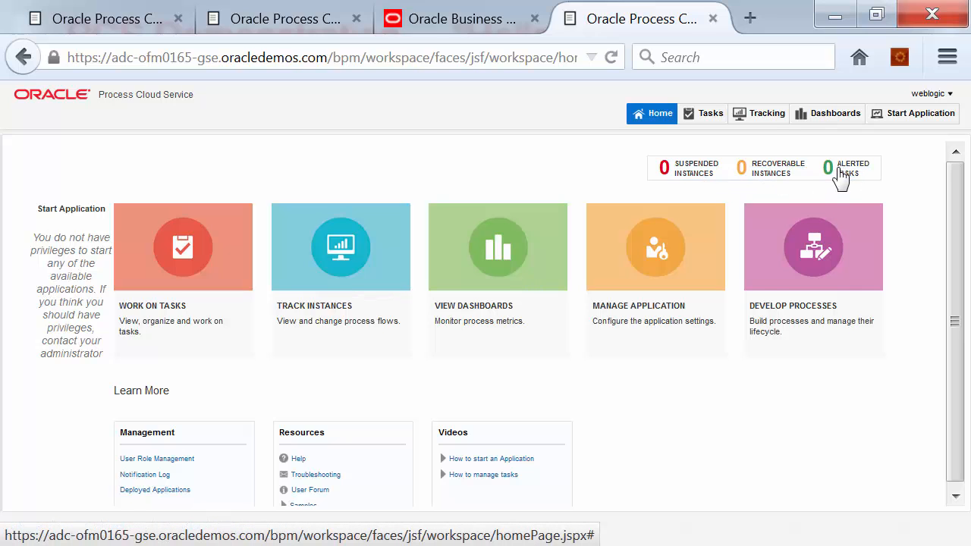
Review the OPEN, WORKLOAD and CYCLE TIME dashboards, then advance to the Typical PCS Use Cases slide
left_click(495, 259)
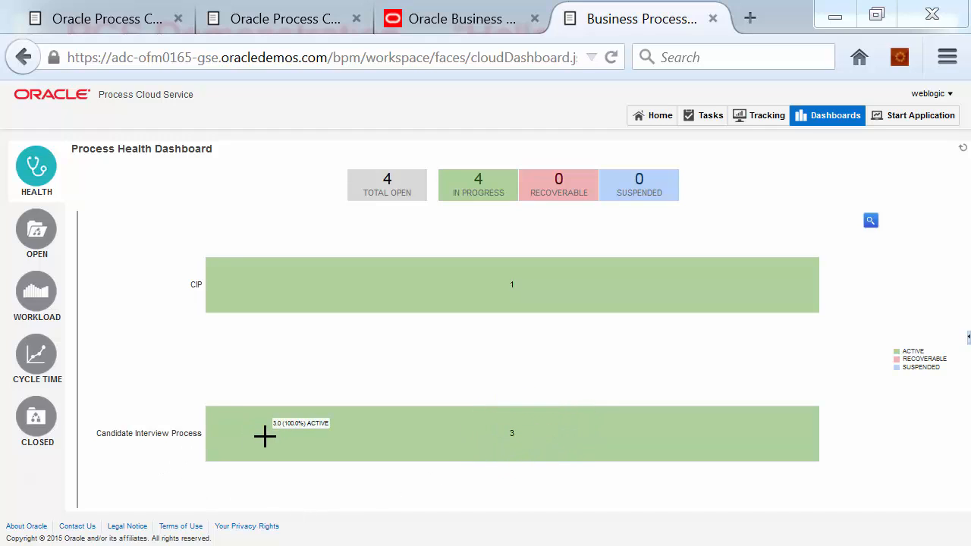
left_click(39, 243)
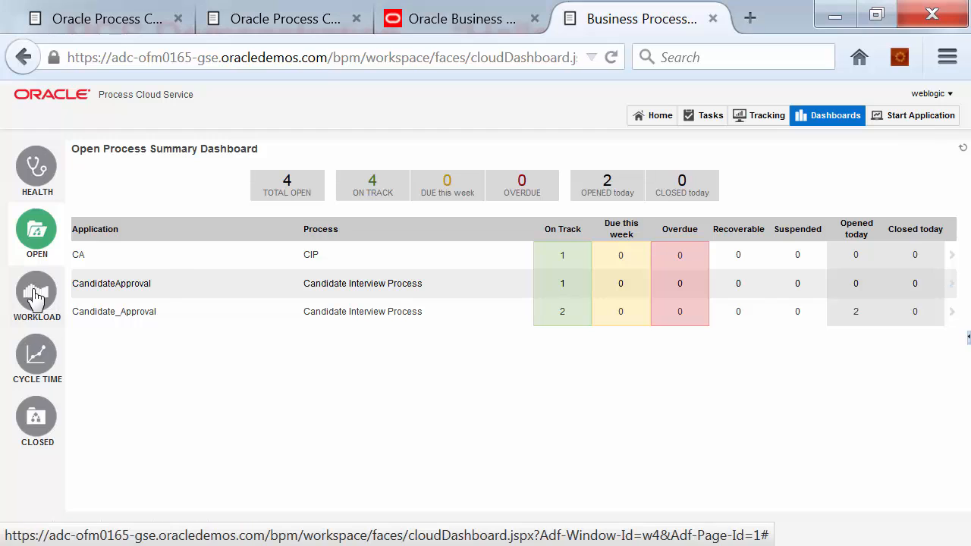
left_click(36, 296)
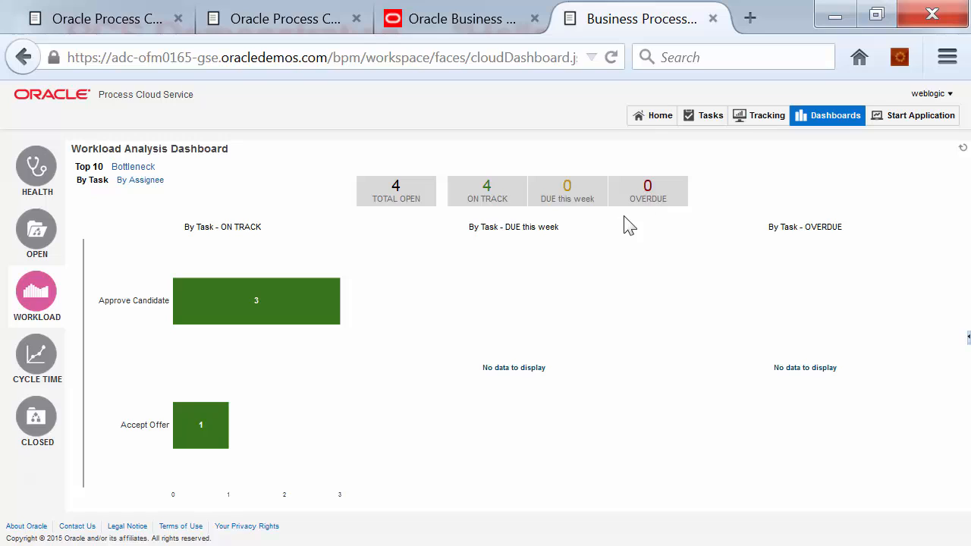
left_click(40, 363)
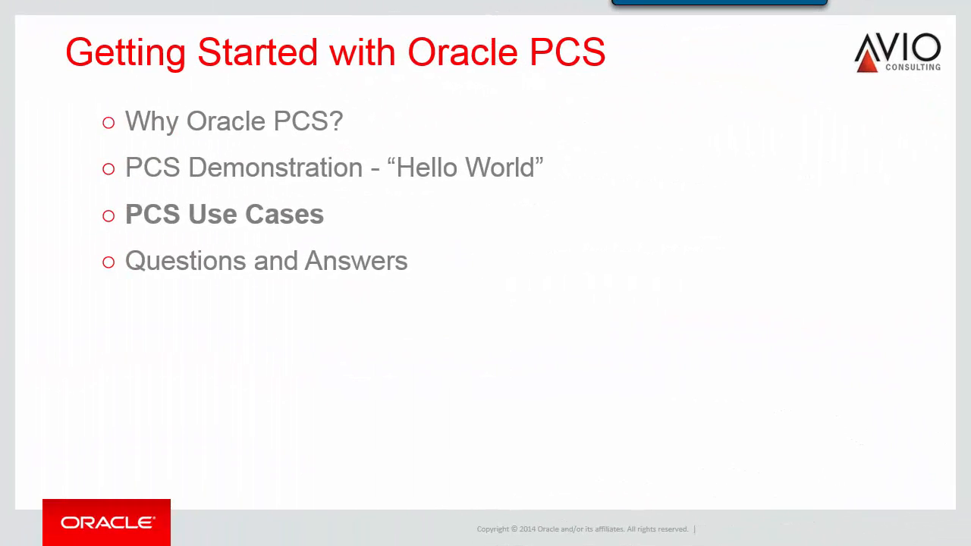
key("Right")
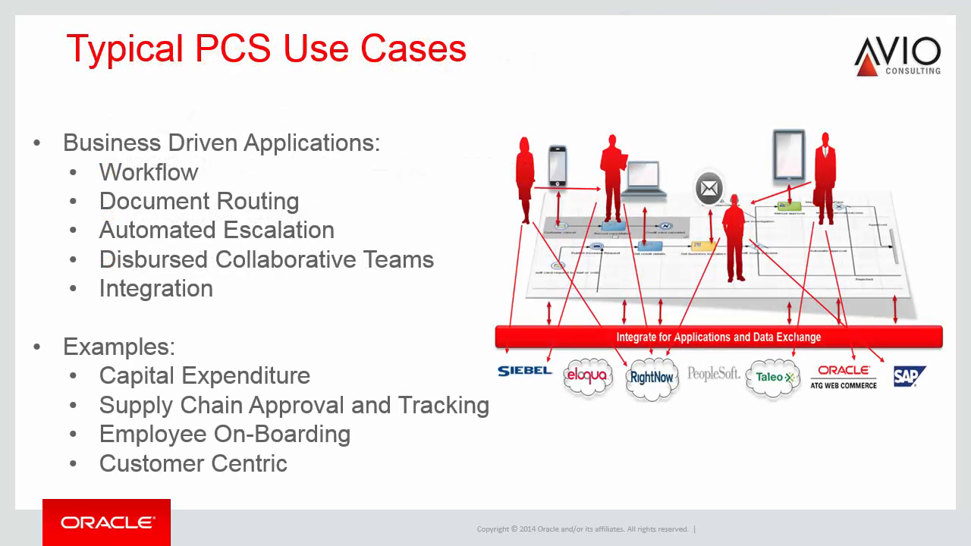